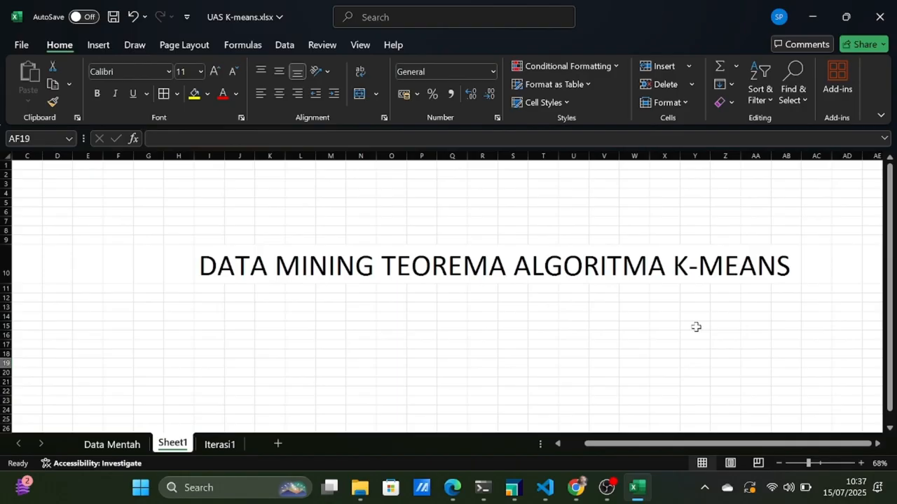
Step: Examine the Gender, Age, Annual Income (k$) and Spending Score (1-100) columns of the raw customer data on the Data Mentah sheet
{"action": "left_click", "coordinate": [112, 441]}
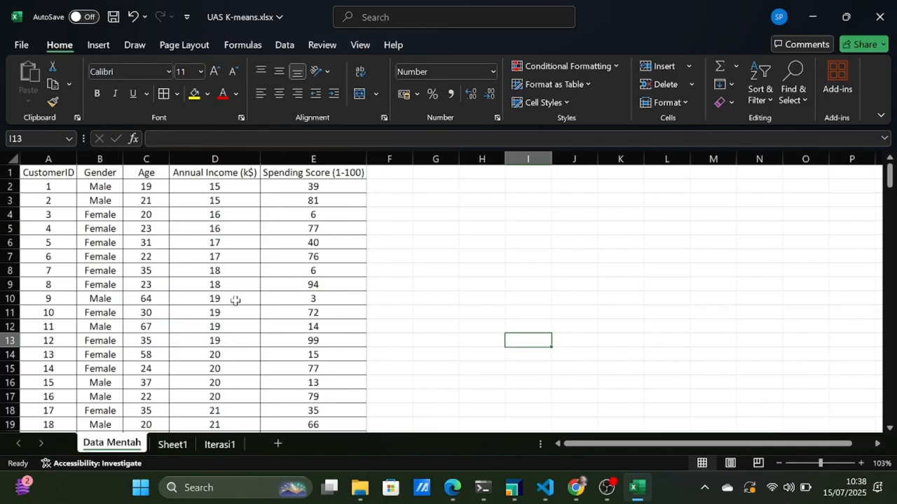
{"action": "left_click", "coordinate": [145, 173]}
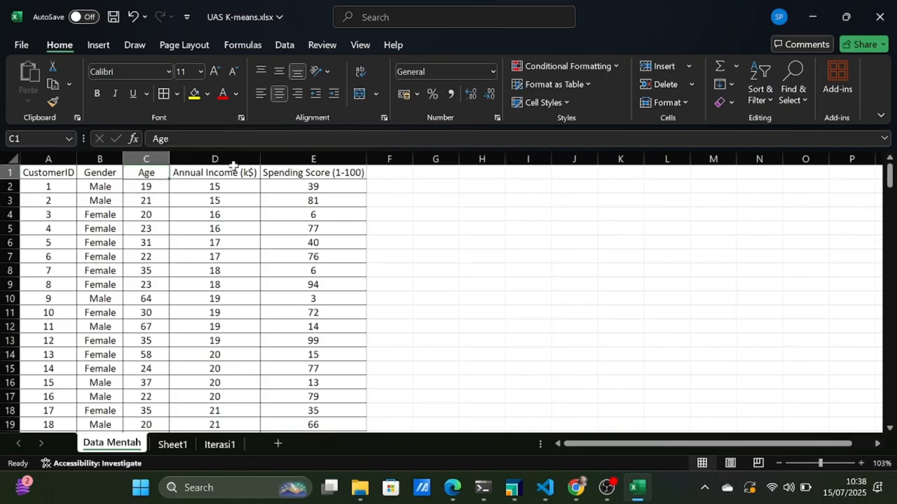
{"action": "left_click", "coordinate": [206, 174]}
{"action": "left_click", "coordinate": [165, 172]}
{"action": "left_click", "coordinate": [215, 172]}
{"action": "left_click", "coordinate": [325, 169]}
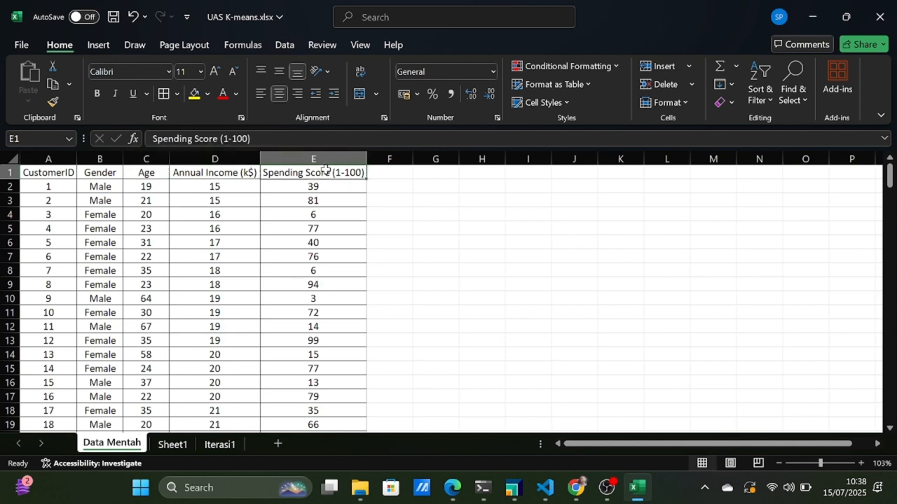
{"action": "left_click", "coordinate": [117, 173]}
{"action": "left_click", "coordinate": [182, 201]}
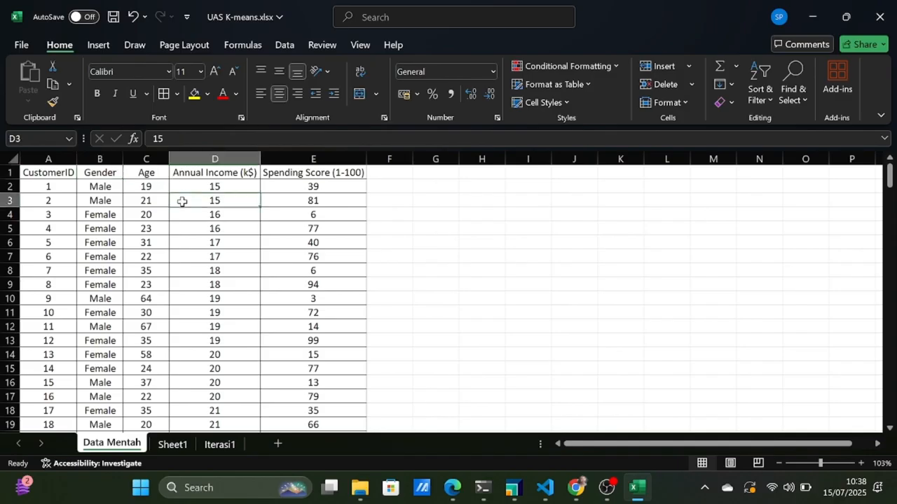
{"action": "left_click", "coordinate": [86, 175]}
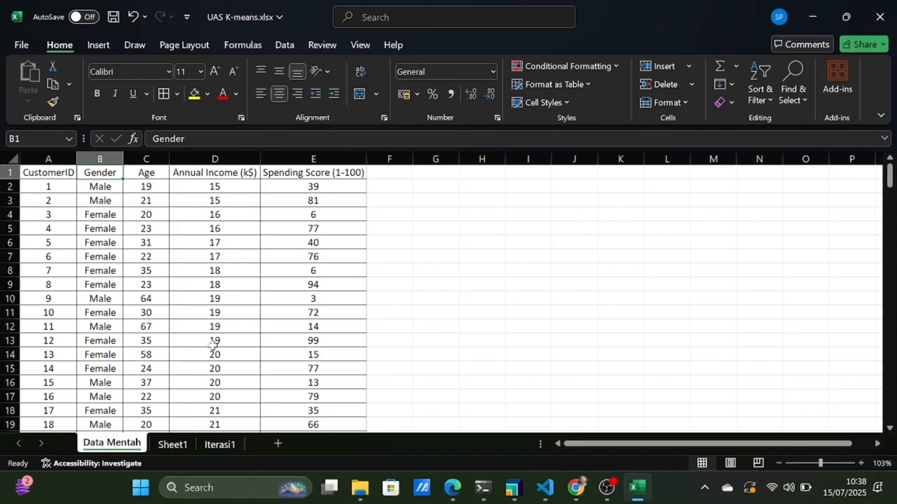
Step: Examine the C1–C5 centroid table on the Iterasi1 sheet and its matching highlighted customer rows
{"action": "left_click", "coordinate": [223, 445]}
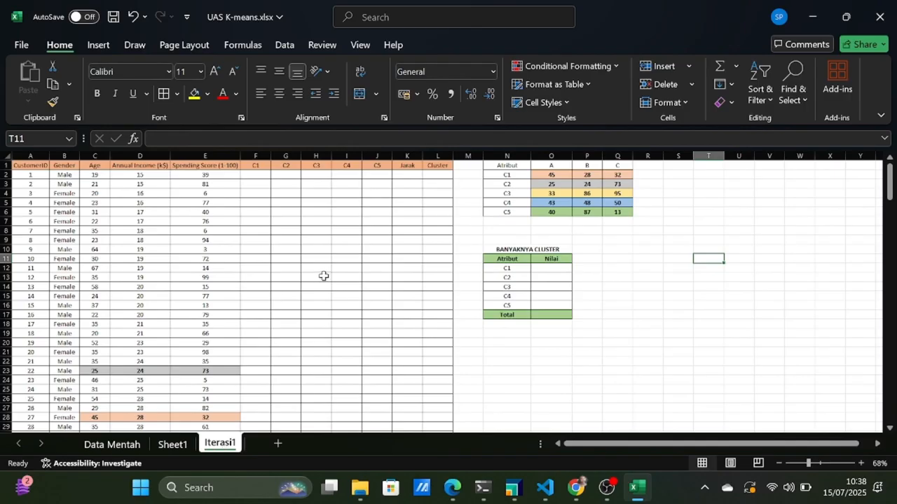
{"action": "left_click", "coordinate": [345, 288]}
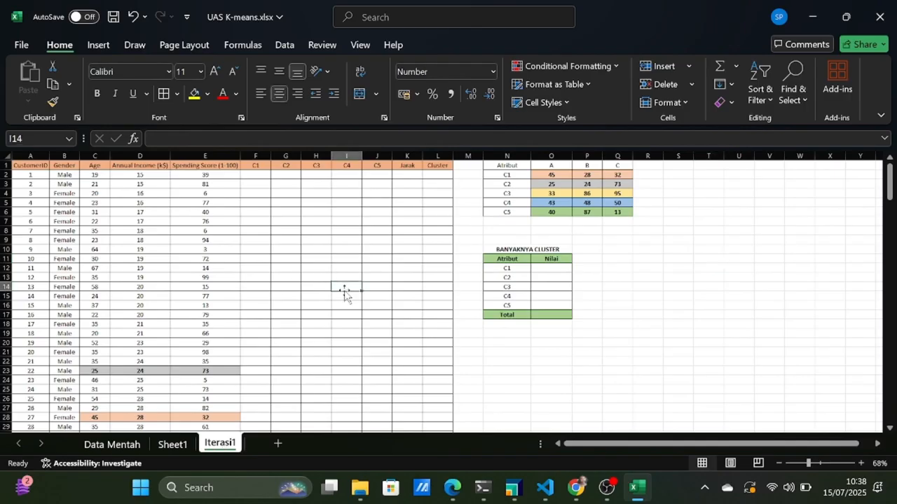
{"action": "left_click", "coordinate": [462, 307]}
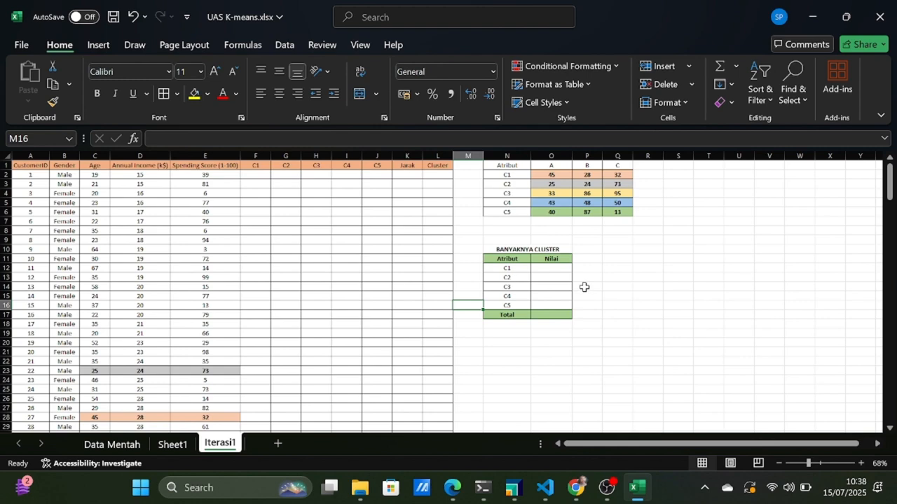
{"action": "left_click", "coordinate": [551, 184]}
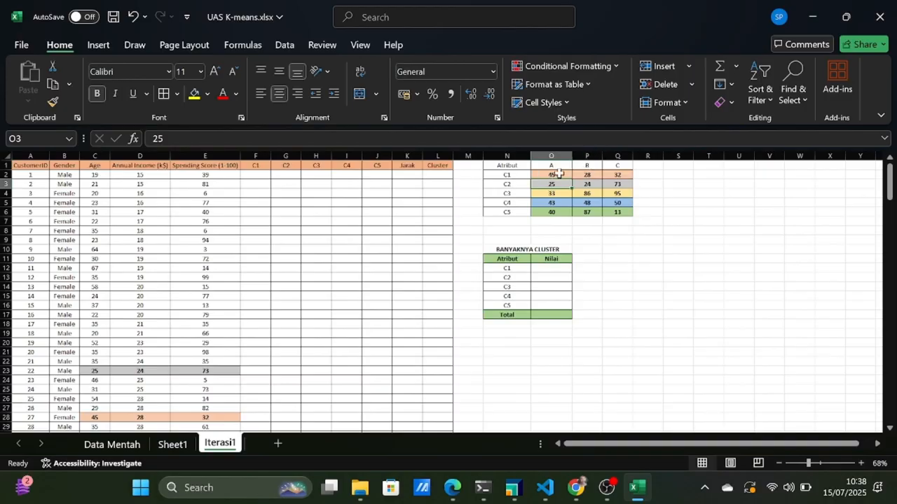
{"action": "left_click", "coordinate": [552, 174]}
{"action": "left_click", "coordinate": [601, 185]}
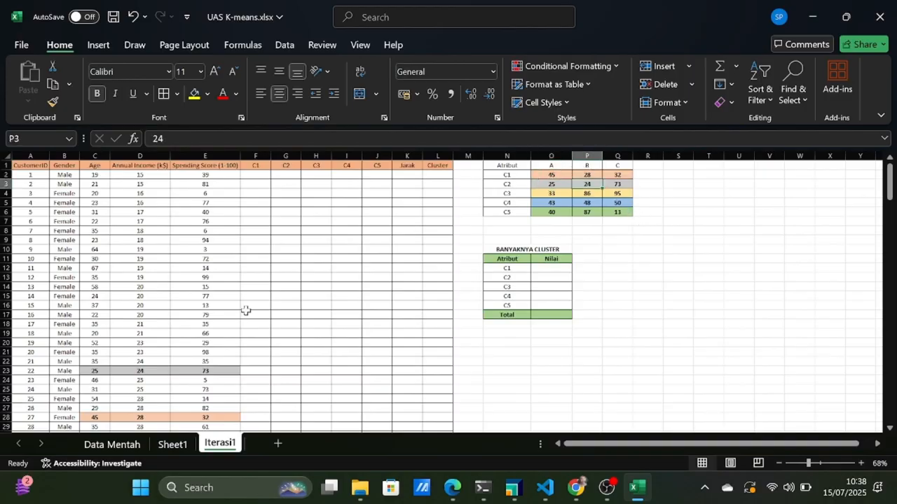
{"action": "scroll", "coordinate": [245, 310], "scroll_direction": "down", "scroll_amount": 1}
{"action": "scroll", "coordinate": [244, 310], "scroll_direction": "up", "scroll_amount": 1}
{"action": "left_click", "coordinate": [552, 175]}
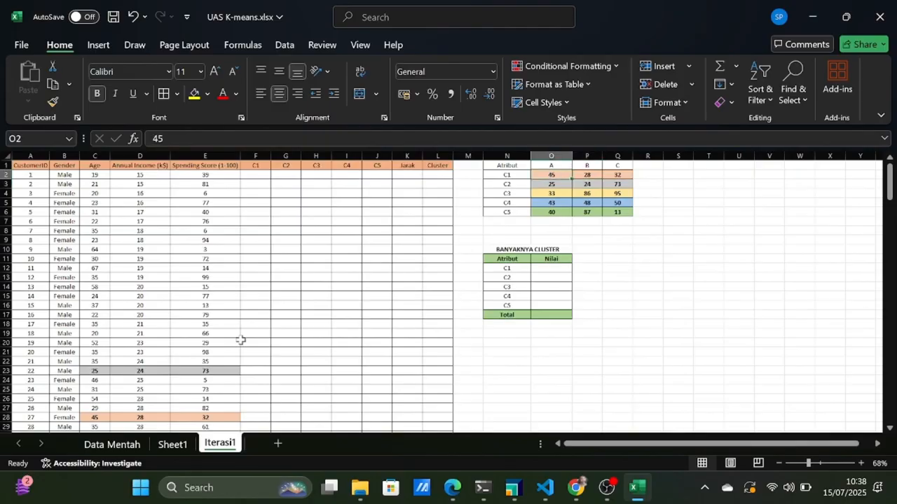
{"action": "scroll", "coordinate": [190, 350], "scroll_direction": "down", "scroll_amount": 4}
{"action": "scroll", "coordinate": [191, 350], "scroll_direction": "up", "scroll_amount": 4}
{"action": "left_click", "coordinate": [564, 204]}
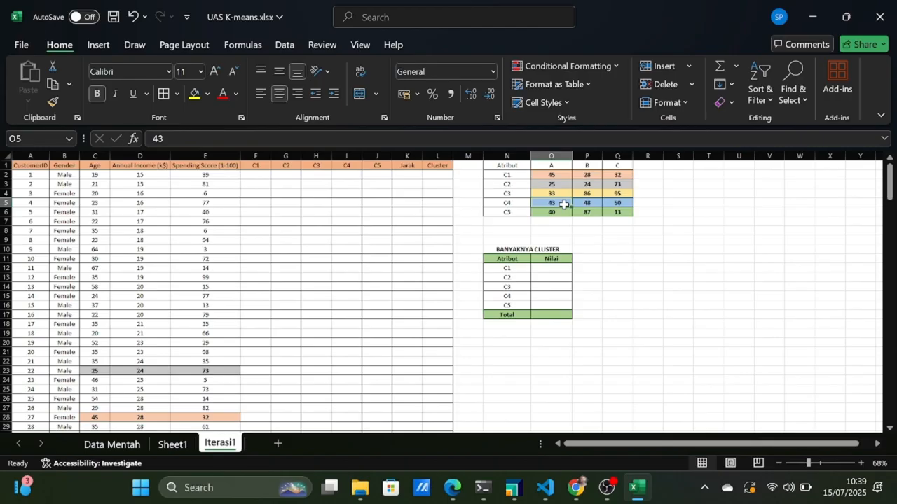
{"action": "left_click", "coordinate": [395, 212]}
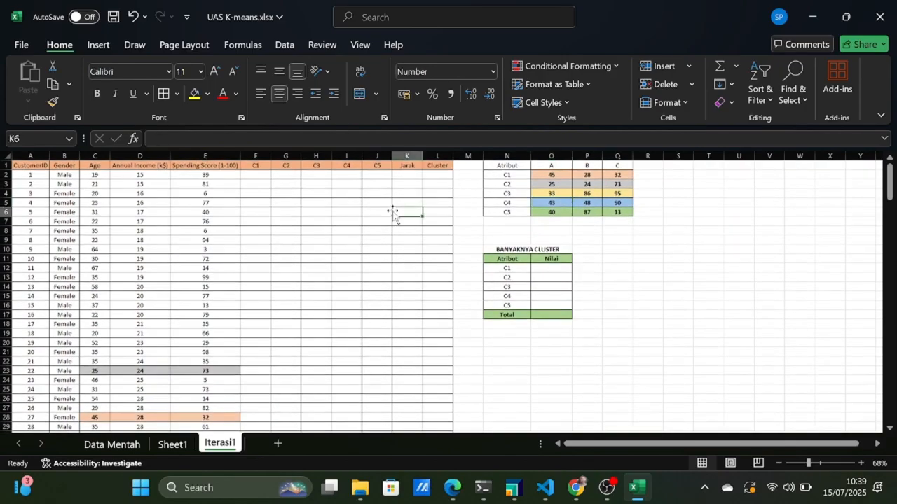
Step: Begin the C1 distance formula in F2 with the squared Age difference: =SQRT((($C2-$O$2)^2
{"action": "left_click", "coordinate": [254, 175]}
{"action": "type", "text": "="}
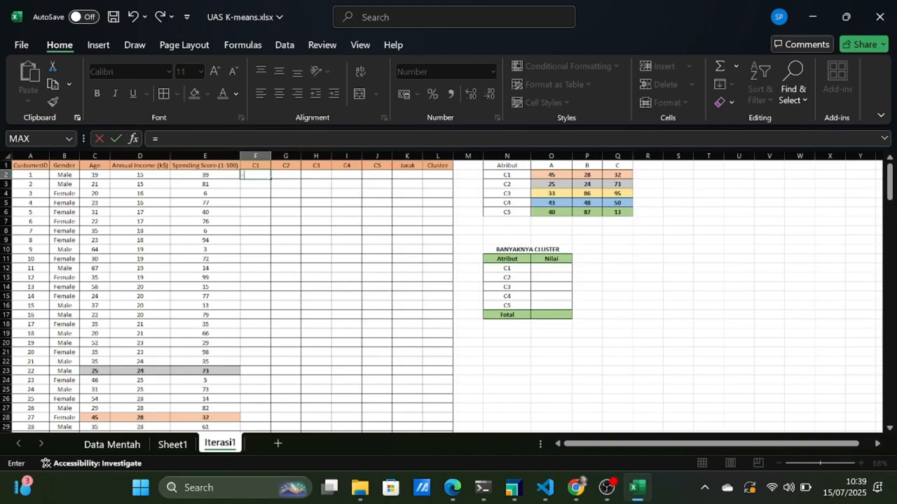
{"action": "type", "text": "SQRT("}
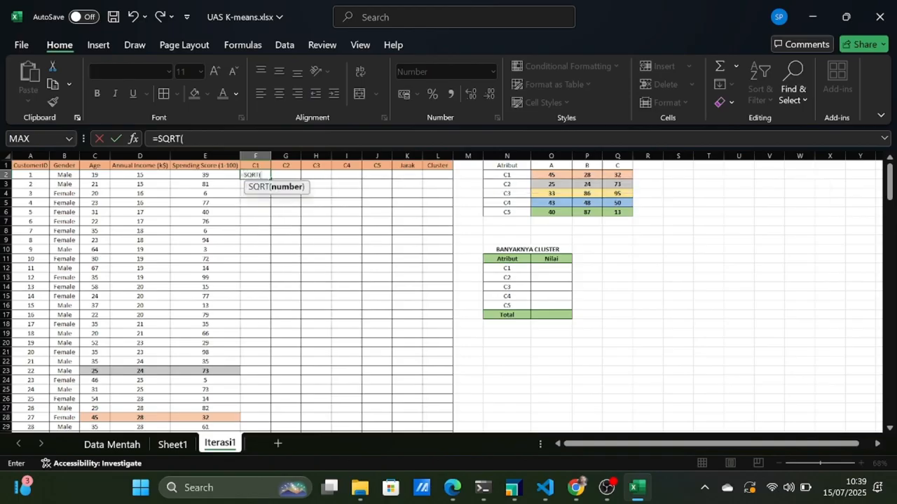
{"action": "type", "text": "(("}
{"action": "left_click", "coordinate": [135, 178]}
{"action": "key", "text": "Left"}
{"action": "key", "text": "Left"}
{"action": "key", "text": "Right"}
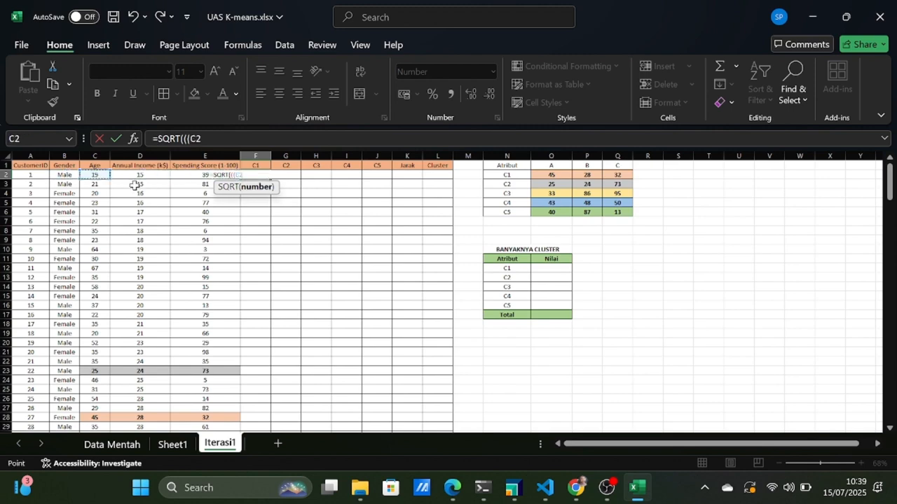
{"action": "key", "text": "F4"}
{"action": "key", "text": "F4"}
{"action": "key", "text": "F4"}
{"action": "type", "text": "-"}
{"action": "key", "text": "Right"}
{"action": "key", "text": "Right"}
{"action": "key", "text": "Right"}
{"action": "key", "text": "Right"}
{"action": "key", "text": "Right"}
{"action": "key", "text": "Right"}
{"action": "key", "text": "Right"}
{"action": "key", "text": "Right"}
{"action": "key", "text": "Right"}
{"action": "key", "text": "Right"}
{"action": "key", "text": "Right"}
{"action": "key", "text": "Right"}
{"action": "key", "text": "Right"}
{"action": "key", "text": "Right"}
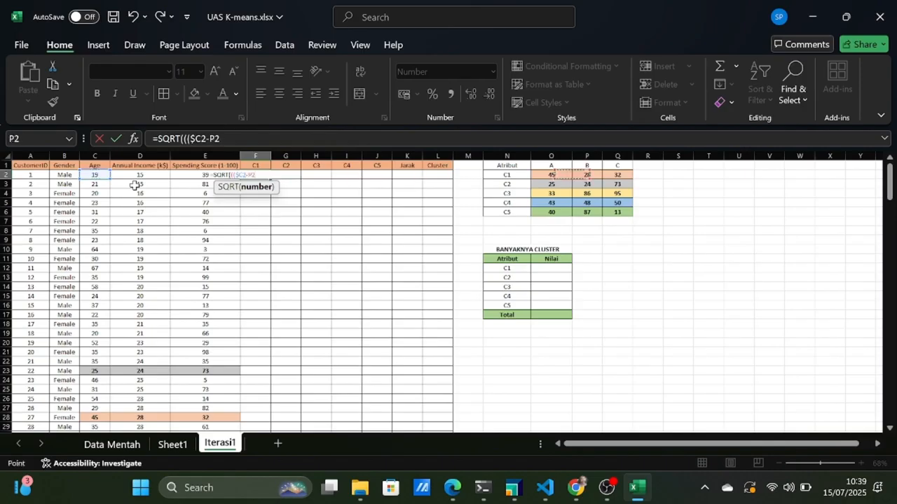
{"action": "key", "text": "Left"}
{"action": "key", "text": "Left"}
{"action": "key", "text": "Left"}
{"action": "key", "text": "Left"}
{"action": "key", "text": "Left"}
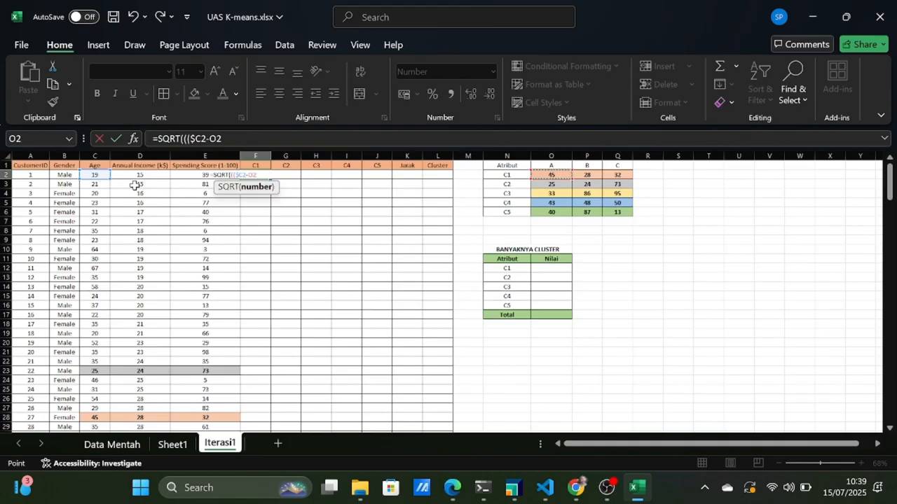
{"action": "key", "text": "F4"}
{"action": "type", "text": ")^2"}
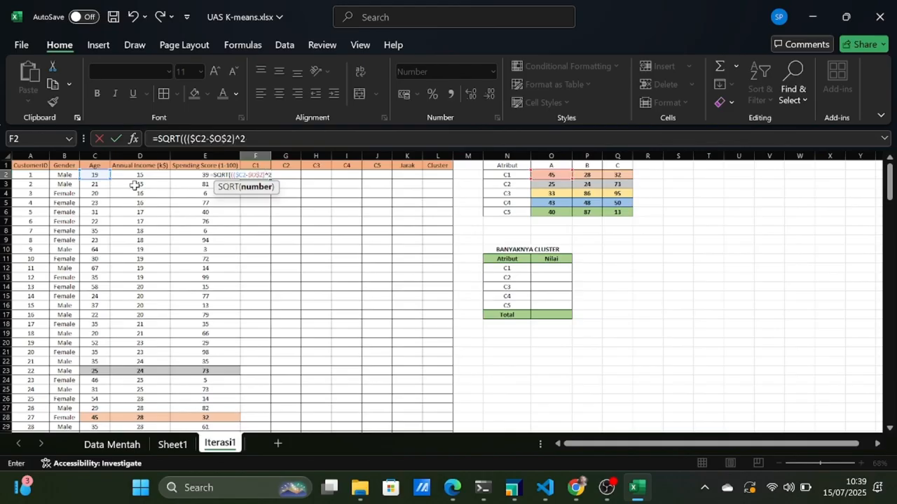
Step: Add the squared Annual Income difference, +($D2-$P$2)^2, to the F2 formula and open a third term with +(
{"action": "type", "text": "="}
{"action": "key", "text": "BackSpace"}
{"action": "type", "text": "+("}
{"action": "key", "text": "Left"}
{"action": "key", "text": "Left"}
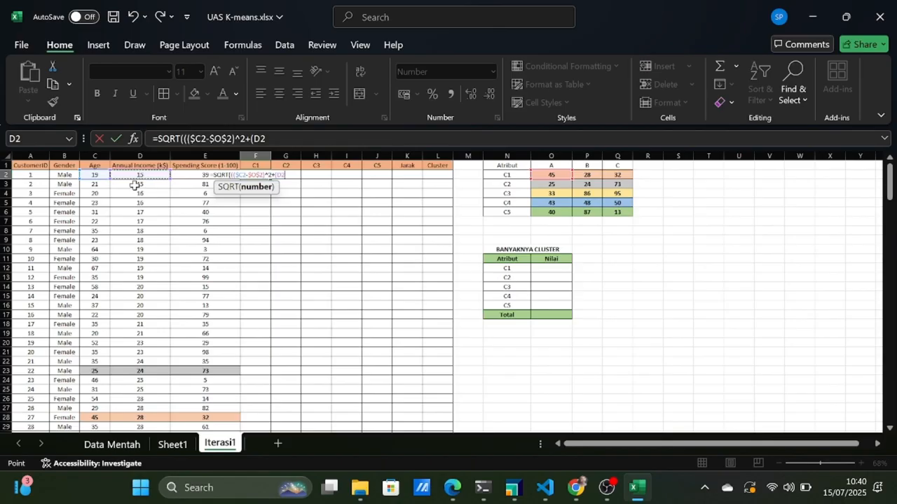
{"action": "key", "text": "F4"}
{"action": "key", "text": "F4"}
{"action": "key", "text": "F4"}
{"action": "type", "text": "-"}
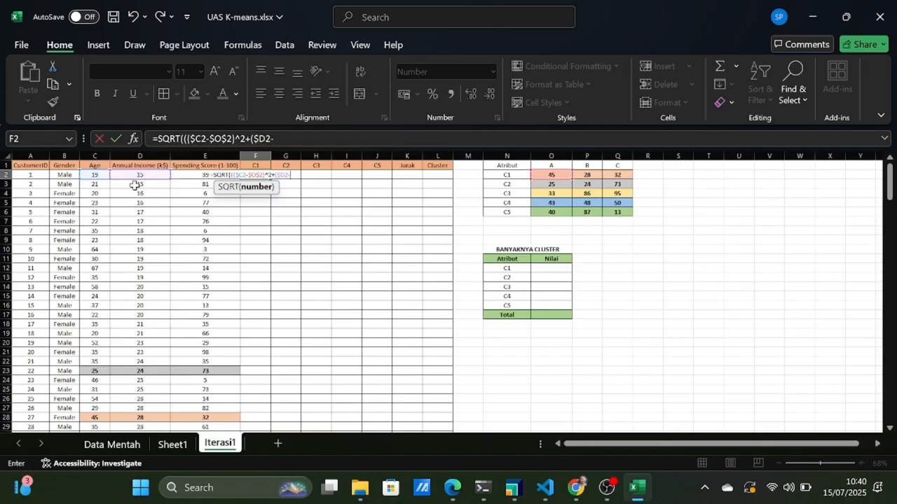
{"action": "key", "text": "Right"}
{"action": "key", "text": "Right"}
{"action": "key", "text": "Right"}
{"action": "key", "text": "Right"}
{"action": "key", "text": "Right"}
{"action": "key", "text": "Right"}
{"action": "key", "text": "Right"}
{"action": "key", "text": "Right"}
{"action": "key", "text": "Right"}
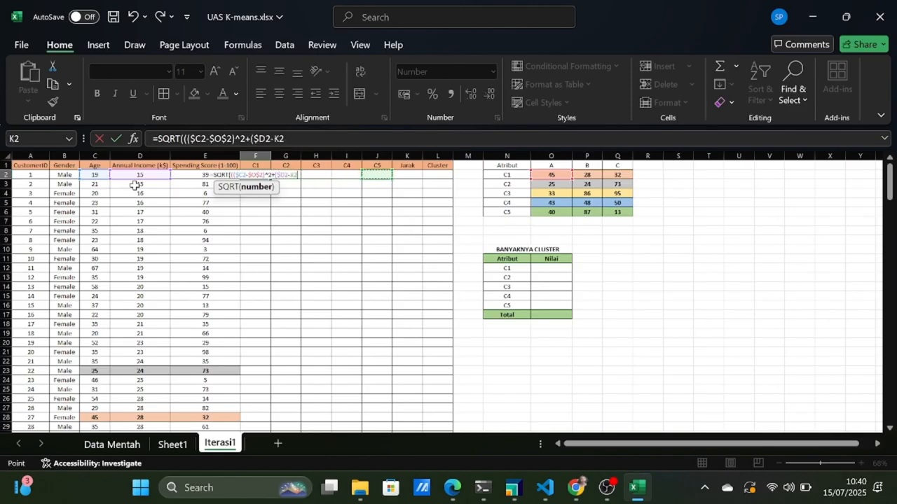
{"action": "key", "text": "Right"}
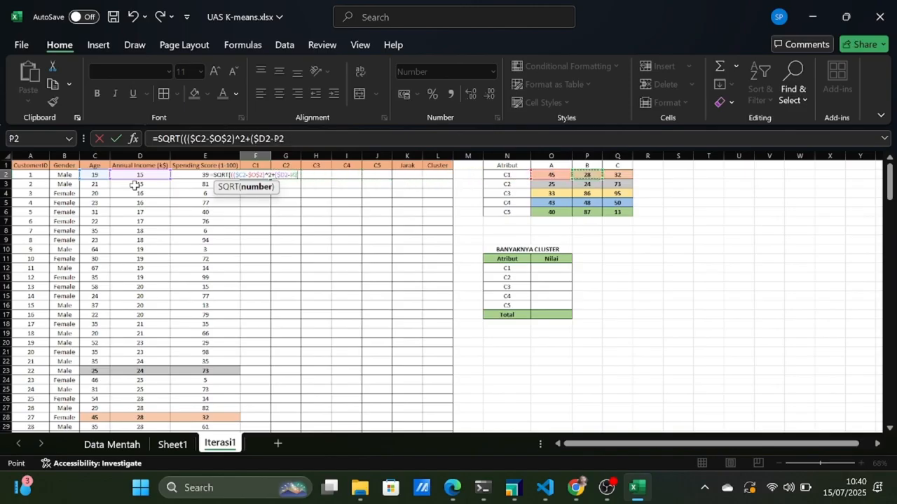
{"action": "key", "text": "F4"}
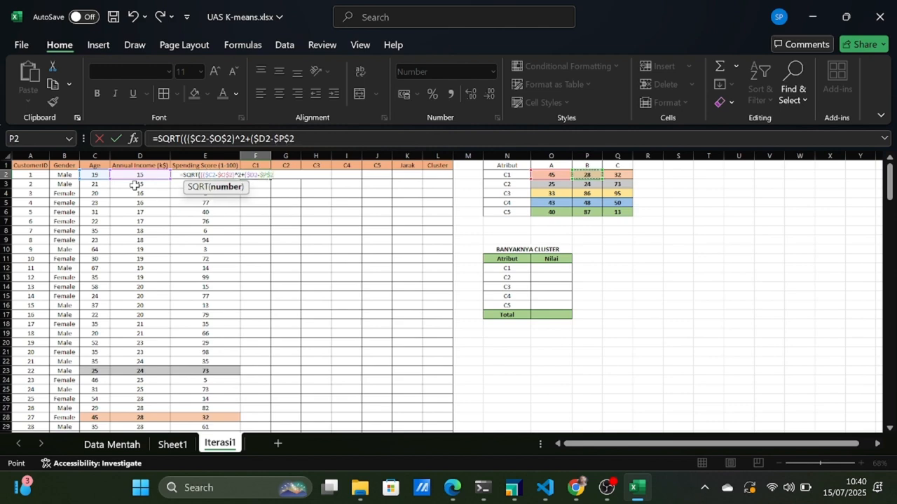
{"action": "type", "text": ")^2+("}
Step: Complete the F2 formula with the squared Spending Score difference, ($E2-$Q$2)^2, and enter it with its closing parentheses
{"action": "key", "text": "Left"}
{"action": "key", "text": "Left"}
{"action": "key", "text": "Left"}
{"action": "key", "text": "Right"}
{"action": "key", "text": "Right"}
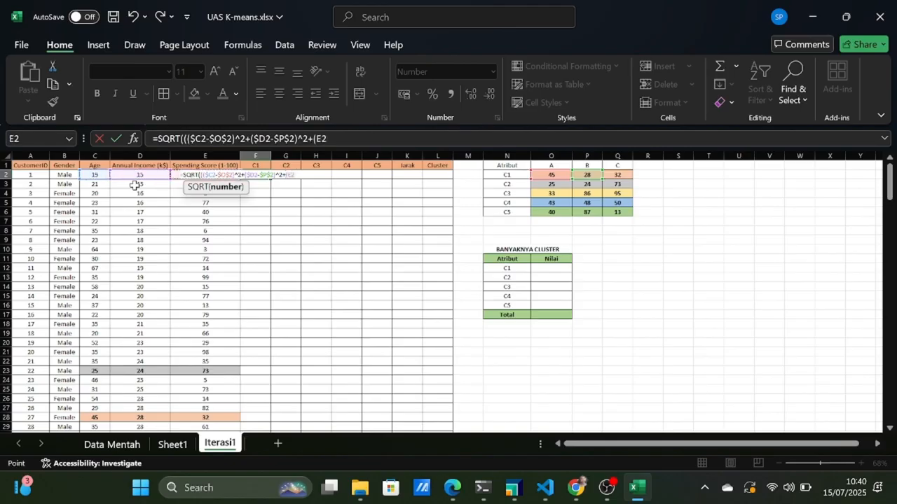
{"action": "key", "text": "F4"}
{"action": "key", "text": "F4"}
{"action": "key", "text": "F4"}
{"action": "type", "text": "-"}
{"action": "key", "text": "Right"}
{"action": "key", "text": "Right"}
{"action": "key", "text": "Right"}
{"action": "key", "text": "Right"}
{"action": "key", "text": "Right"}
{"action": "key", "text": "Right"}
{"action": "key", "text": "Right"}
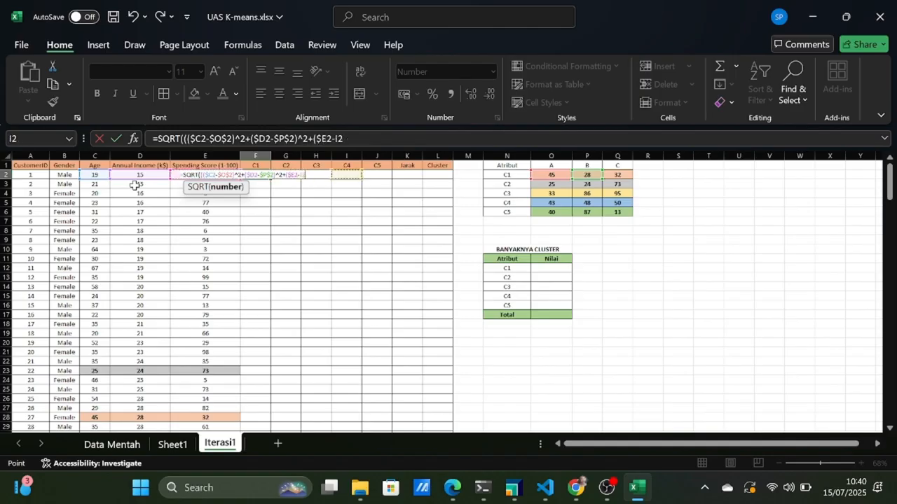
{"action": "key", "text": "Right"}
{"action": "key", "text": "Right"}
{"action": "key", "text": "Right"}
{"action": "key", "text": "Right"}
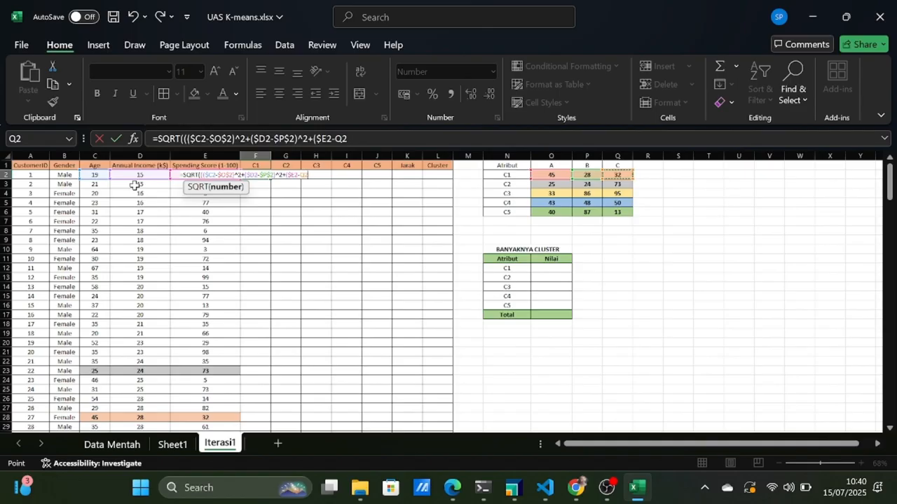
{"action": "key", "text": "F4"}
{"action": "type", "text": ")"}
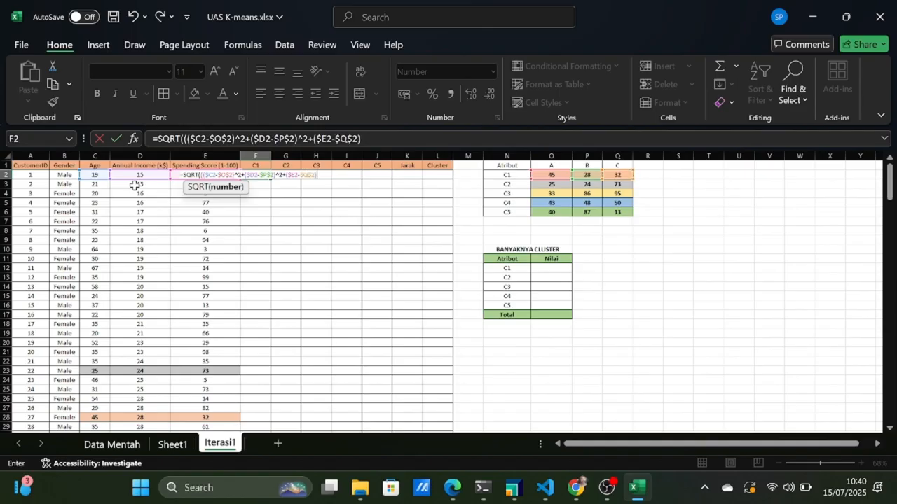
{"action": "type", "text": "^2"}
{"action": "key", "text": "Return"}
{"action": "key", "text": "Return"}
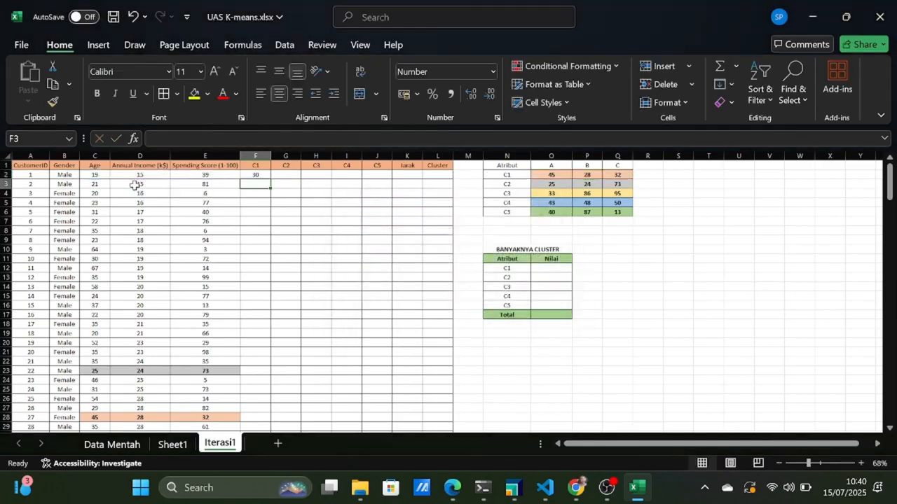
Step: Fill the F2 distance formula across row 2 through J2, covering clusters C2 to C5
{"action": "left_click", "coordinate": [256, 174]}
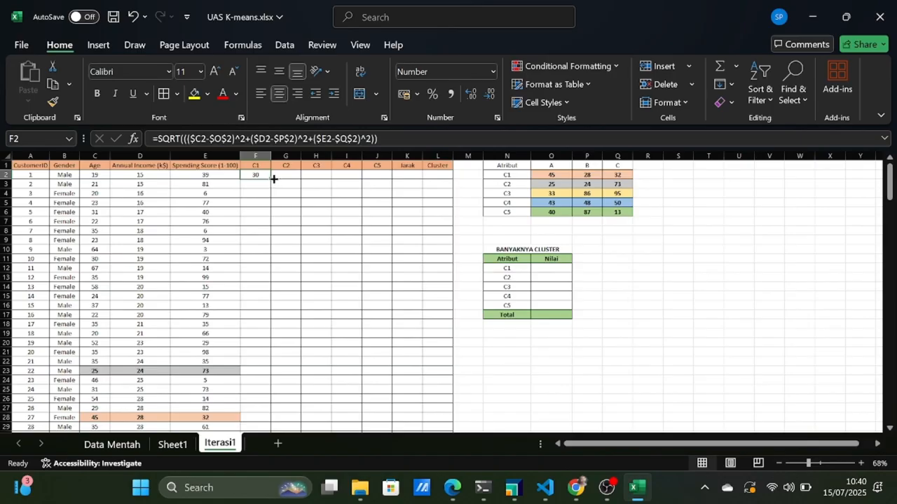
{"action": "left_click_drag", "start_coordinate": [273, 178], "coordinate": [384, 180]}
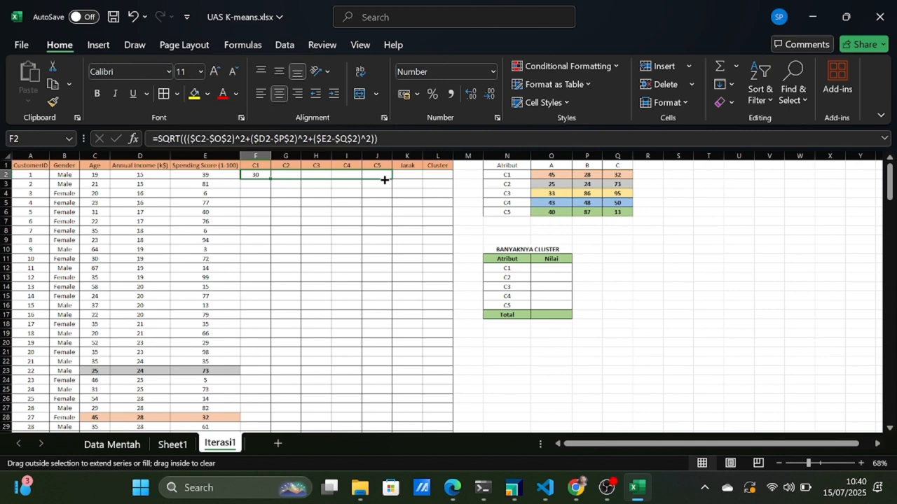
{"action": "left_click_drag", "start_coordinate": [384, 180], "coordinate": [384, 182]}
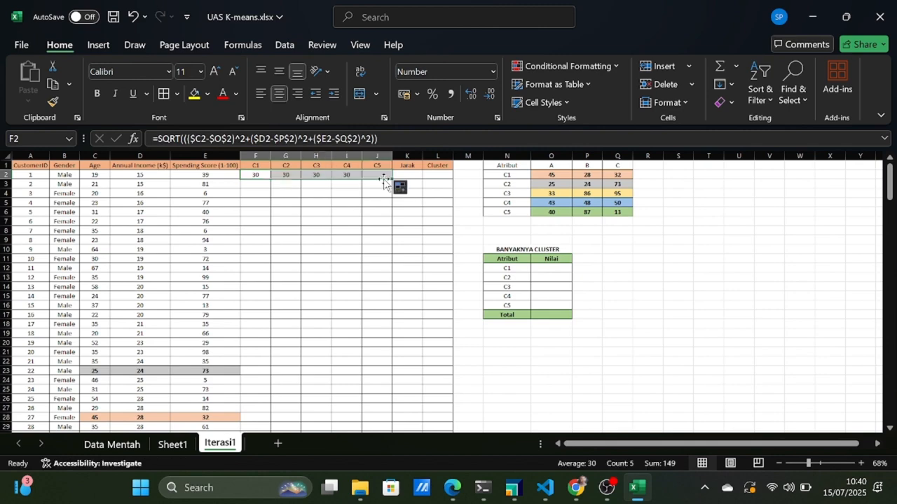
Step: Repoint the centroid references in the G2 formula to the C2 centroid values in O3, P3 and Q3
{"action": "left_click", "coordinate": [292, 175]}
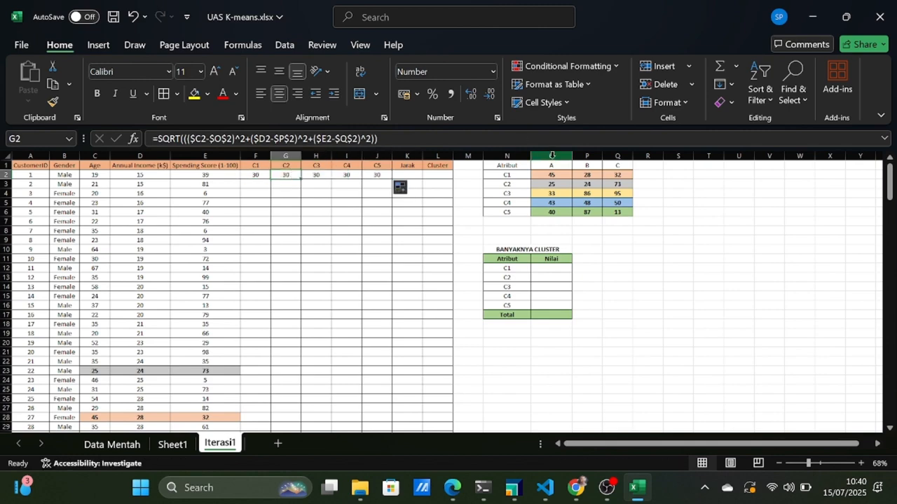
{"action": "key", "text": "F2"}
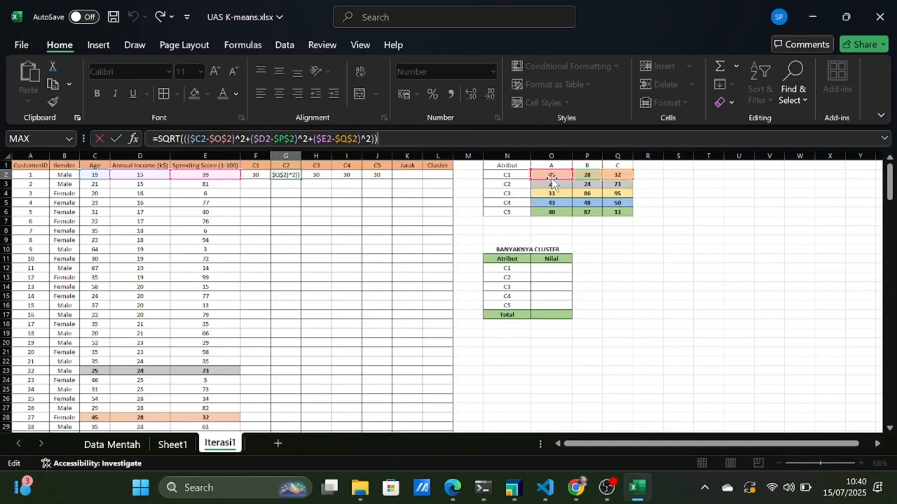
{"action": "left_click_drag", "start_coordinate": [553, 175], "coordinate": [616, 188]}
{"action": "key", "text": "Return"}
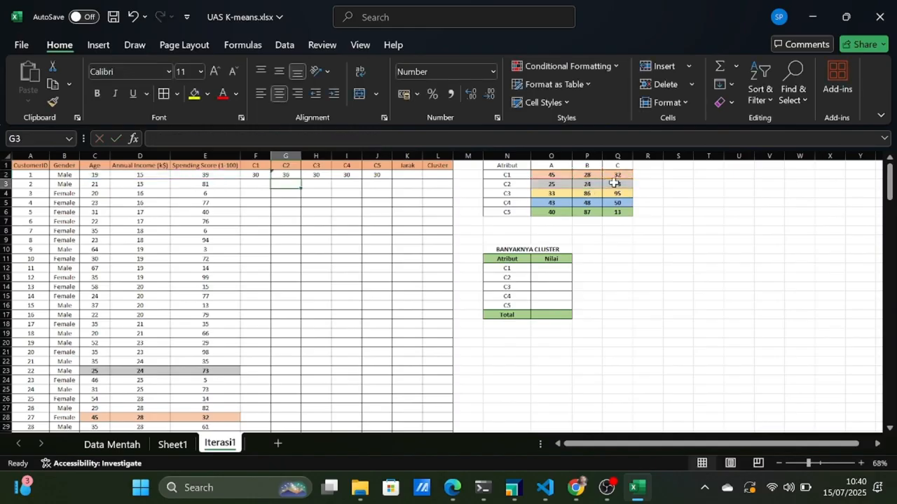
Step: Repoint the centroid references in the H2 formula to the C3 centroid values in O4, P4 and Q4
{"action": "left_click", "coordinate": [330, 175]}
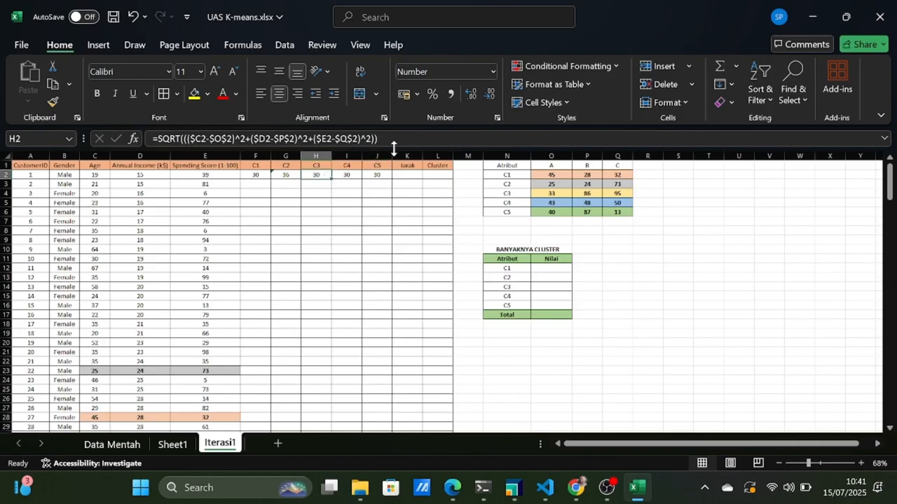
{"action": "left_click", "coordinate": [395, 141]}
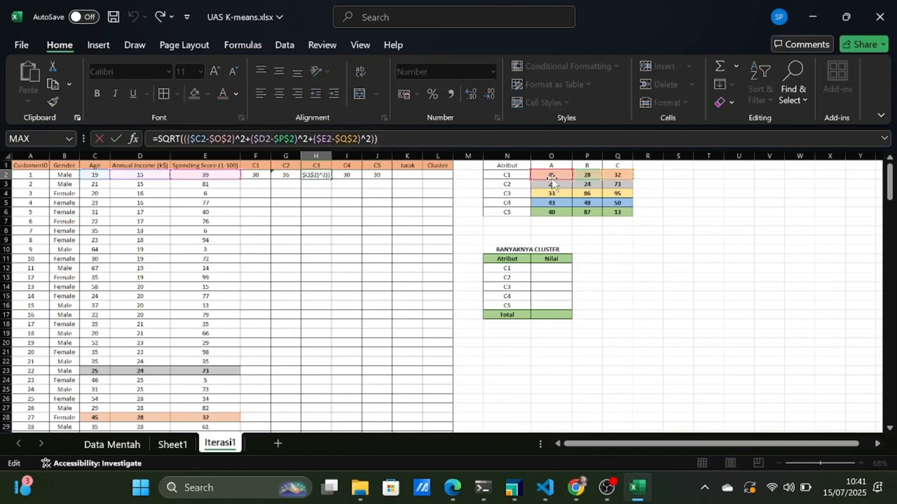
{"action": "left_click_drag", "start_coordinate": [552, 181], "coordinate": [617, 192]}
{"action": "key", "text": "Return"}
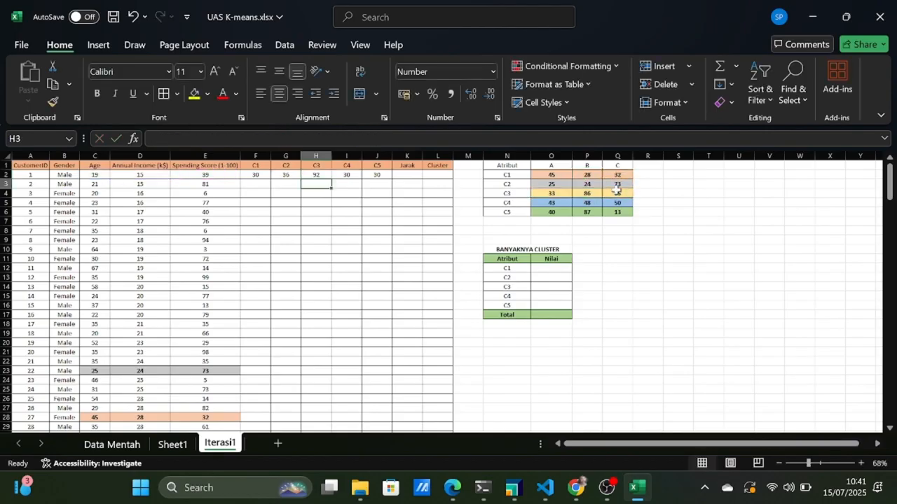
Step: Repoint the centroid references in the I2 formula to the C4 centroid values in O5, P5 and Q5
{"action": "left_click", "coordinate": [347, 175]}
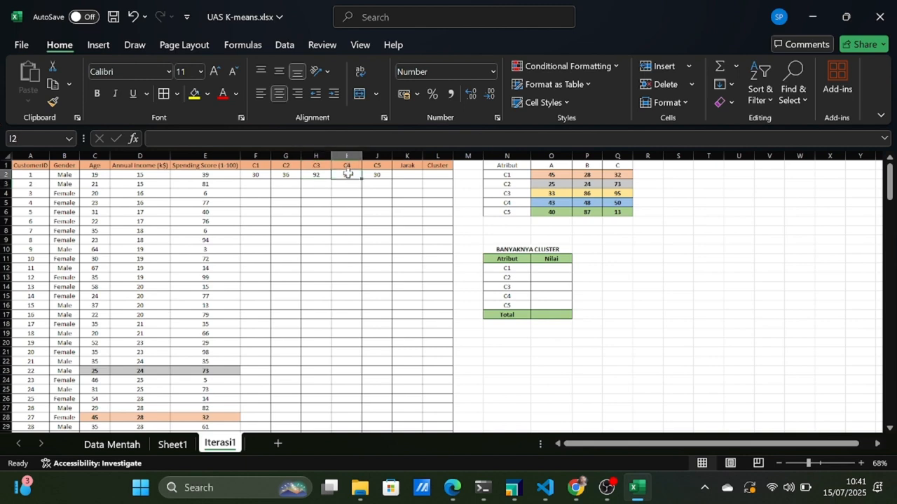
{"action": "key", "text": "F2"}
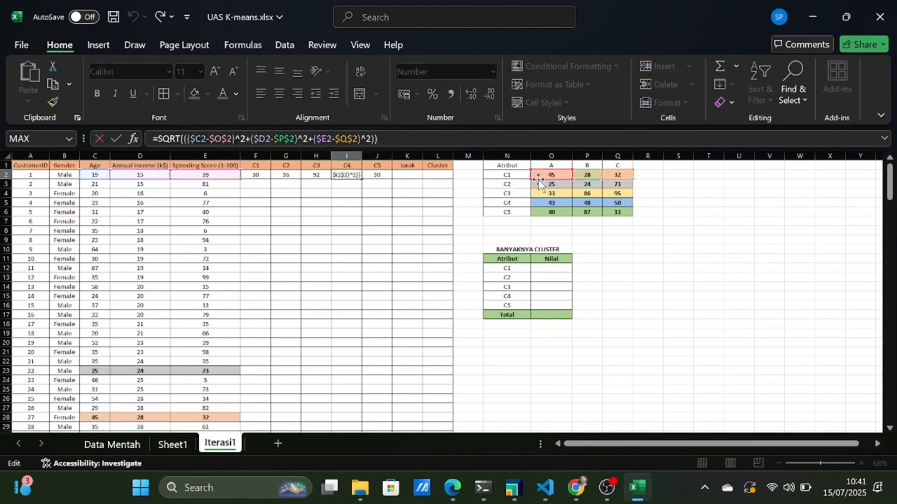
{"action": "left_click_drag", "start_coordinate": [543, 181], "coordinate": [547, 203]}
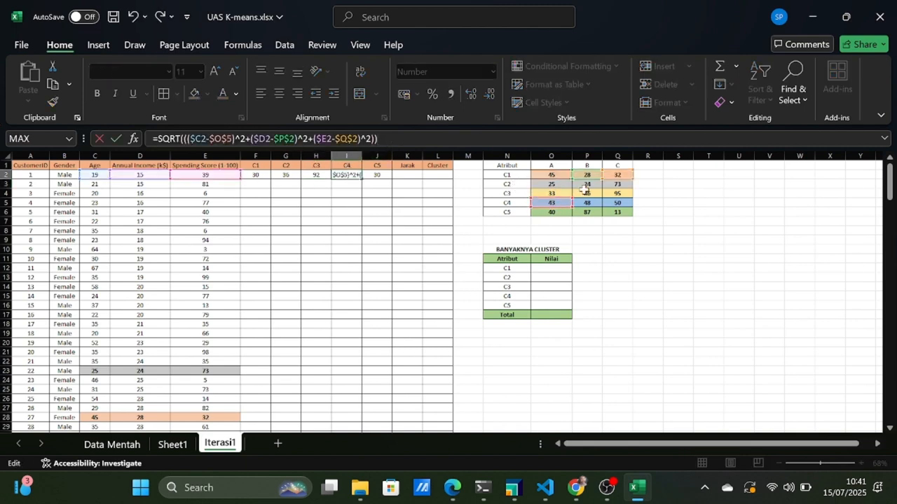
{"action": "left_click_drag", "start_coordinate": [588, 181], "coordinate": [614, 201]}
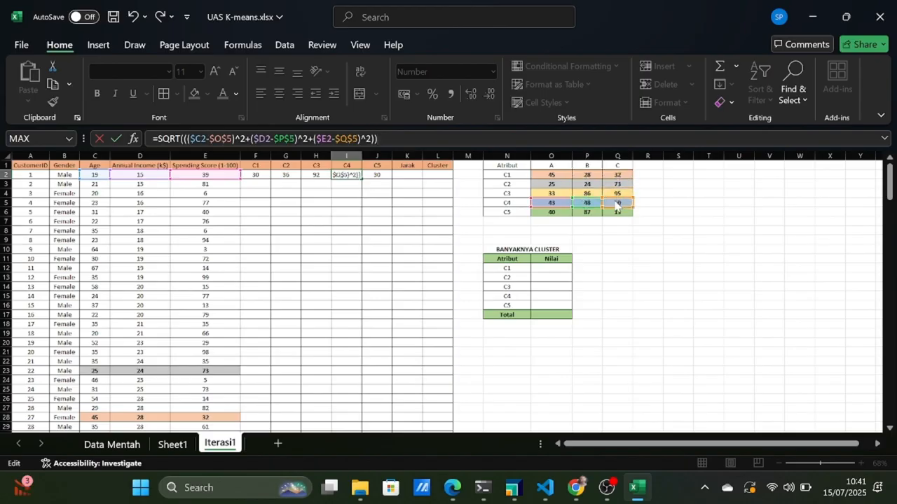
{"action": "key", "text": "Return"}
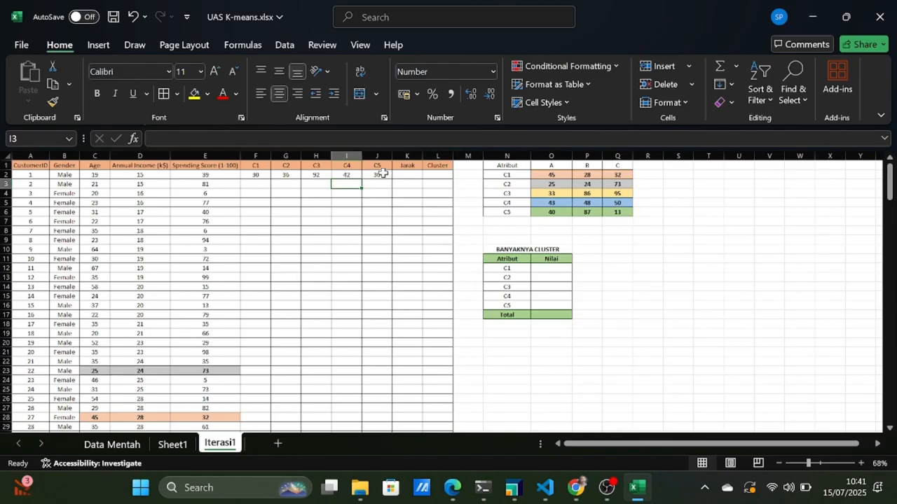
Step: Repoint the centroid references in the J2 formula to the C5 centroid values in O6, P6 and Q6
{"action": "left_click", "coordinate": [378, 175]}
{"action": "double_click", "coordinate": [378, 175]}
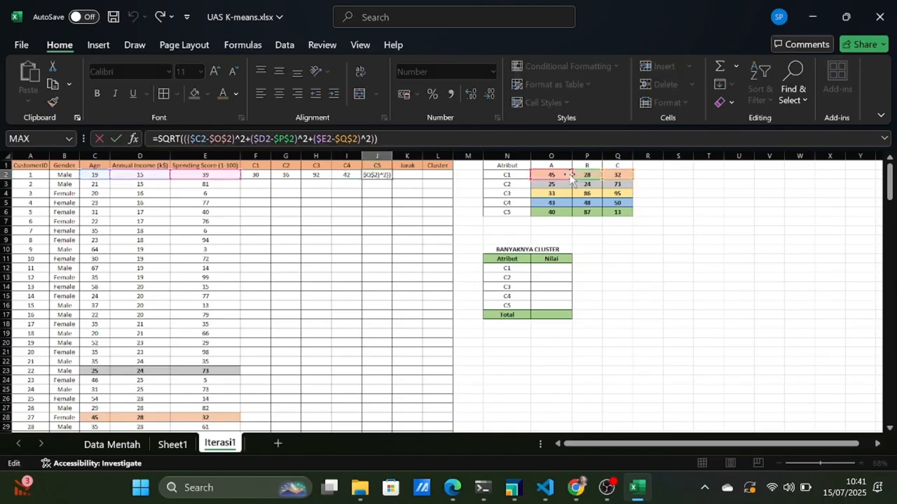
{"action": "left_click_drag", "start_coordinate": [564, 176], "coordinate": [565, 220]}
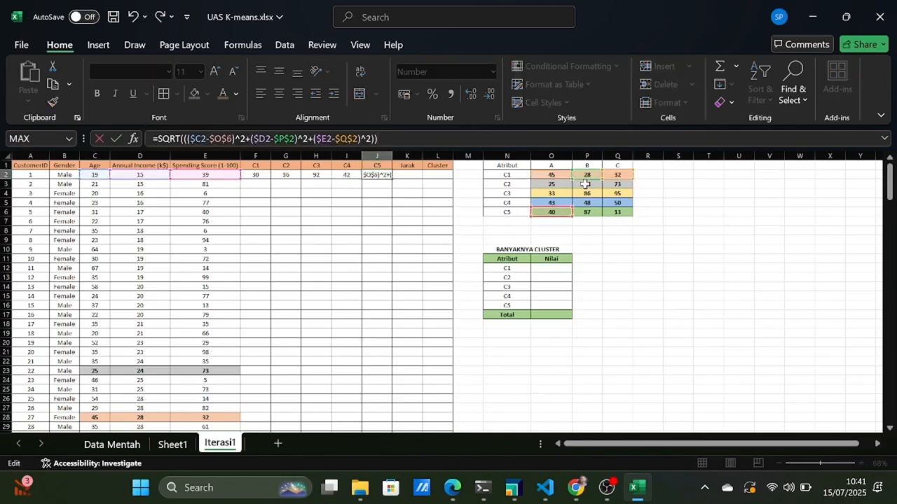
{"action": "left_click_drag", "start_coordinate": [587, 180], "coordinate": [596, 211]}
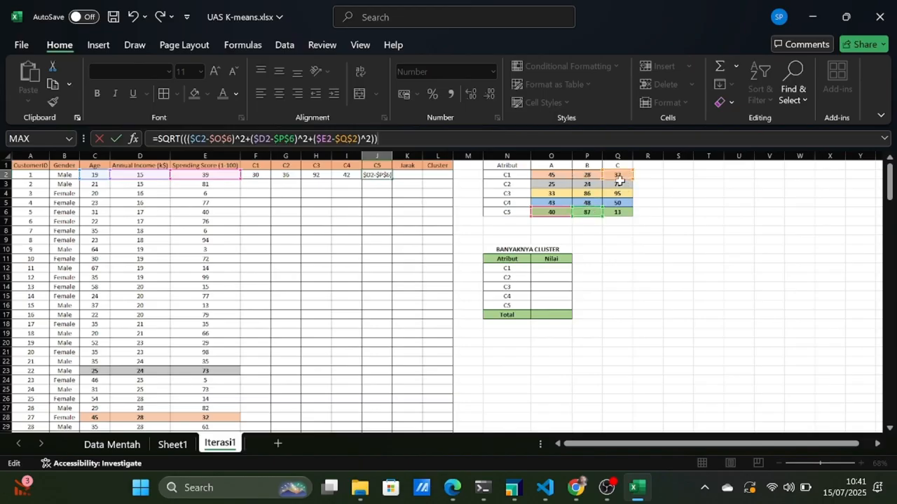
{"action": "left_click_drag", "start_coordinate": [625, 179], "coordinate": [621, 210]}
{"action": "key", "text": "Return"}
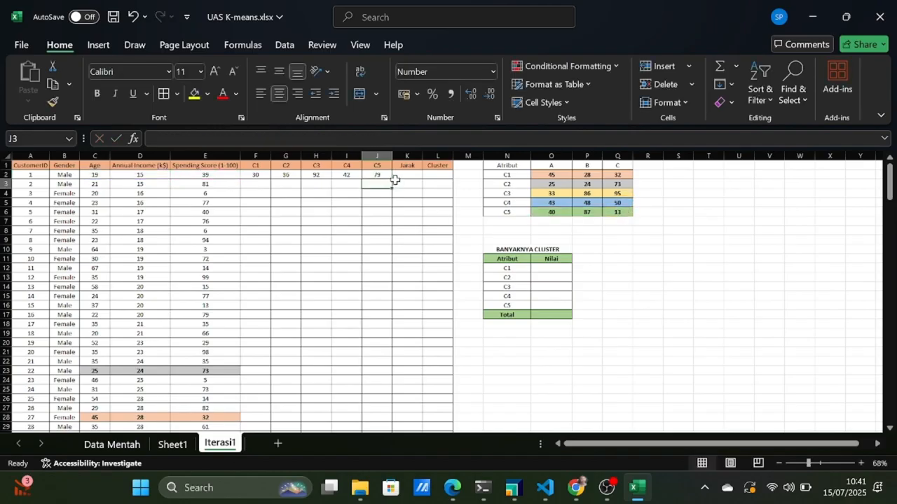
Step: Enter a MIN formula over F2:J2 in Jarak cell K2 to get the first customer's shortest distance
{"action": "left_click", "coordinate": [404, 176]}
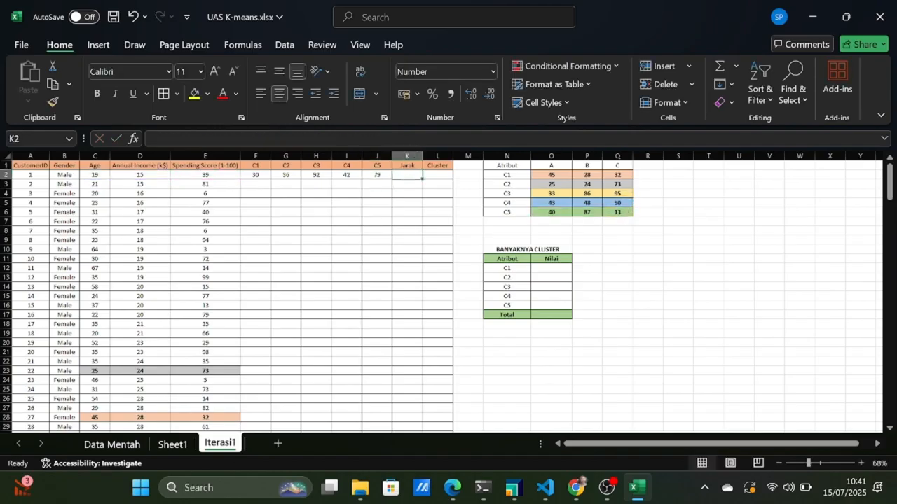
{"action": "left_click", "coordinate": [405, 143]}
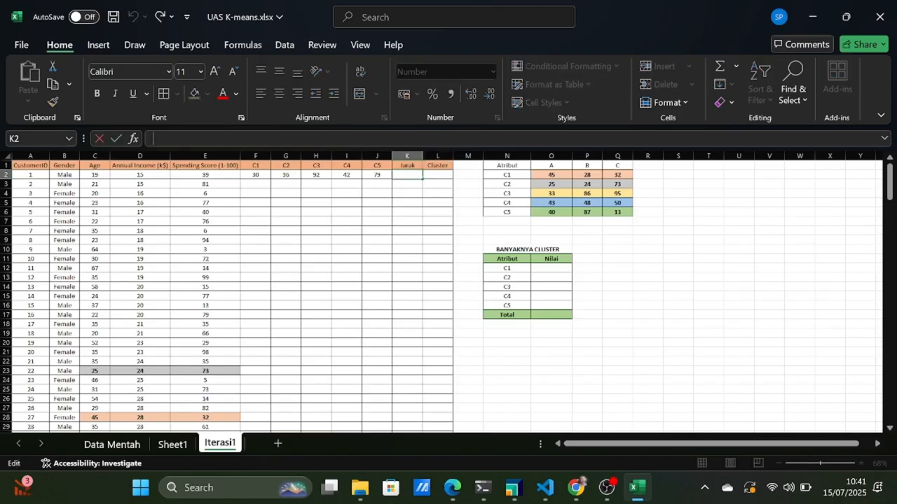
{"action": "type", "text": "="}
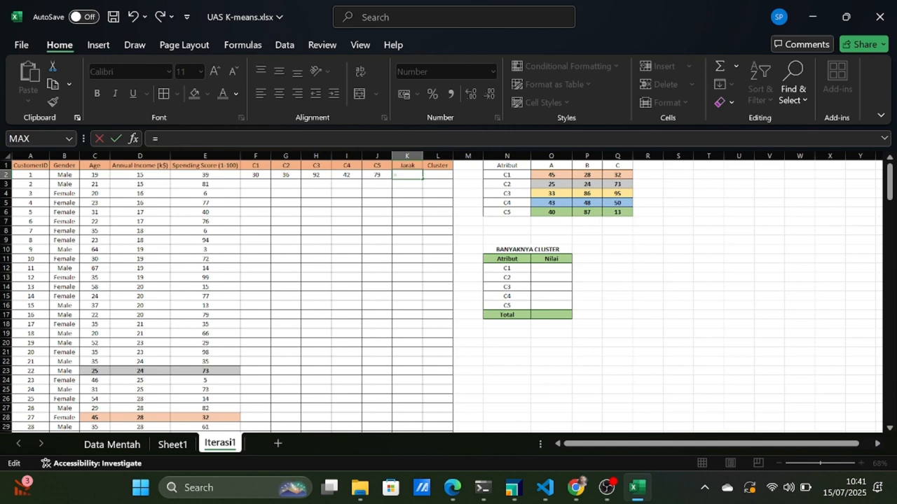
{"action": "type", "text": "MIN"}
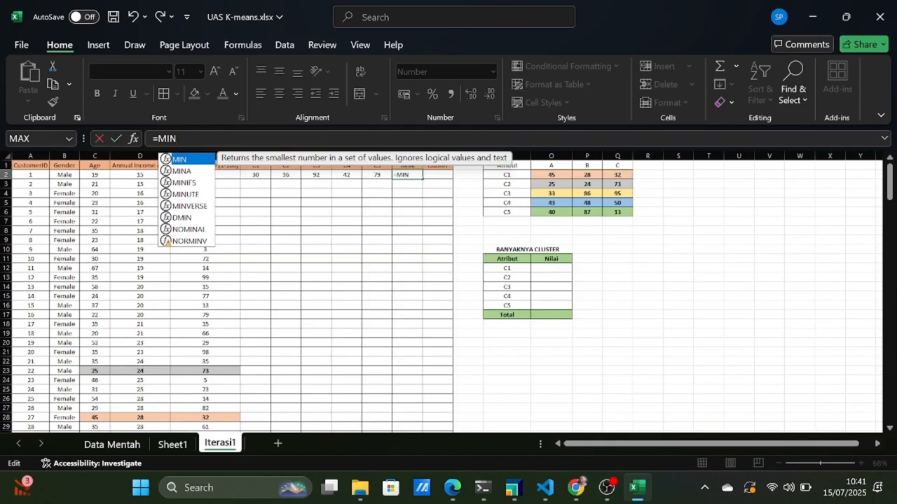
{"action": "type", "text": "("}
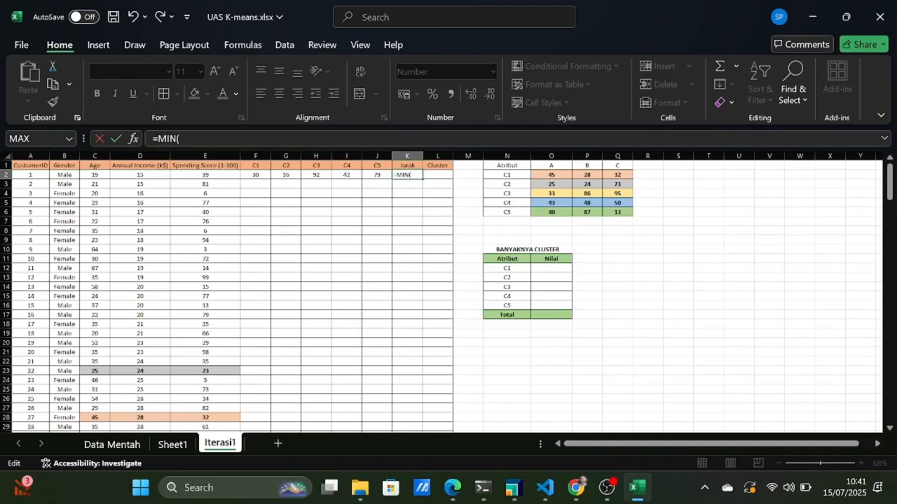
{"action": "left_click", "coordinate": [267, 174]}
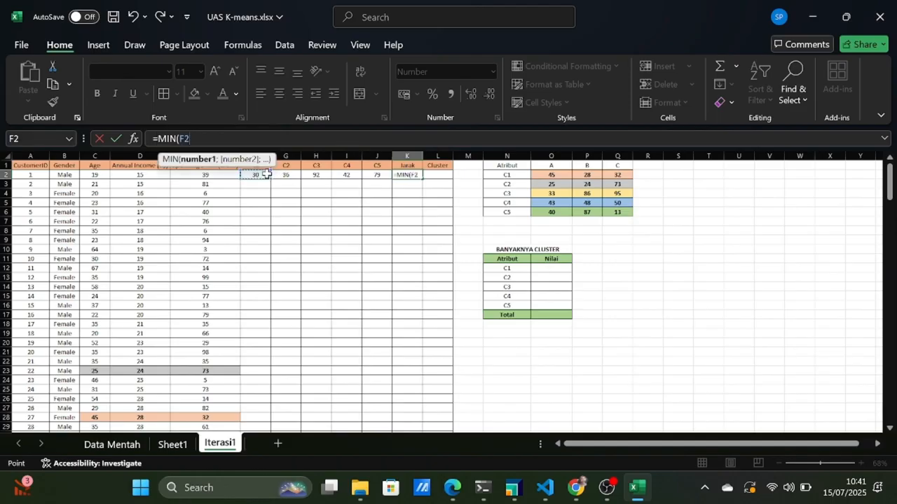
{"action": "left_click", "coordinate": [381, 175], "text": "shift"}
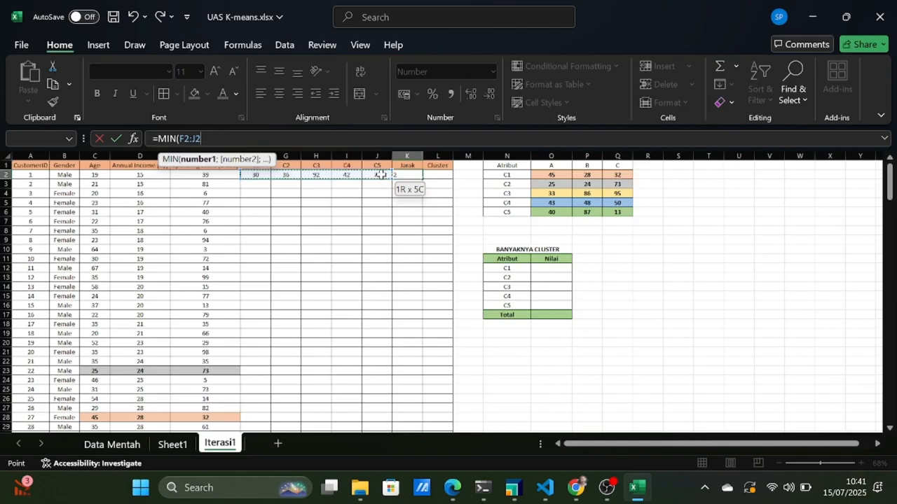
{"action": "key", "text": "Return"}
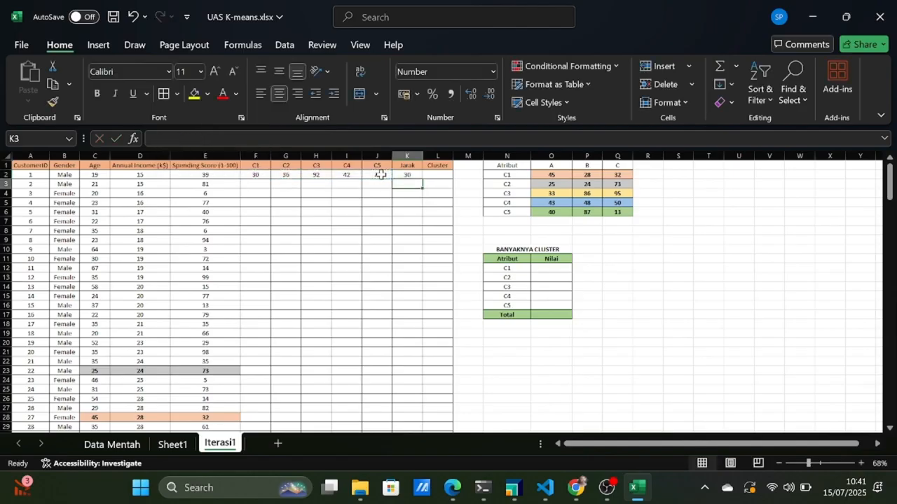
Step: Begin the Cluster formula in L2 with =IF(K2=F2;"C1"; to assign C1 when the minimum equals the C1 distance
{"action": "left_click", "coordinate": [431, 175]}
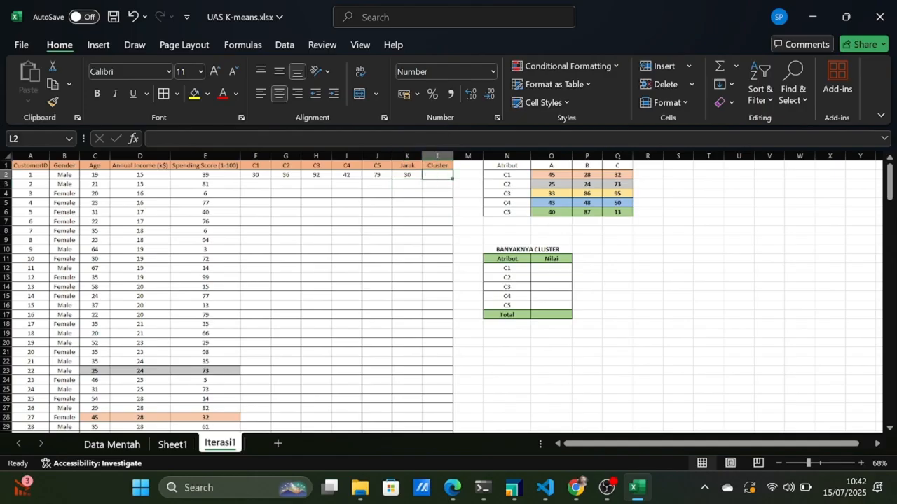
{"action": "left_click", "coordinate": [421, 138]}
{"action": "type", "text": "="}
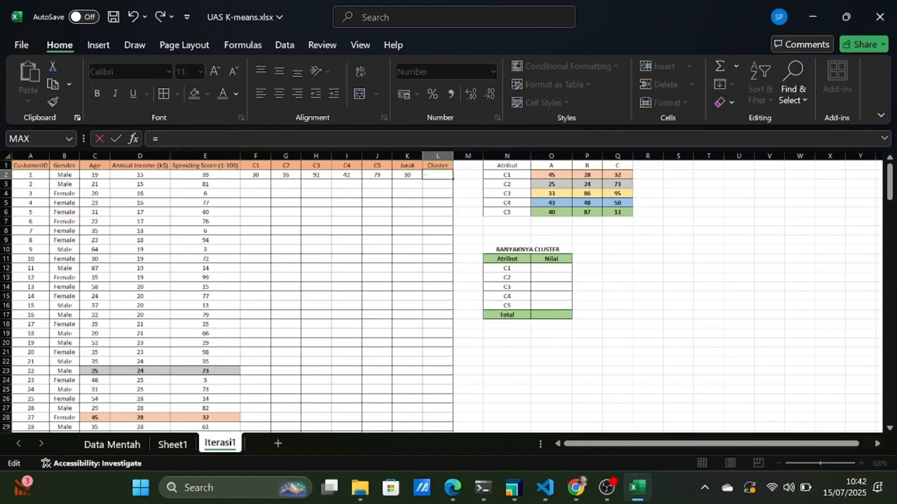
{"action": "type", "text": "IF"}
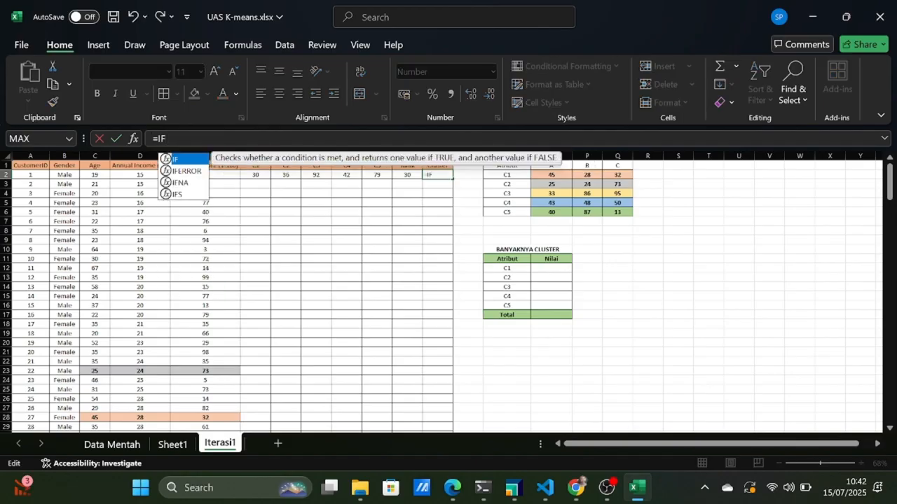
{"action": "type", "text": "("}
{"action": "key", "text": "Left"}
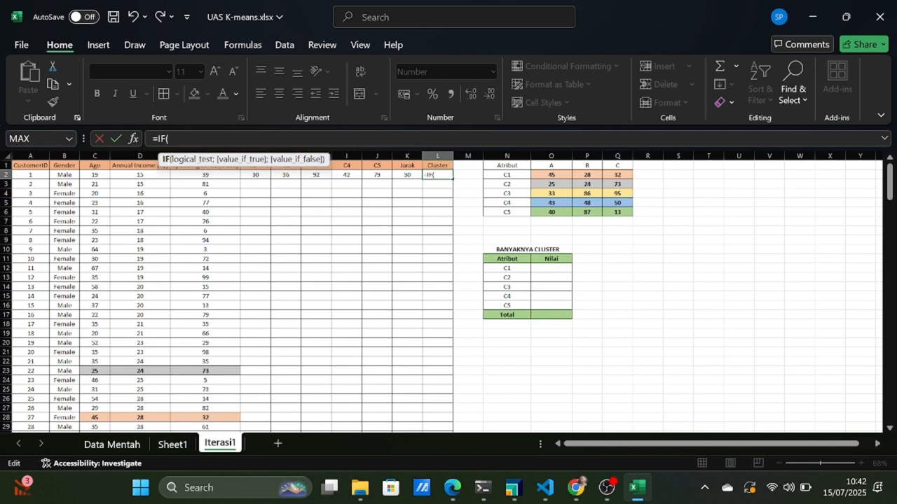
{"action": "key", "text": "Right"}
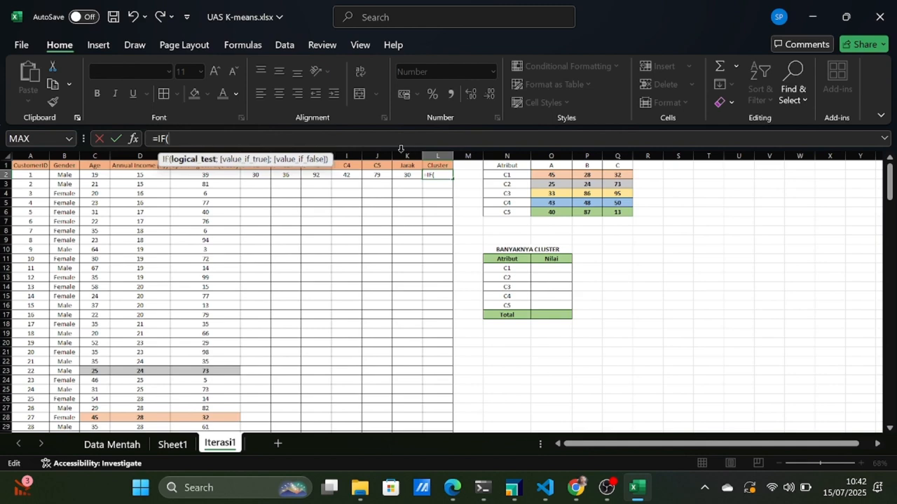
{"action": "left_click", "coordinate": [404, 177]}
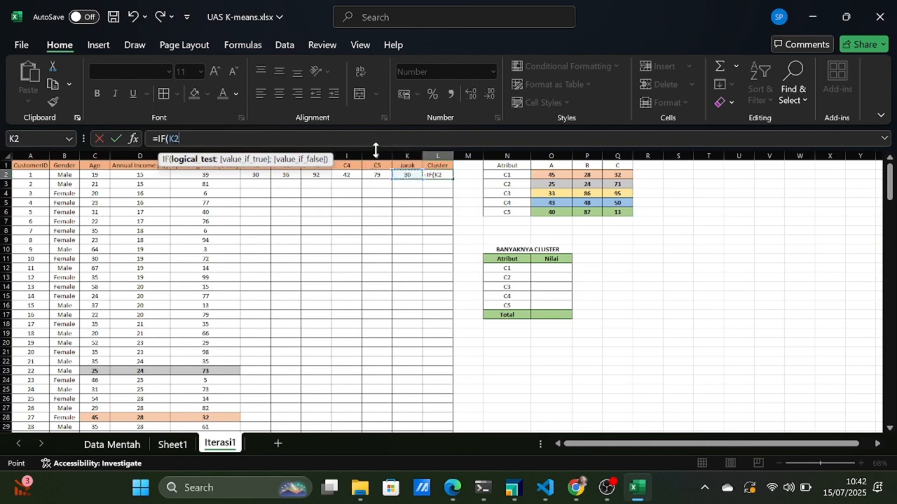
{"action": "type", "text": "="}
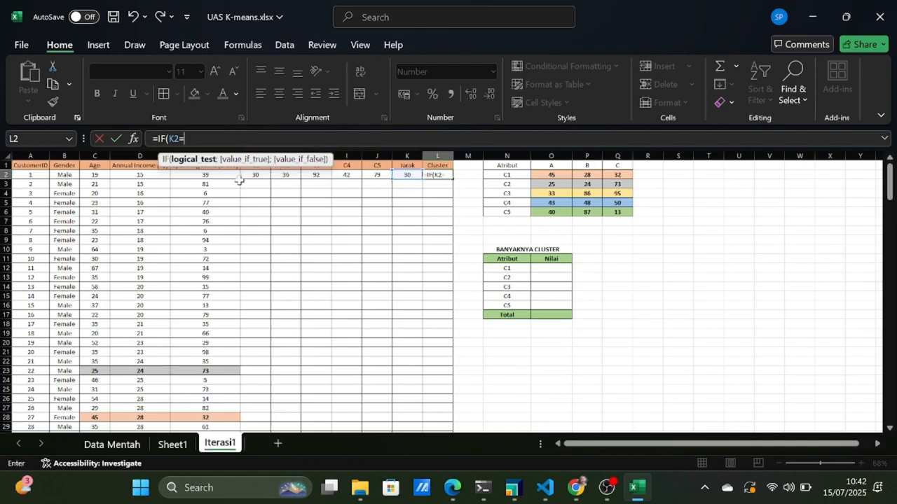
{"action": "left_click", "coordinate": [253, 177]}
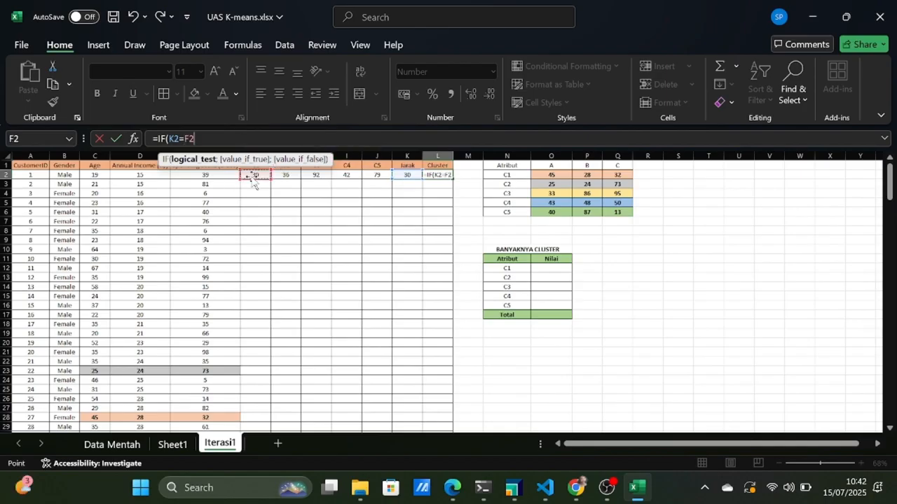
{"action": "type", "text": ";\"C1"}
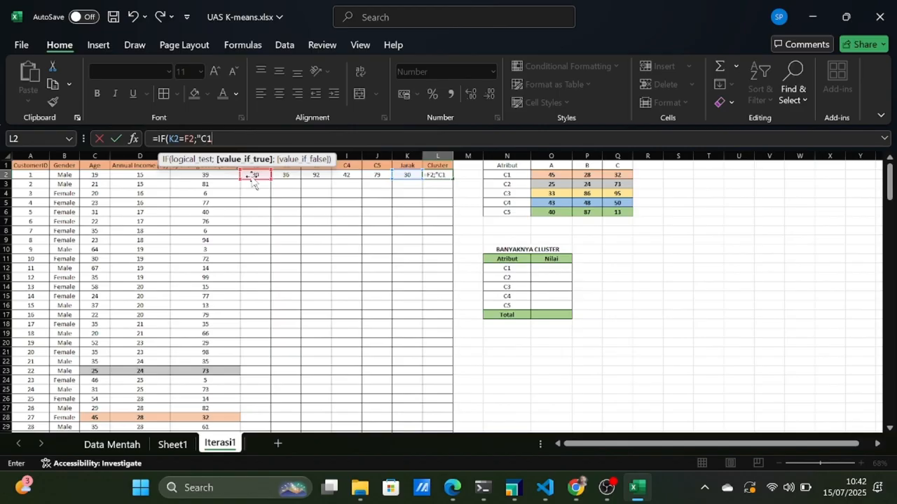
{"action": "type", "text": "\";"}
{"action": "key", "text": "Left"}
{"action": "key", "text": "Left"}
{"action": "key", "text": "Left"}
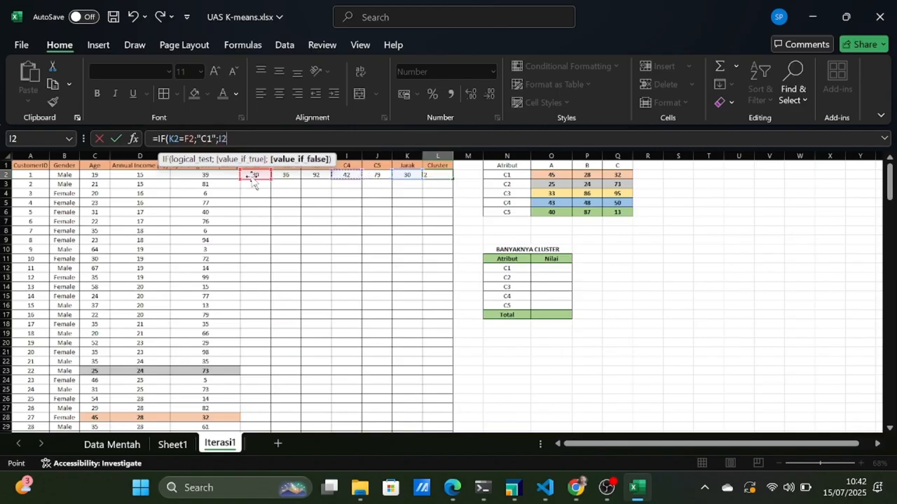
{"action": "key", "text": "Right"}
{"action": "key", "text": "Right"}
{"action": "type", "text": "="}
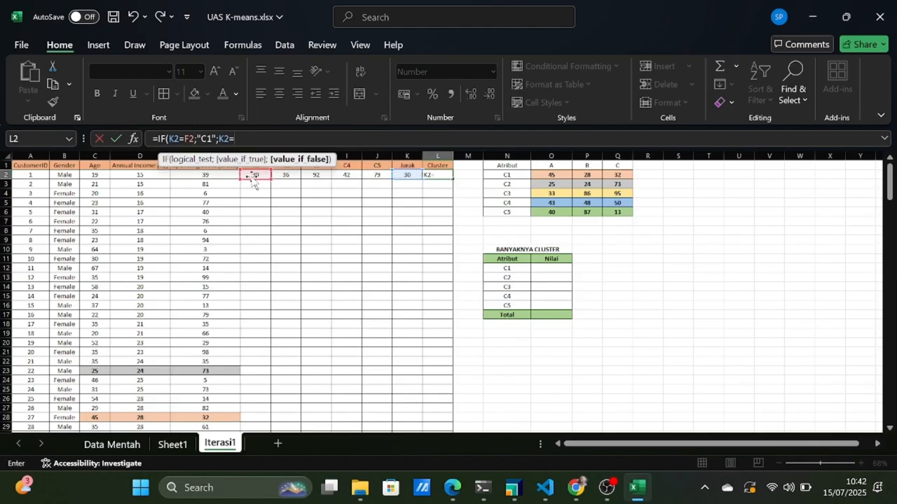
{"action": "key", "text": "BackSpace"}
{"action": "key", "text": "BackSpace"}
{"action": "key", "text": "BackSpace"}
{"action": "type", "text": "U"}
{"action": "key", "text": "BackSpace"}
Step: Extend the L2 Cluster formula with a nested IF testing K2=G2 that returns "C2"
{"action": "type", "text": "IF("}
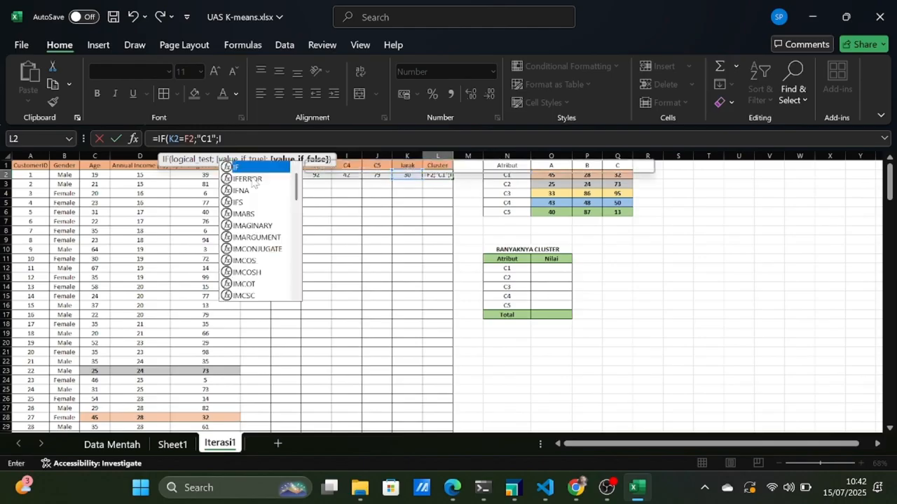
{"action": "key", "text": "Left"}
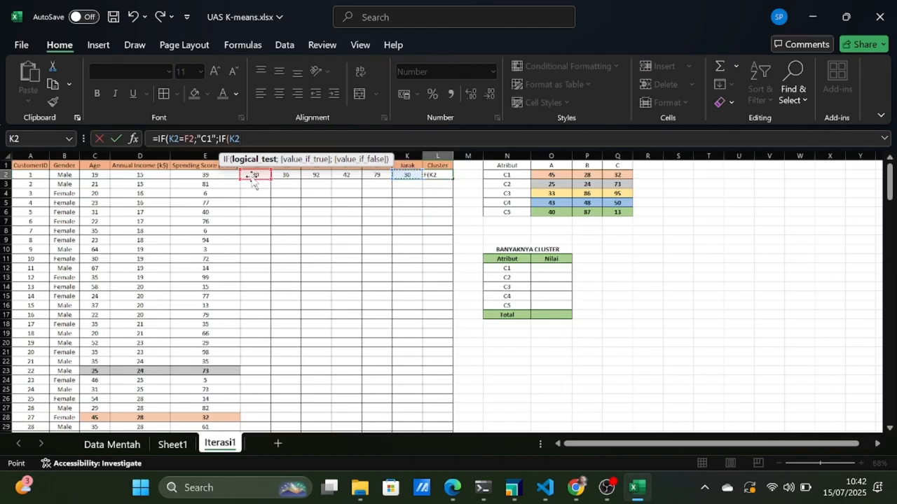
{"action": "type", "text": "="}
{"action": "key", "text": "Left"}
{"action": "key", "text": "Left"}
{"action": "key", "text": "Left"}
{"action": "key", "text": "Left"}
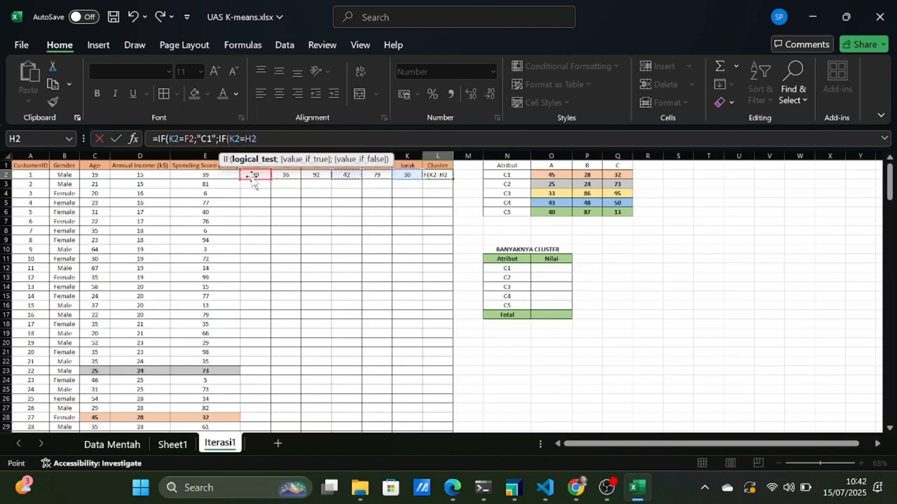
{"action": "type", "text": ";"}
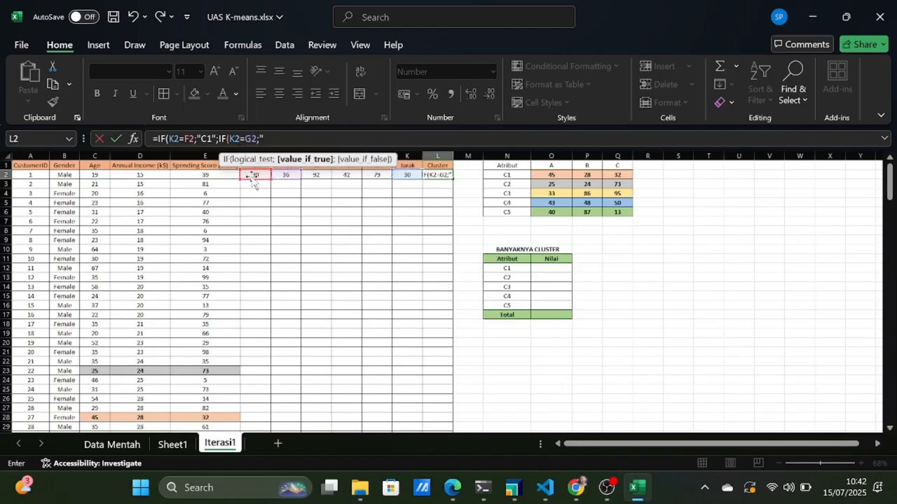
{"action": "type", "text": "\"C2\";"}
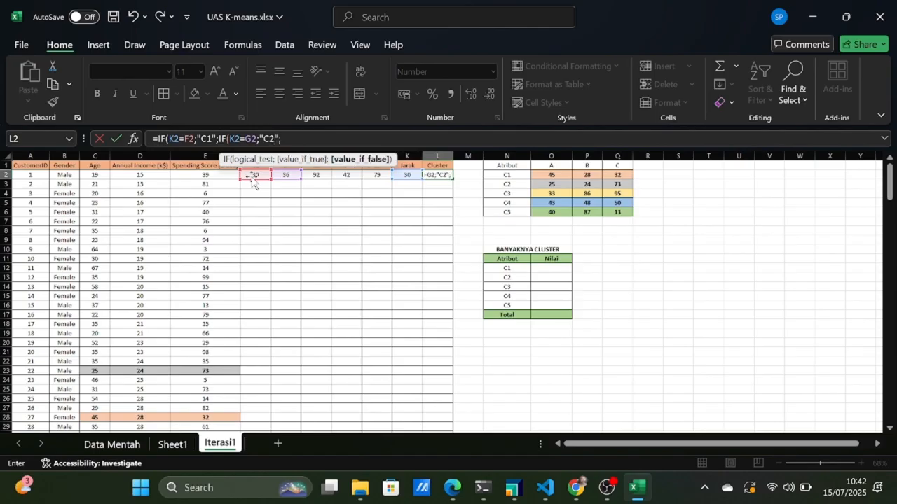
Step: Add another nested IF to the L2 formula, testing K2=H2 and returning "C3"
{"action": "type", "text": "IF("}
{"action": "key", "text": "Left"}
{"action": "key", "text": "Left"}
{"action": "key", "text": "Left"}
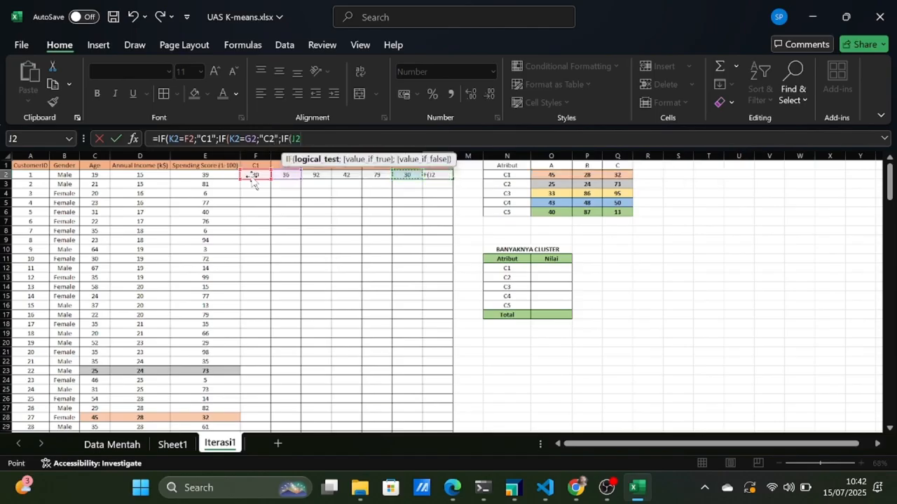
{"action": "key", "text": "Right"}
{"action": "key", "text": "Right"}
{"action": "type", "text": "="}
{"action": "key", "text": "Left"}
{"action": "key", "text": "Left"}
{"action": "key", "text": "Left"}
{"action": "key", "text": "Left"}
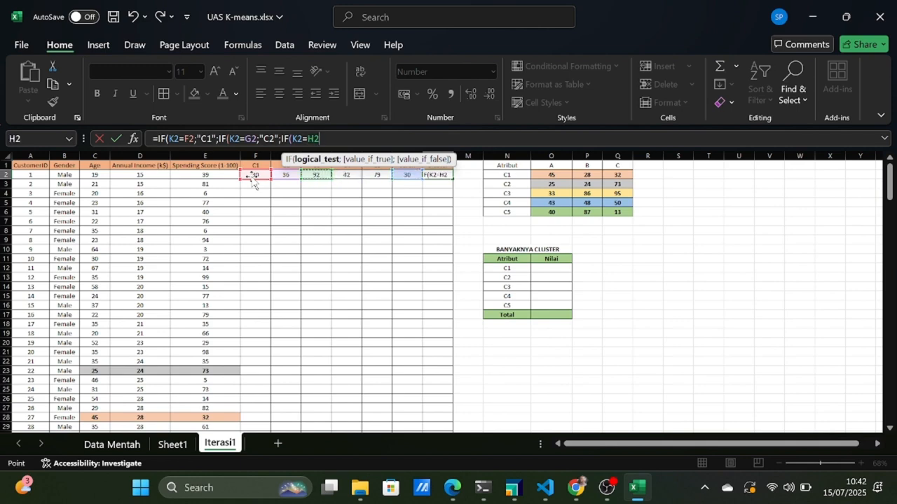
{"action": "type", "text": ";"}
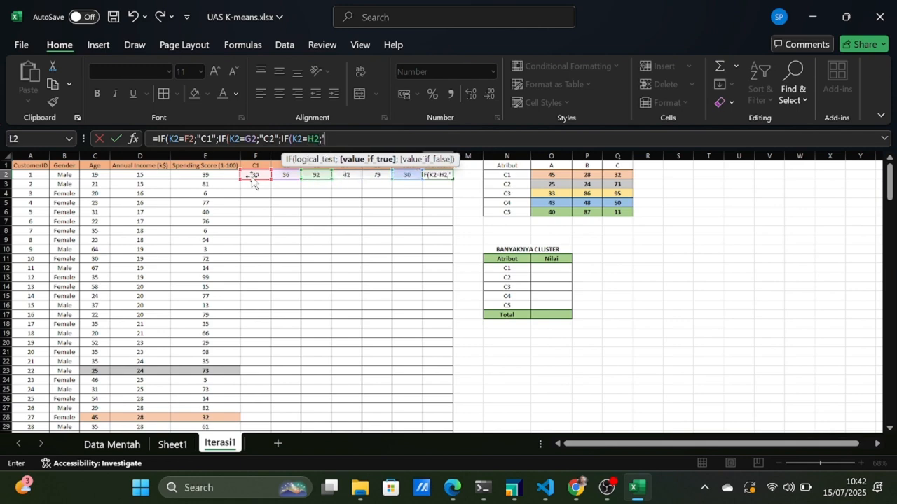
{"action": "type", "text": "\"C3\";IF1Q"}
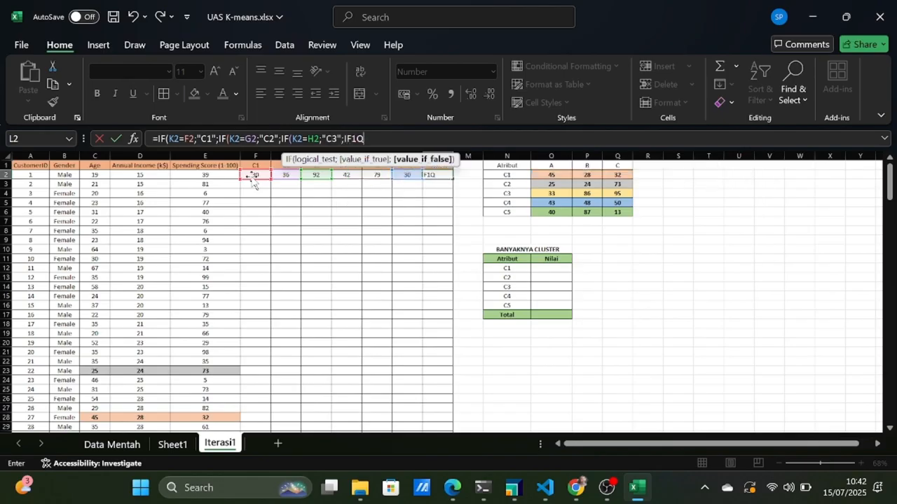
Step: Correct the opening of the fourth nested IF in L2 and make it return "C4" when K2=I2
{"action": "key", "text": "BackSpace"}
{"action": "key", "text": "BackSpace"}
{"action": "type", "text": "("}
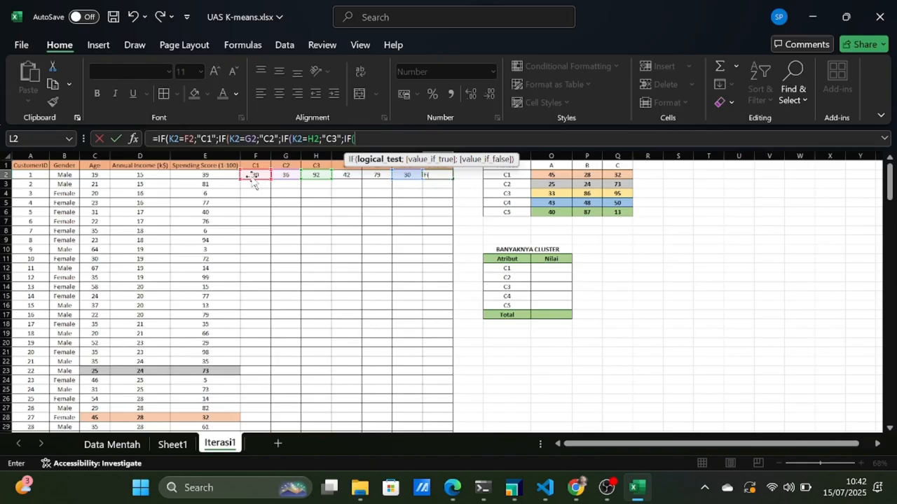
{"action": "type", "text": "K2="}
{"action": "key", "text": "Left"}
{"action": "key", "text": "Left"}
{"action": "key", "text": "Left"}
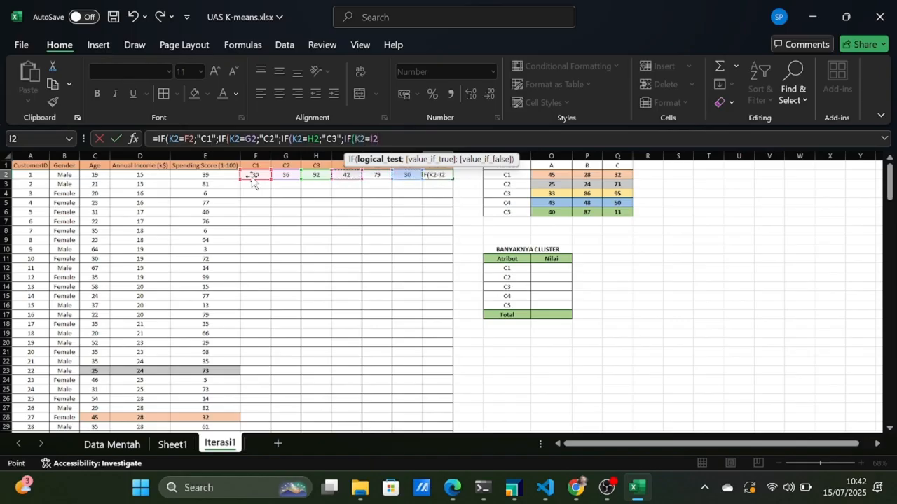
{"action": "type", "text": ";"}
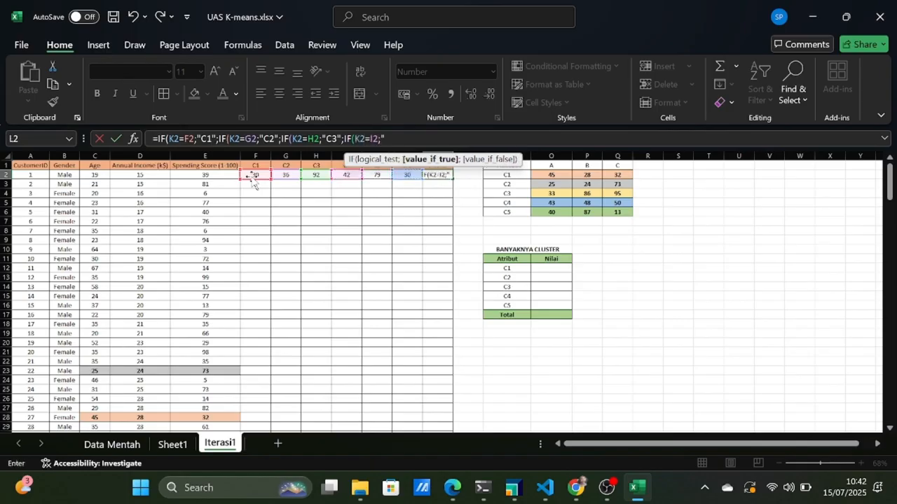
{"action": "type", "text": "\"C4\";"}
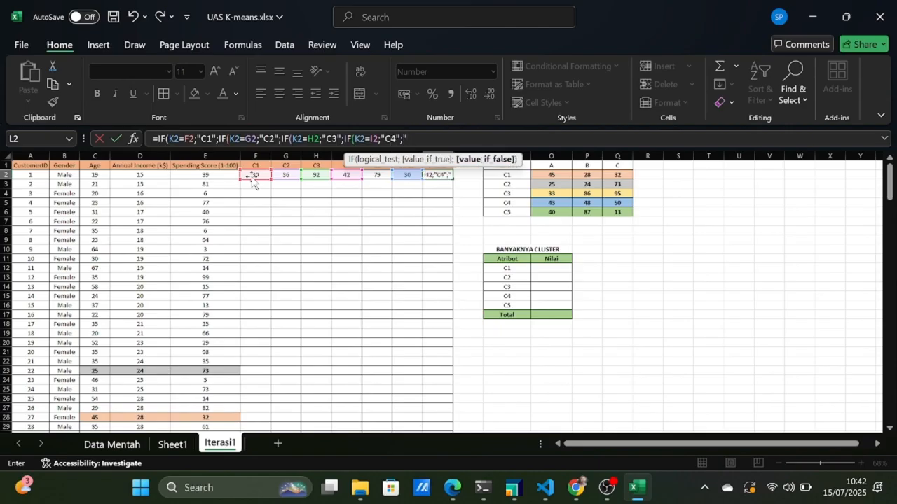
Step: Finish the L2 Cluster formula with "C5" as the fallback value and enter it
{"action": "type", "text": "\"C5"}
{"action": "type", "text": ")"}
{"action": "key", "text": "Return"}
{"action": "key", "text": "Return"}
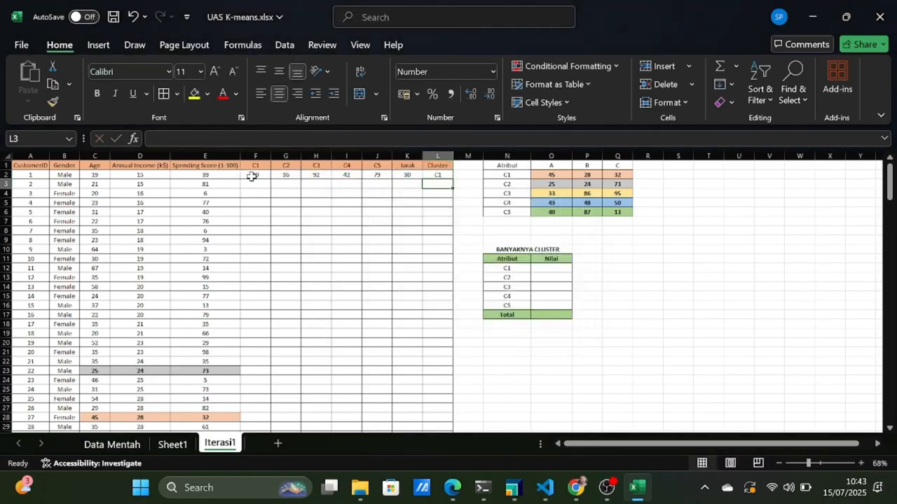
Step: Fill the distance, Jarak and Cluster formulas in F2:L2 down to all customer rows and check the filled rows
{"action": "left_click", "coordinate": [253, 176]}
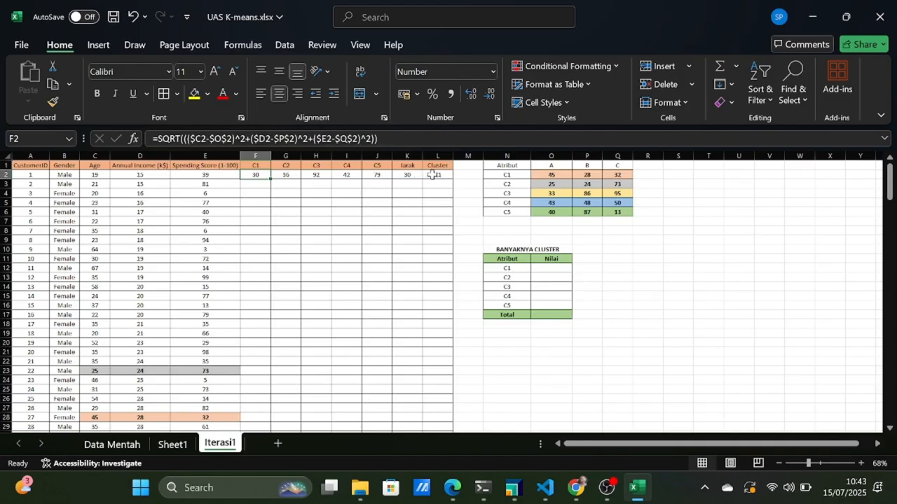
{"action": "left_click", "coordinate": [433, 175], "text": "shift"}
{"action": "double_click", "coordinate": [453, 179]}
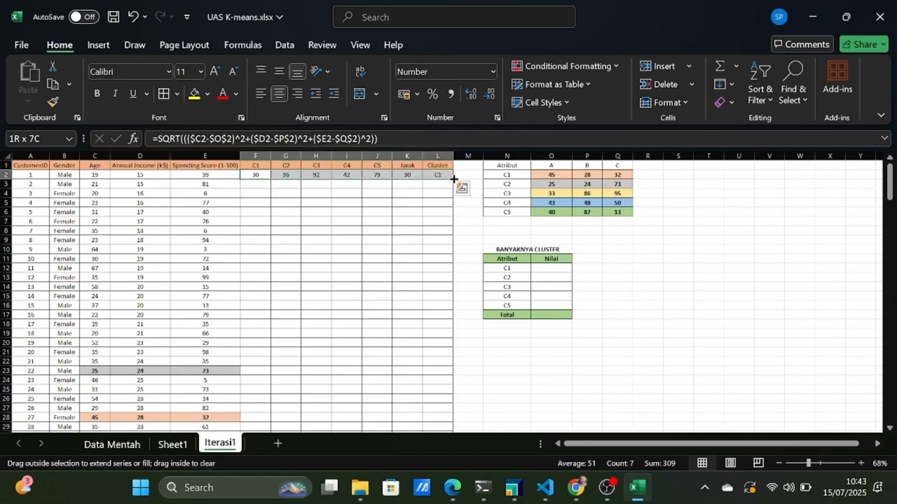
{"action": "scroll", "coordinate": [365, 347], "scroll_direction": "down", "scroll_amount": 20}
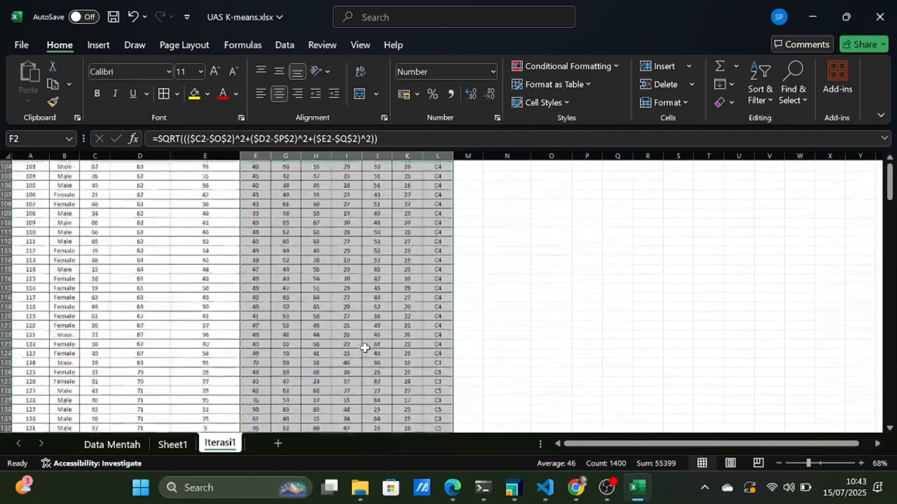
{"action": "scroll", "coordinate": [365, 347], "scroll_direction": "down", "scroll_amount": 20}
{"action": "scroll", "coordinate": [365, 348], "scroll_direction": "up", "scroll_amount": 20}
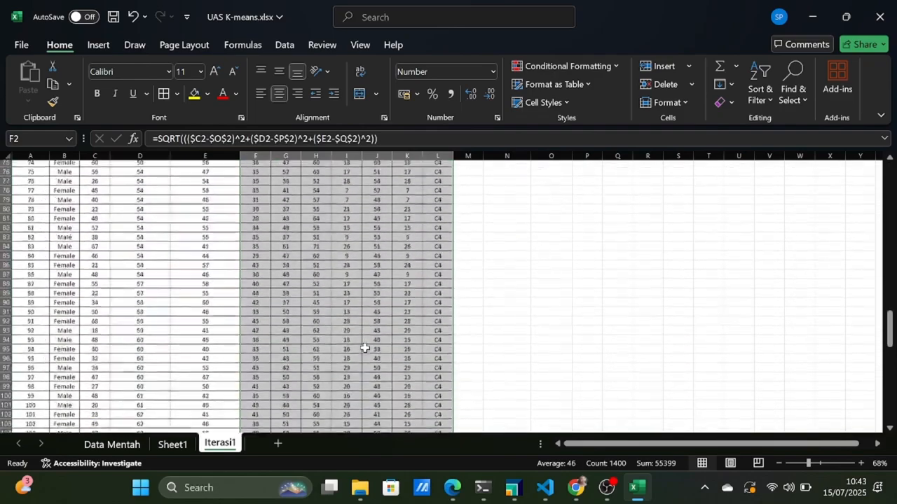
{"action": "left_click", "coordinate": [426, 230]}
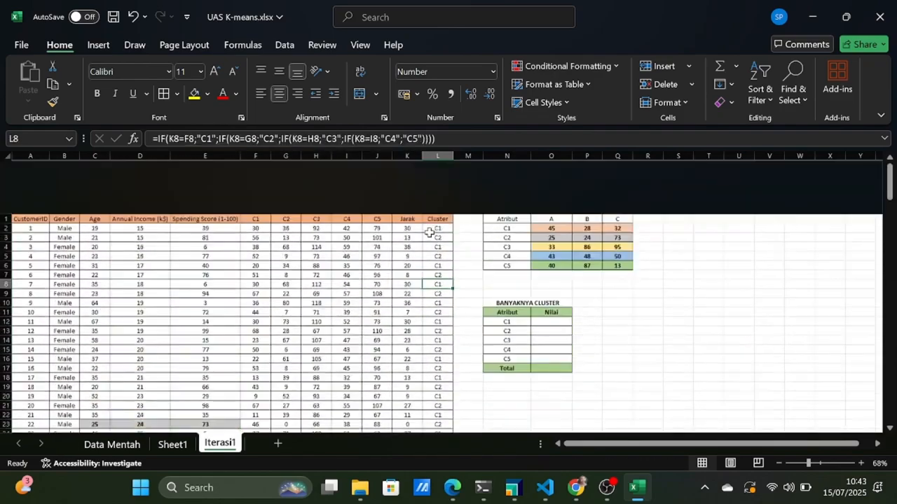
Step: Start a COUNTIF formula in Nilai cell O12 with the Cluster results L2:L201 as its range
{"action": "left_click", "coordinate": [543, 270]}
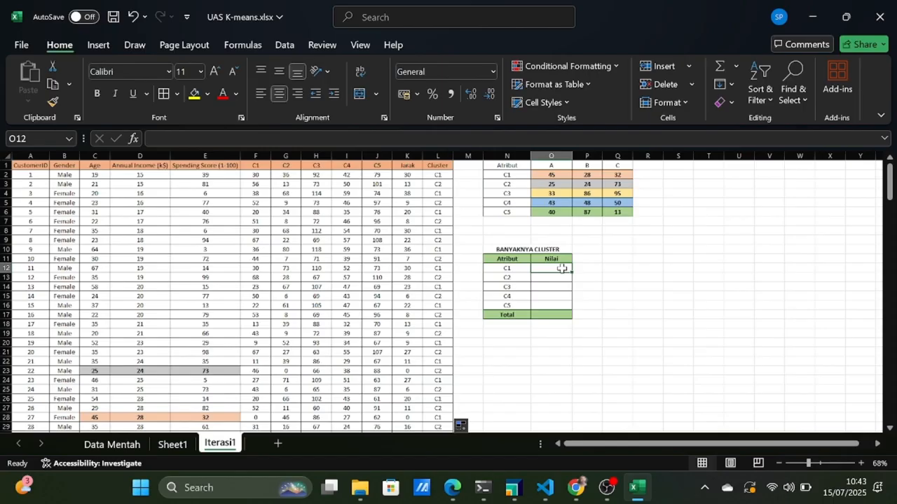
{"action": "type", "text": "=COUN"}
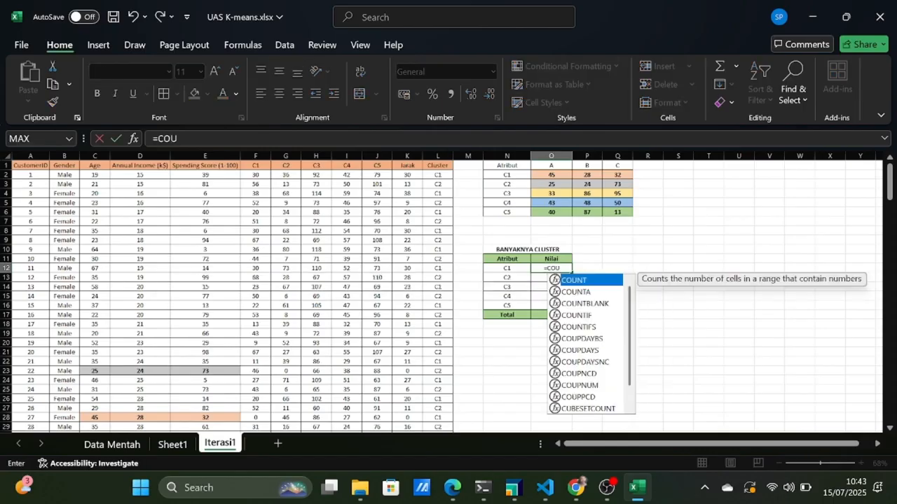
{"action": "key", "text": "Down"}
{"action": "key", "text": "Down"}
{"action": "key", "text": "Down"}
{"action": "key", "text": "Down"}
{"action": "key", "text": "Up"}
{"action": "key", "text": "Tab"}
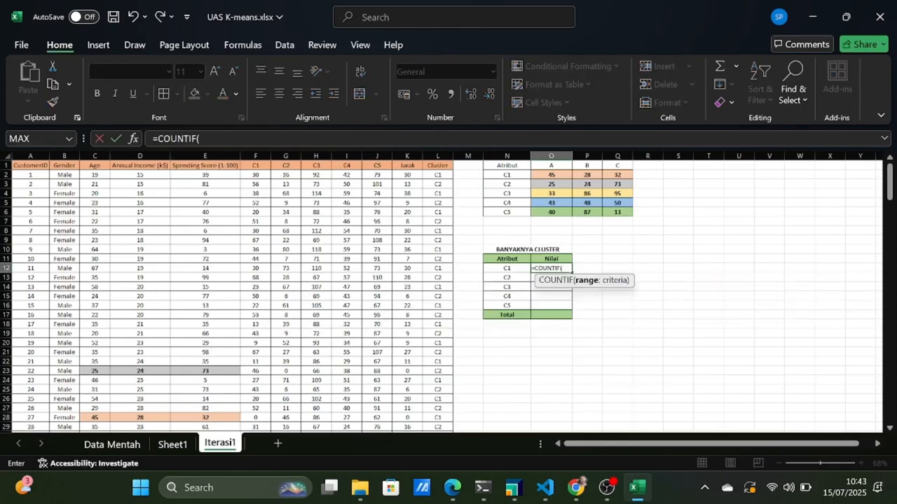
{"action": "left_click", "coordinate": [442, 174]}
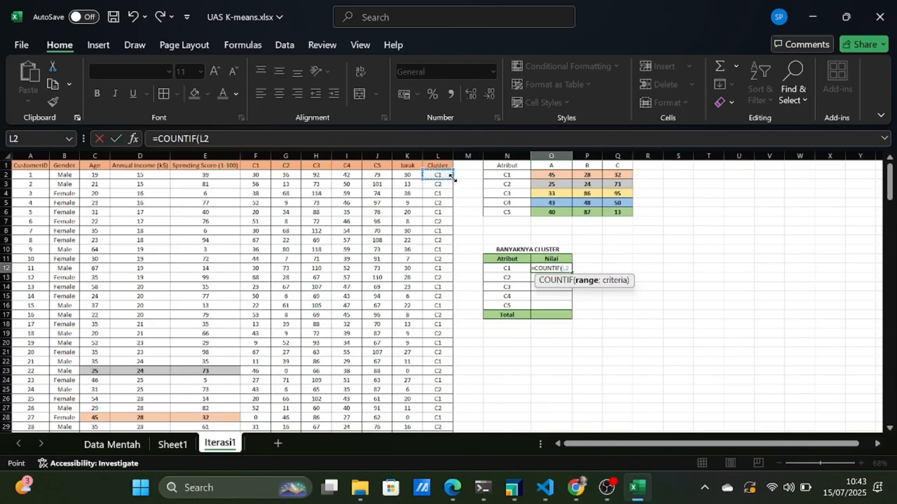
{"action": "key", "text": "ctrl+shift+Down"}
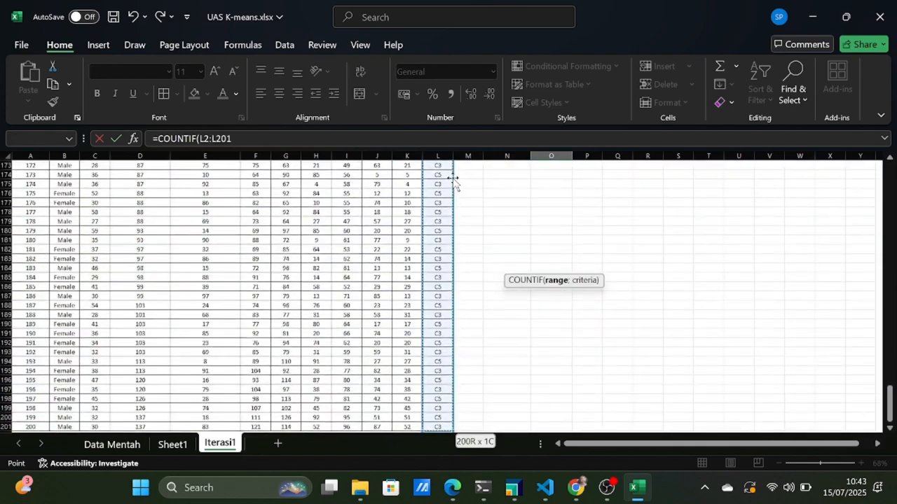
{"action": "type", "text": ";"}
Step: Complete the O12 COUNTIF with a locked reference to the C1 label in N12 as criterion, and fill it down to O16
{"action": "scroll", "coordinate": [551, 270], "scroll_direction": "up", "scroll_amount": 20}
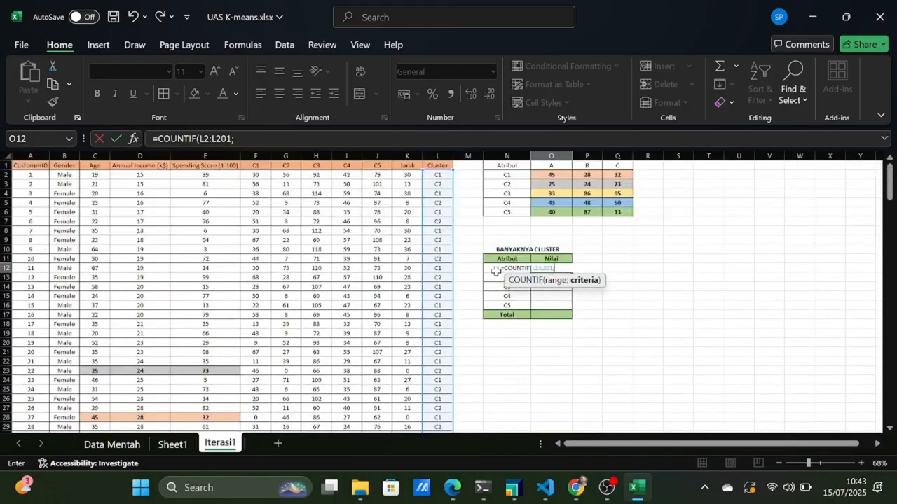
{"action": "left_click", "coordinate": [496, 271]}
{"action": "key", "text": "F4"}
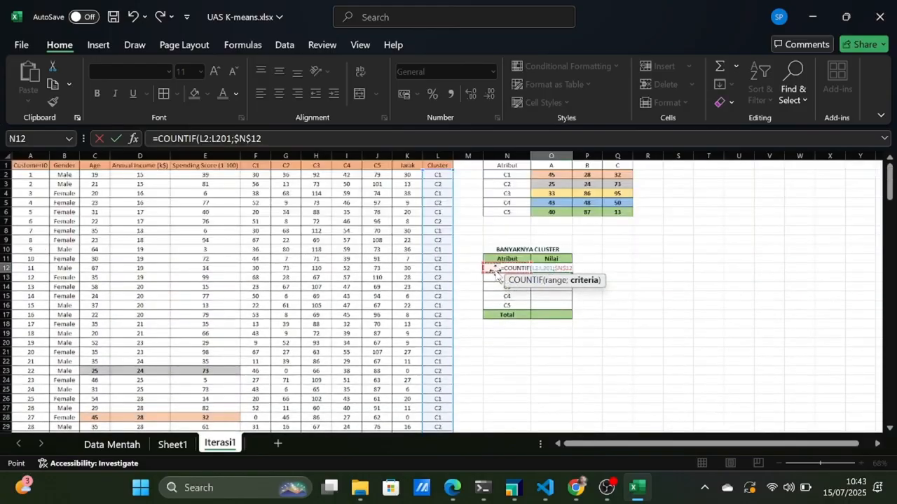
{"action": "key", "text": "F4"}
{"action": "key", "text": "Return"}
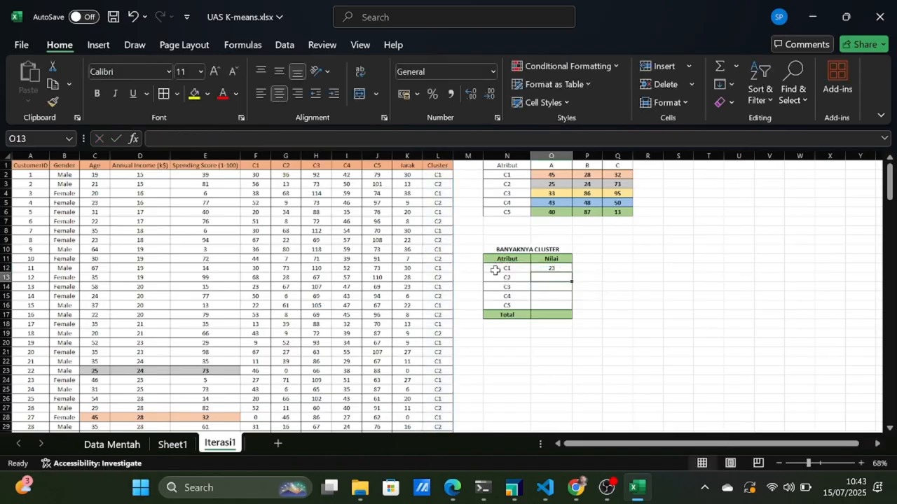
{"action": "left_click", "coordinate": [566, 270]}
{"action": "left_click_drag", "start_coordinate": [572, 274], "coordinate": [571, 309]}
Step: Try to total the cluster counts with a SUM formula in O17, and undo that entry
{"action": "left_click", "coordinate": [549, 317]}
{"action": "type", "text": "=SUM("}
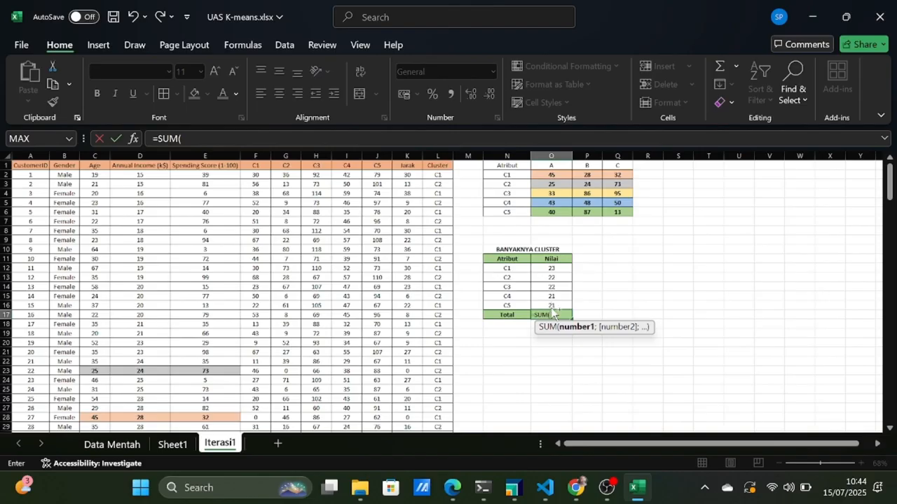
{"action": "left_click_drag", "start_coordinate": [551, 313], "coordinate": [551, 305]}
{"action": "key", "text": "Return"}
{"action": "key", "text": "Return"}
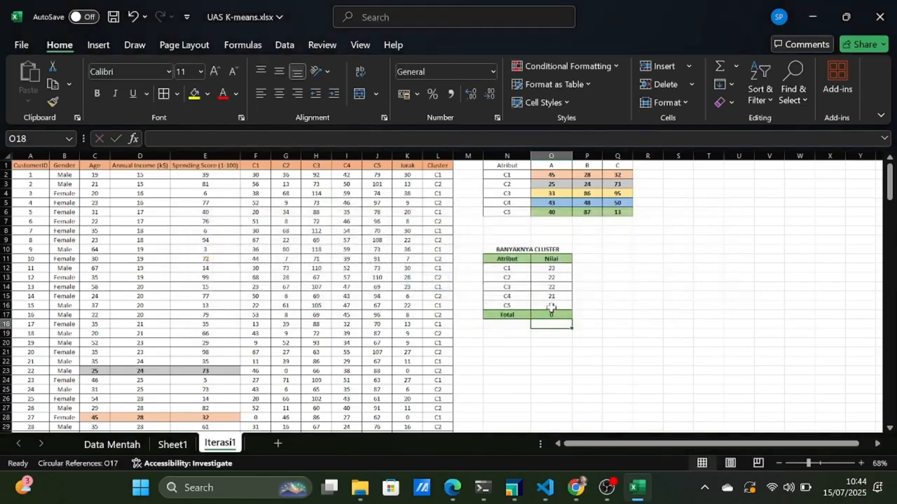
{"action": "key", "text": "ctrl+z"}
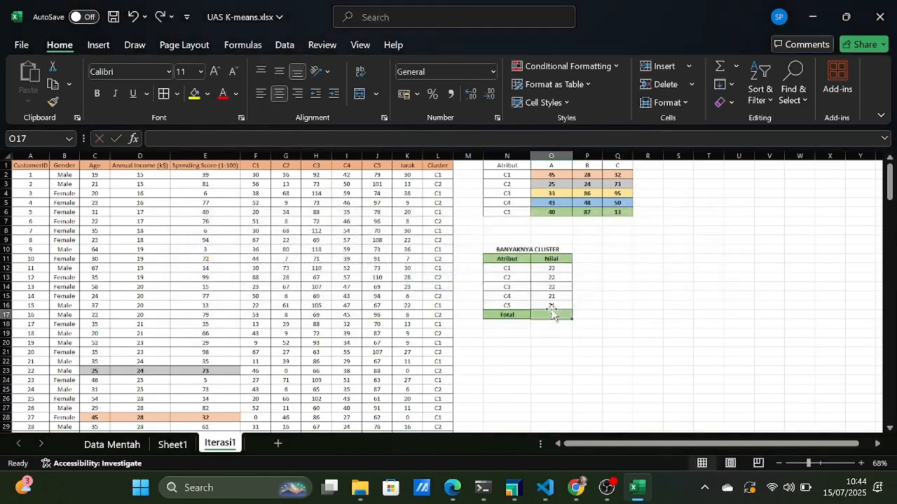
Step: Try to total O12:O16 with a SUM formula in O17, and undo it together with the fill of the cluster counts
{"action": "type", "text": "=SUMQ"}
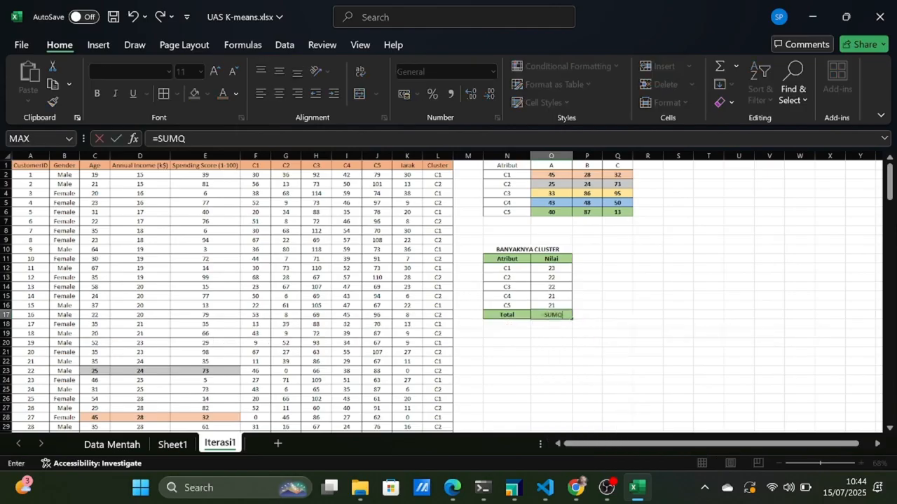
{"action": "key", "text": "BackSpace"}
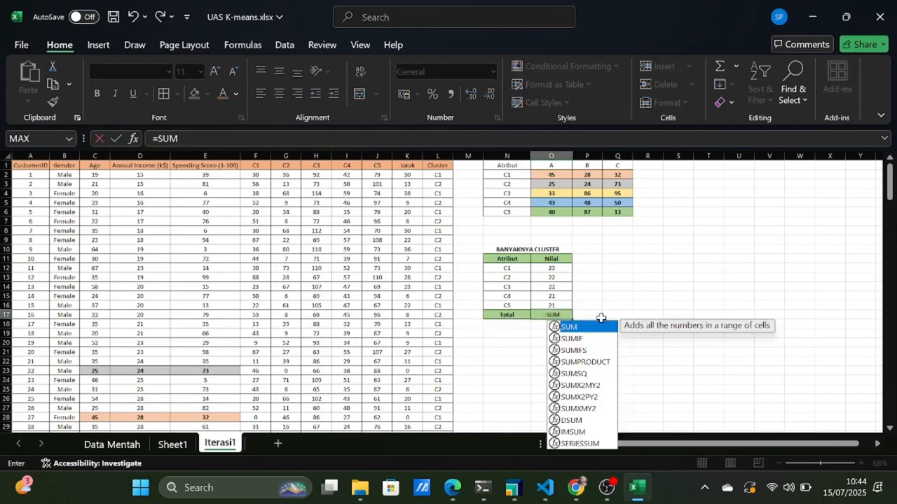
{"action": "type", "text": "("}
{"action": "left_click", "coordinate": [557, 271]}
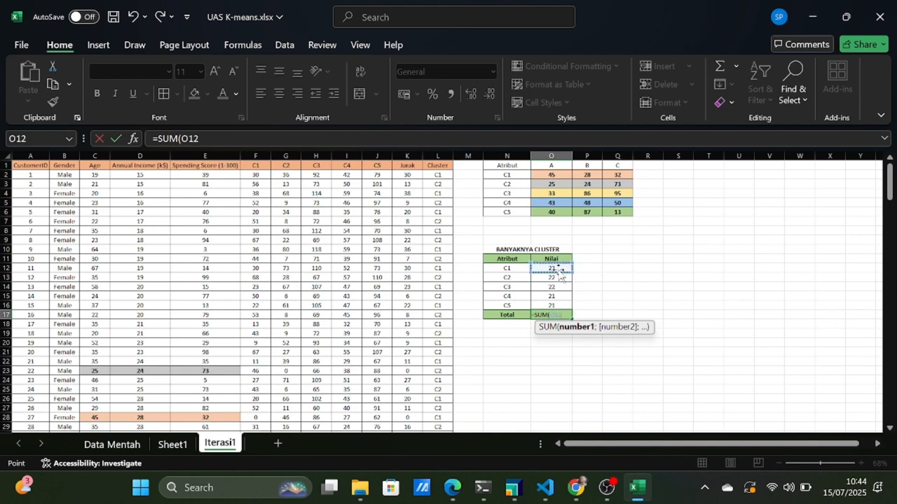
{"action": "left_click_drag", "start_coordinate": [560, 274], "coordinate": [554, 306]}
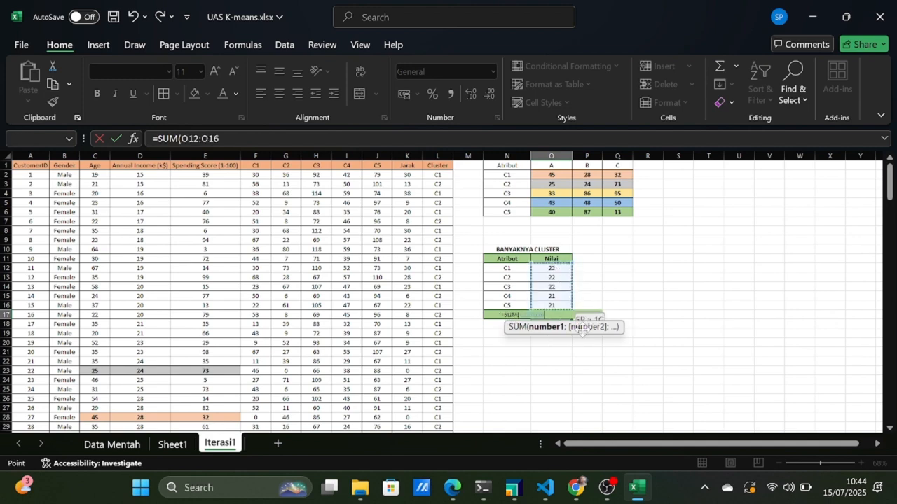
{"action": "left_click", "coordinate": [587, 288]}
{"action": "left_click", "coordinate": [566, 268]}
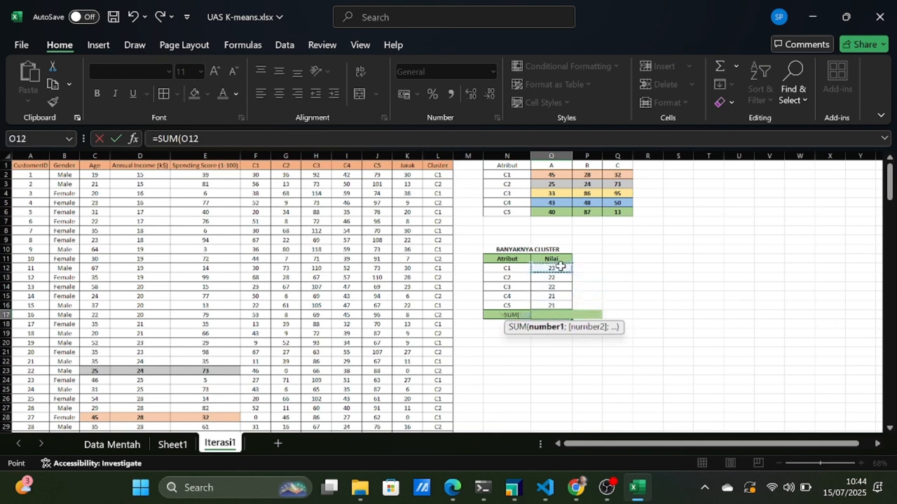
{"action": "left_click_drag", "start_coordinate": [571, 270], "coordinate": [570, 308]}
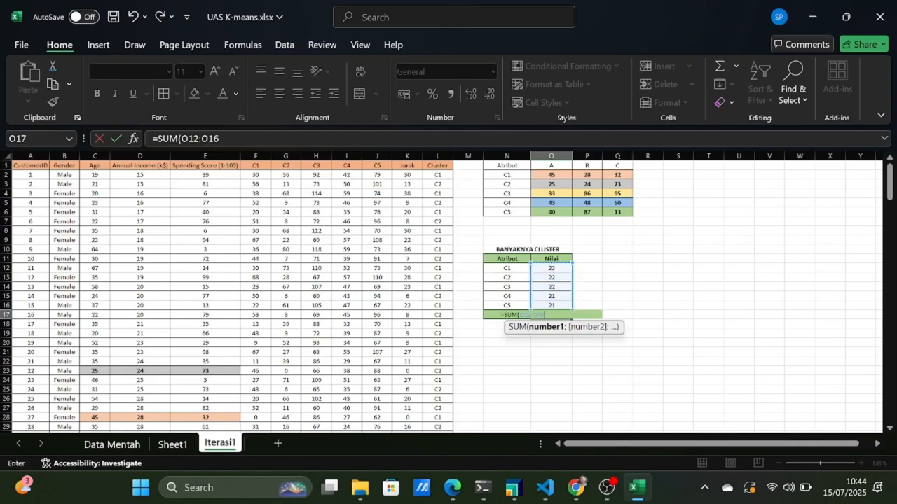
{"action": "key", "text": "Return"}
{"action": "key", "text": "ctrl+z"}
{"action": "key", "text": "ctrl+z"}
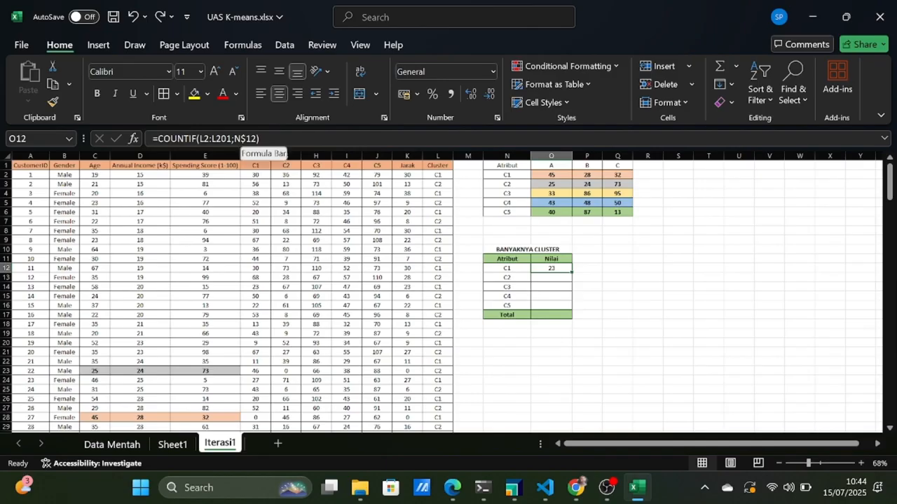
Step: Change the criterion of the COUNTIF in O12 to $N12 and fill the formula down to O16
{"action": "double_click", "coordinate": [246, 139]}
{"action": "key", "text": "F4"}
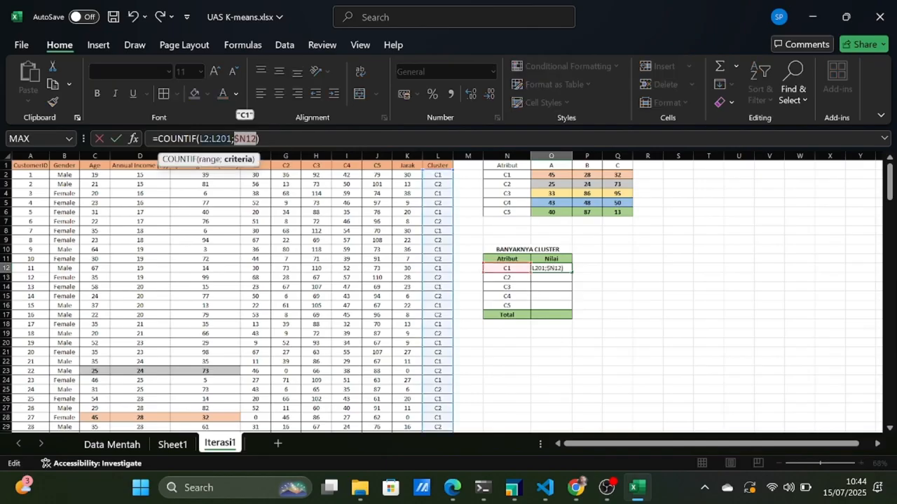
{"action": "key", "text": "Return"}
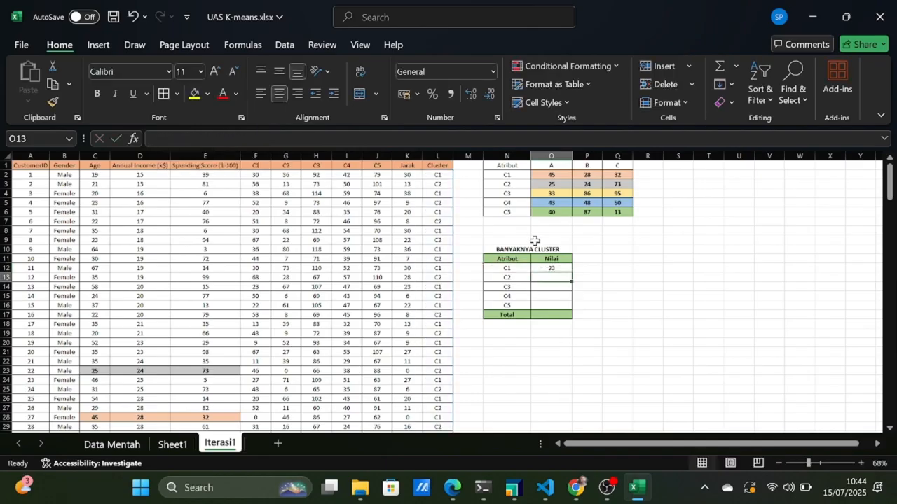
{"action": "left_click", "coordinate": [549, 269]}
{"action": "left_click_drag", "start_coordinate": [570, 272], "coordinate": [567, 305]}
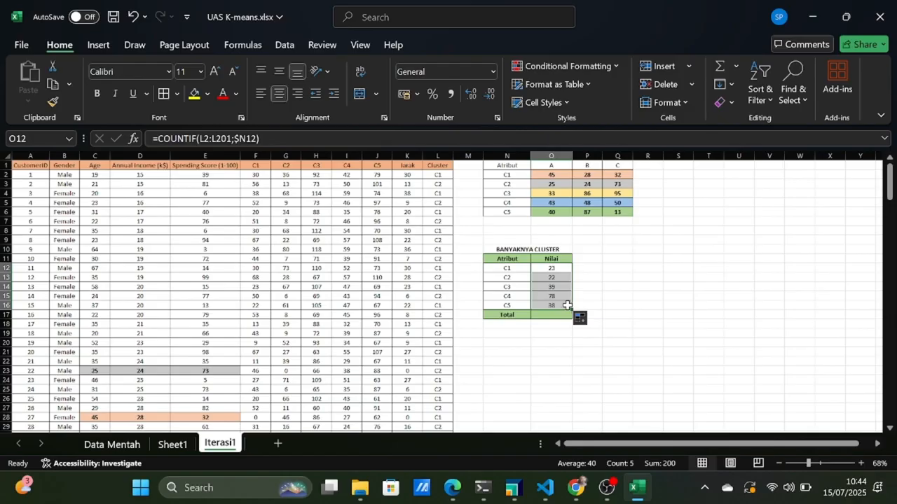
Step: Total the cluster counts O12:O16 with a SUM formula in the Total cell O17
{"action": "left_click", "coordinate": [550, 315]}
{"action": "type", "text": "=SUM("}
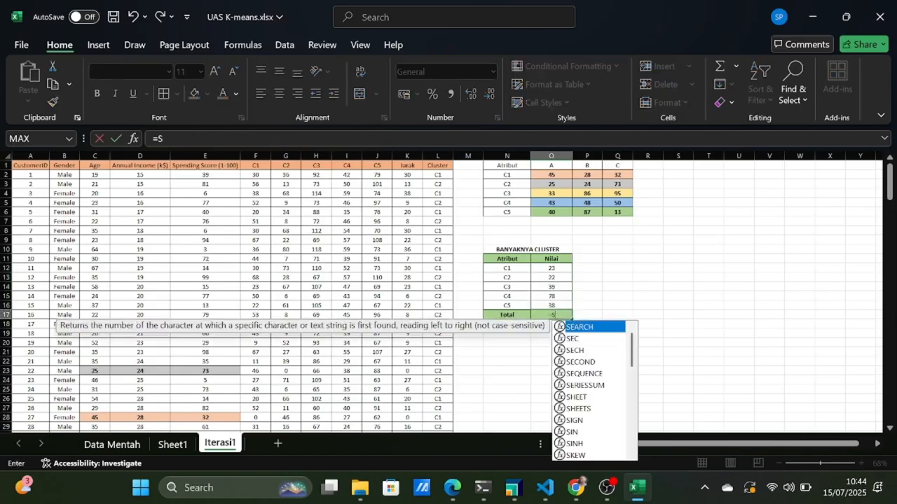
{"action": "left_click", "coordinate": [551, 272]}
{"action": "key", "text": "shift+Down"}
{"action": "key", "text": "shift+Down"}
{"action": "key", "text": "shift+Down"}
{"action": "key", "text": "shift+Down"}
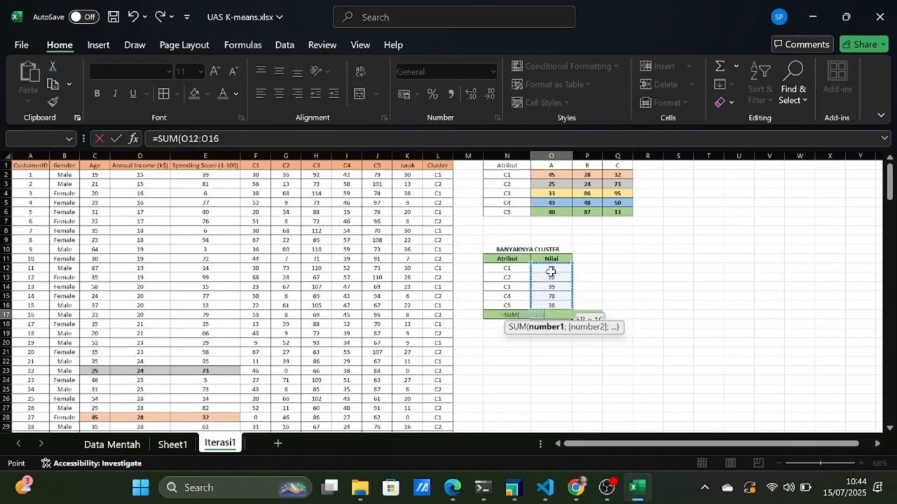
{"action": "key", "text": "Return"}
{"action": "left_click", "coordinate": [655, 324]}
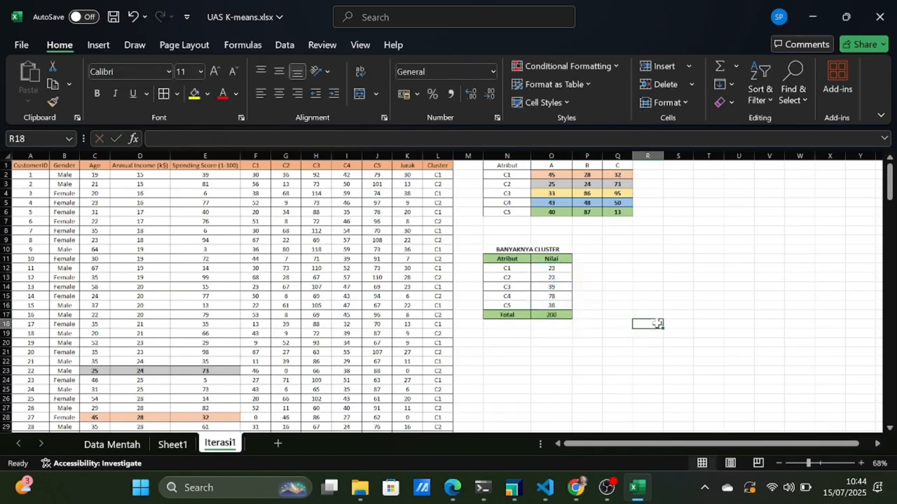
{"action": "left_click", "coordinate": [565, 270]}
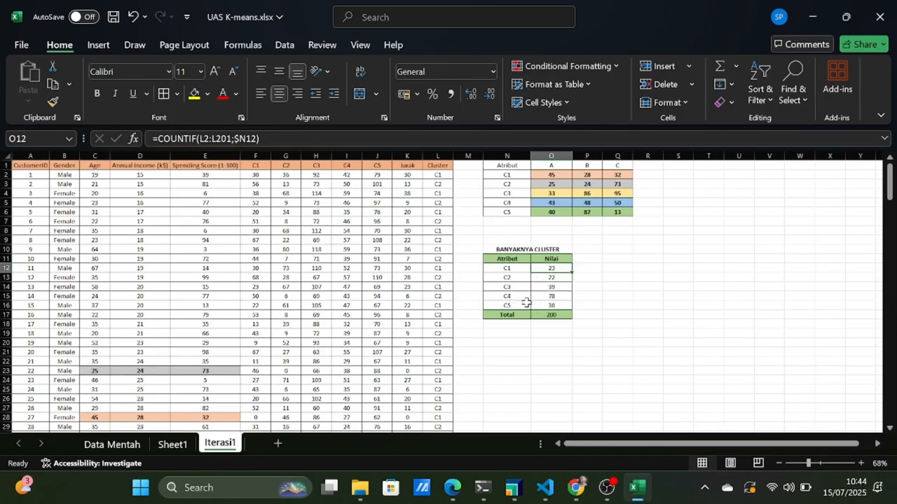
{"action": "scroll", "coordinate": [524, 303], "scroll_direction": "down", "scroll_amount": 2}
{"action": "scroll", "coordinate": [525, 303], "scroll_direction": "up", "scroll_amount": 2}
{"action": "scroll", "coordinate": [525, 303], "scroll_direction": "right", "scroll_amount": 1}
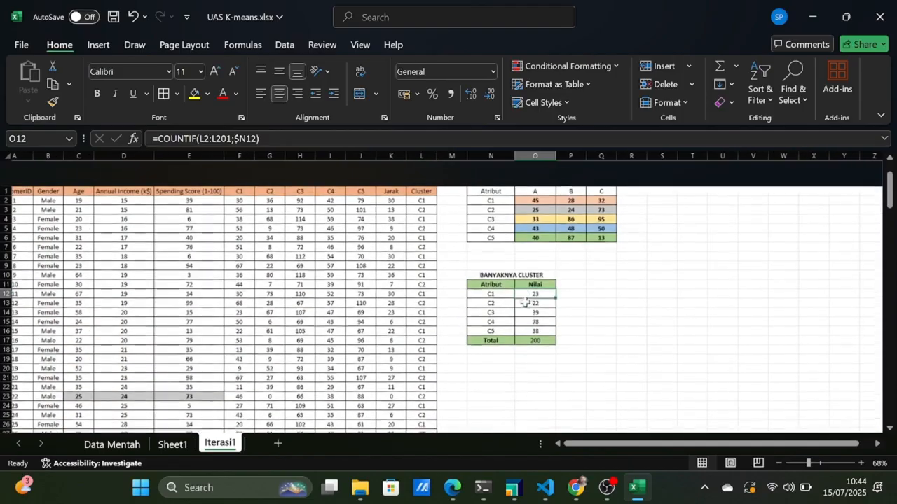
{"action": "scroll", "coordinate": [525, 303], "scroll_direction": "left", "scroll_amount": 1}
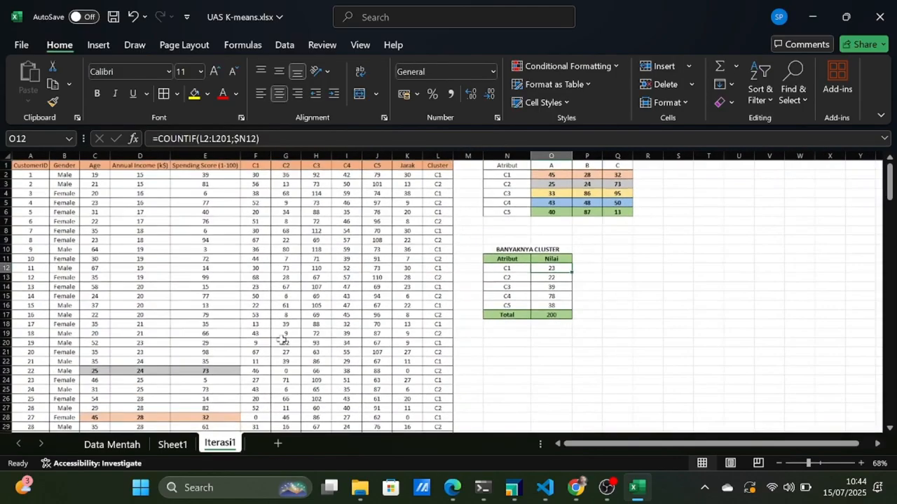
Step: Create a copy of the Iterasi1 sheet at the end of the workbook
{"action": "right_click", "coordinate": [235, 449]}
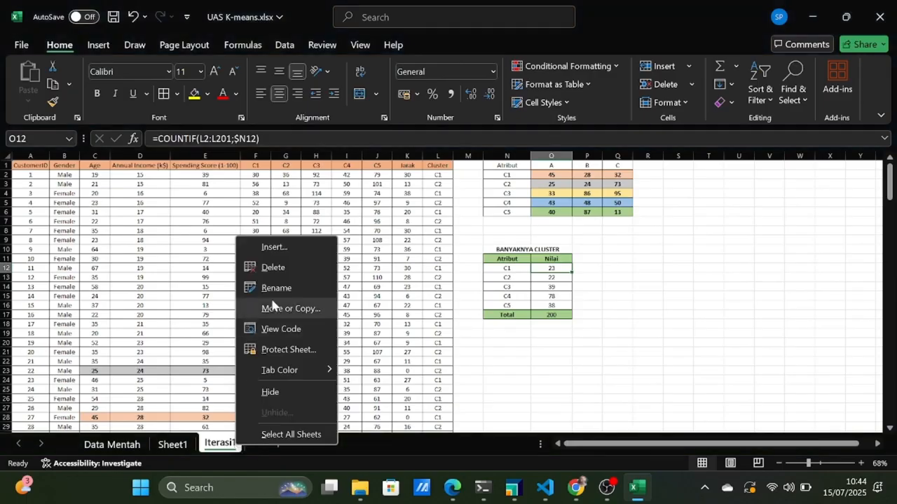
{"action": "left_click", "coordinate": [295, 307]}
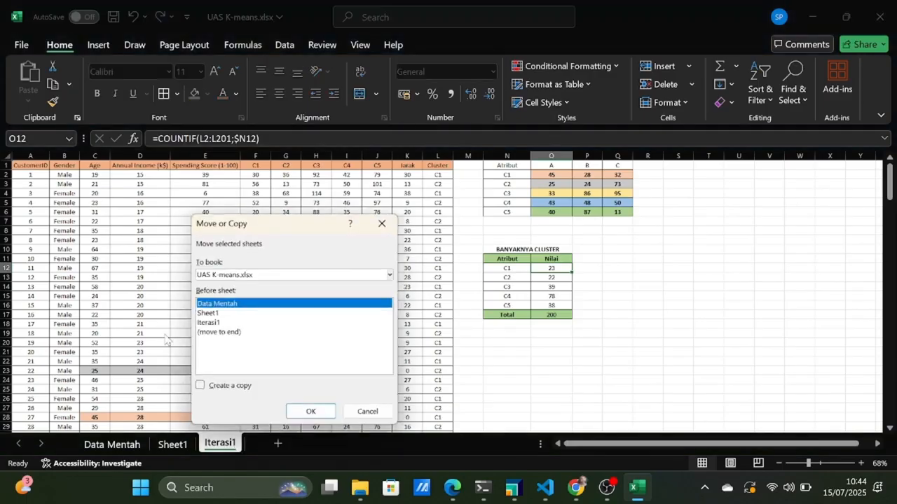
{"action": "left_click", "coordinate": [204, 334]}
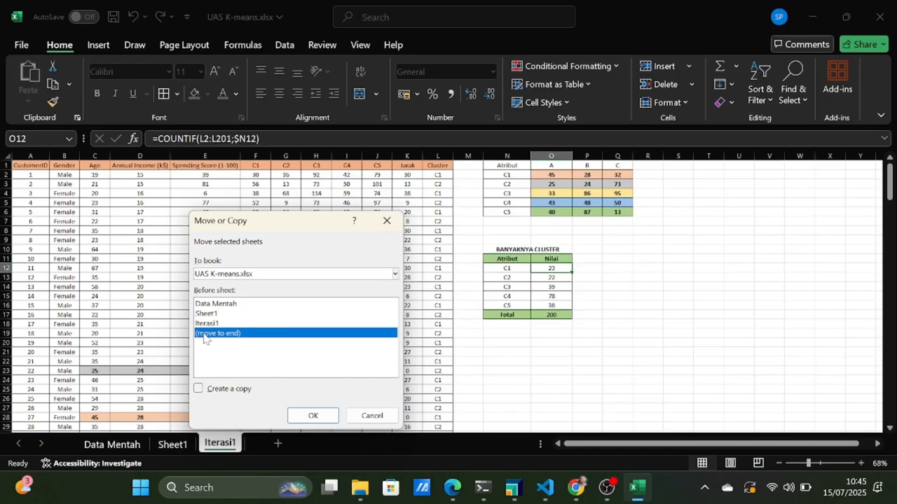
{"action": "left_click", "coordinate": [199, 389]}
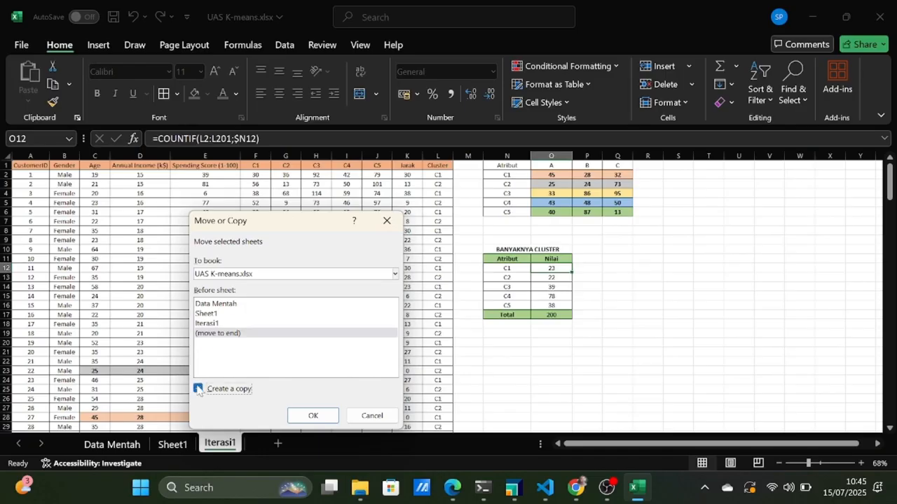
{"action": "left_click", "coordinate": [319, 416]}
Step: Rename the copied sheet to Iterasi2
{"action": "right_click", "coordinate": [277, 445]}
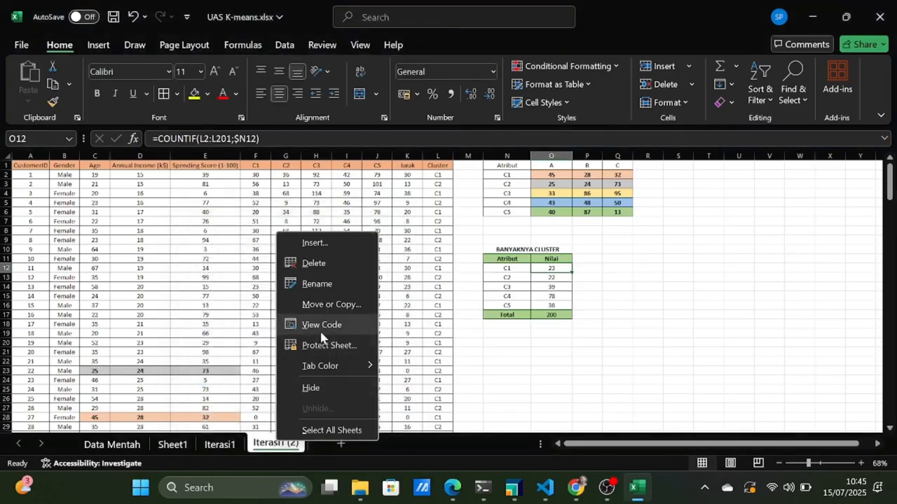
{"action": "left_click", "coordinate": [329, 283]}
{"action": "key", "text": "End"}
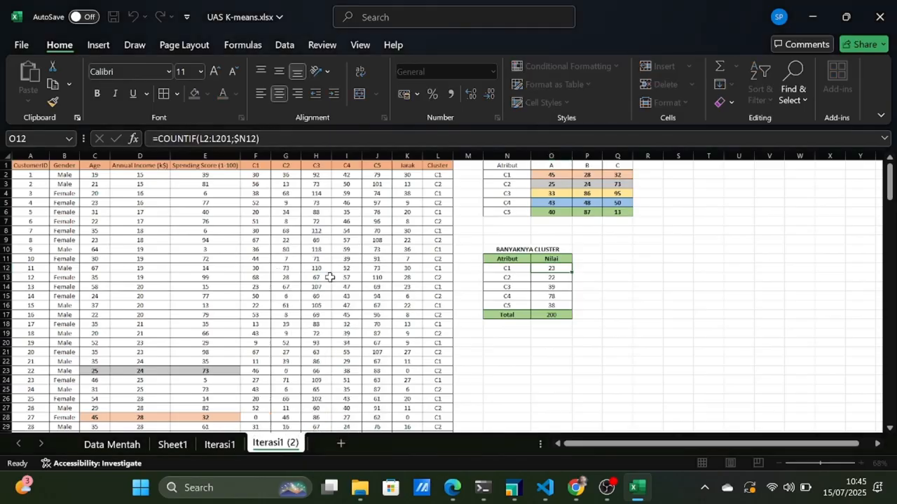
{"action": "key", "text": "BackSpace"}
{"action": "key", "text": "BackSpace"}
{"action": "key", "text": "BackSpace"}
{"action": "key", "text": "BackSpace"}
{"action": "key", "text": "BackSpace"}
{"action": "type", "text": "2"}
{"action": "key", "text": "Return"}
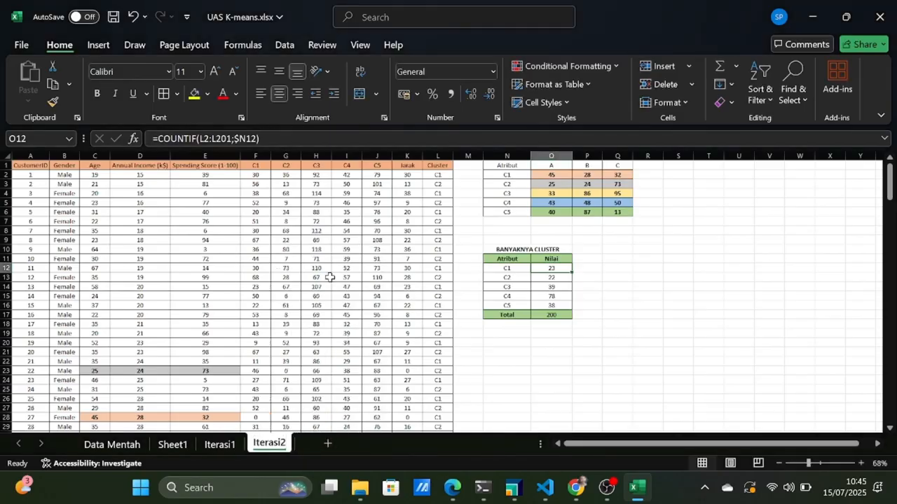
Step: Clear the centroid values for C1 to C5 in O2:Q6 on the Iterasi2 sheet
{"action": "left_click", "coordinate": [508, 296]}
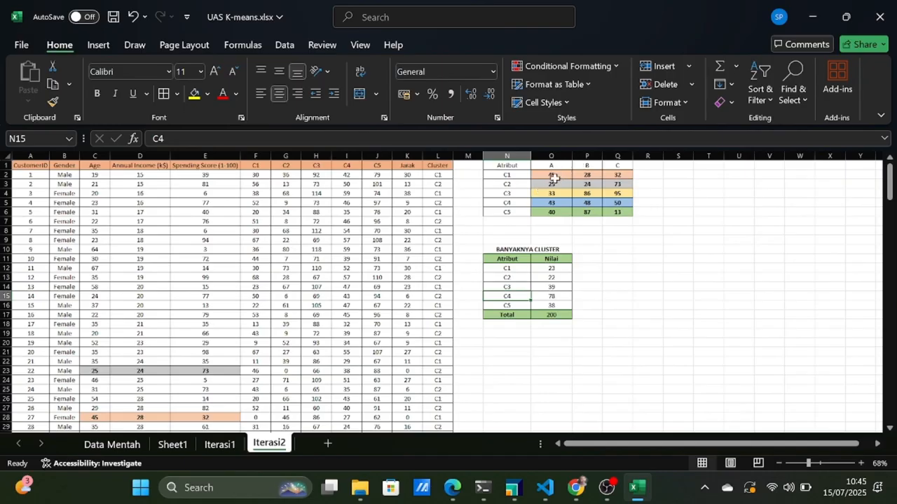
{"action": "left_click_drag", "start_coordinate": [553, 176], "coordinate": [609, 215]}
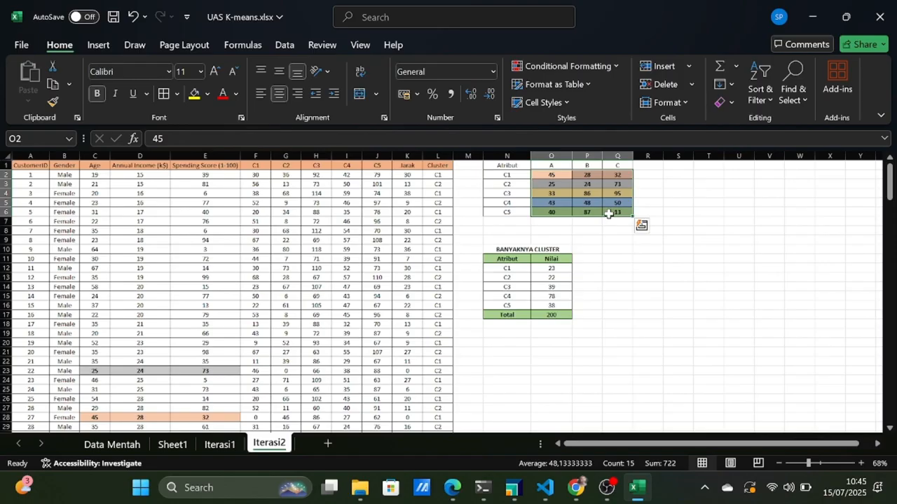
{"action": "key", "text": "BackSpace"}
{"action": "left_click", "coordinate": [681, 236]}
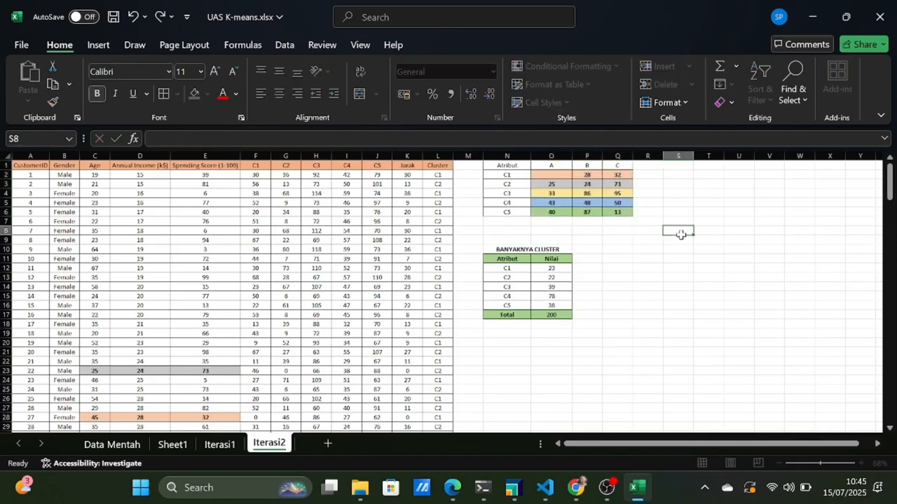
{"action": "left_click_drag", "start_coordinate": [552, 176], "coordinate": [626, 209]}
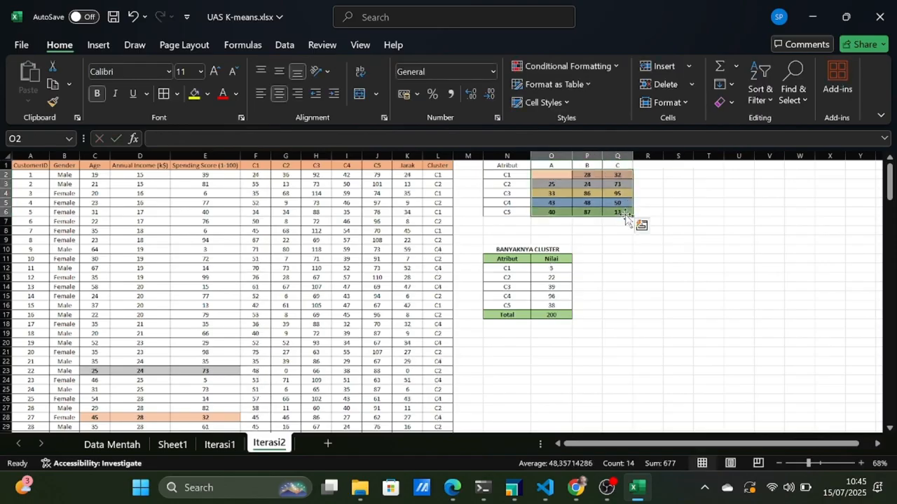
{"action": "key", "text": "Delete"}
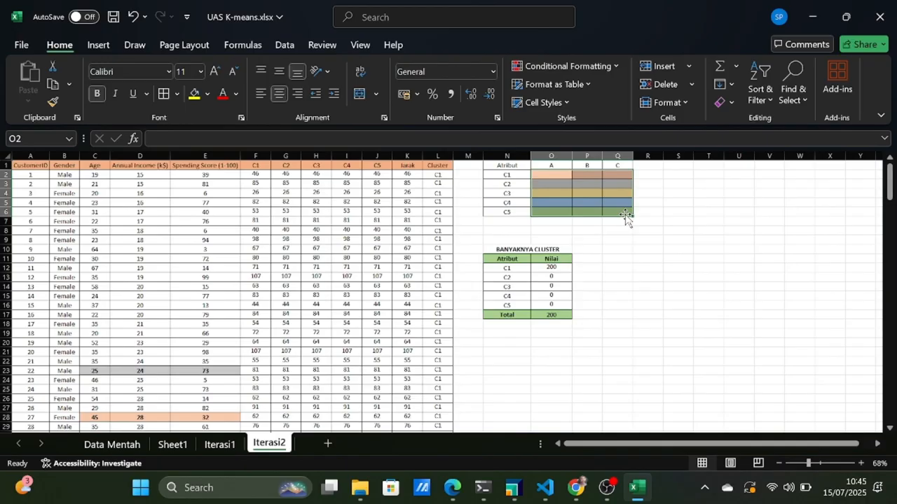
Step: Start an AVERAGEIF formula in Iterasi2 cell O2 with the locked Iterasi1 Cluster range $L$2:$L$201 as its range
{"action": "left_click", "coordinate": [547, 176]}
{"action": "type", "text": "="}
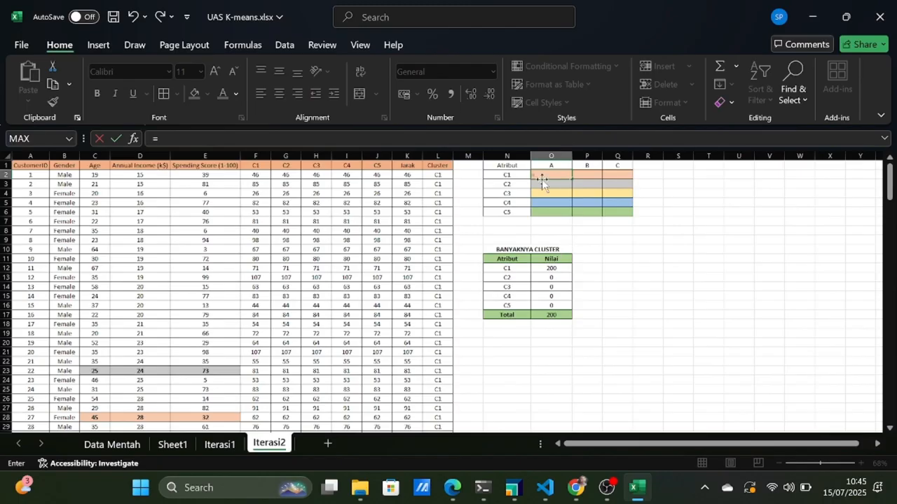
{"action": "type", "text": "AVE"}
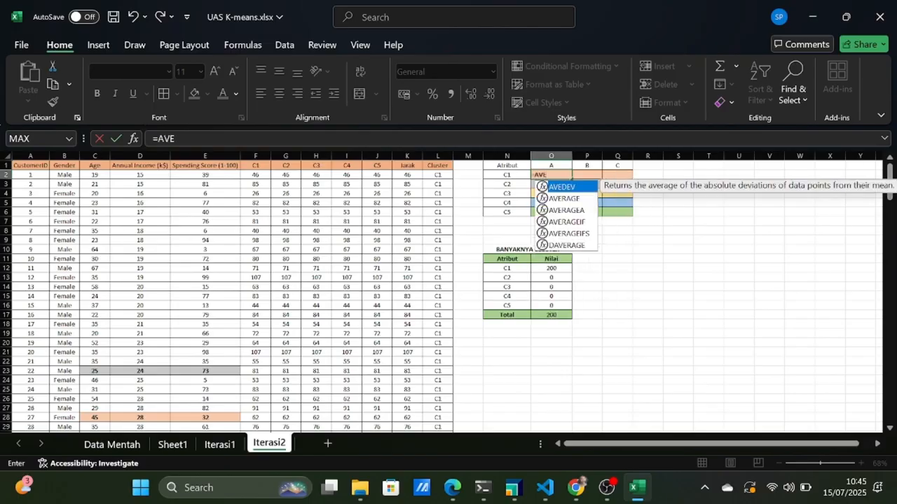
{"action": "key", "text": "Down"}
{"action": "key", "text": "Down"}
{"action": "key", "text": "Down"}
{"action": "key", "text": "Tab"}
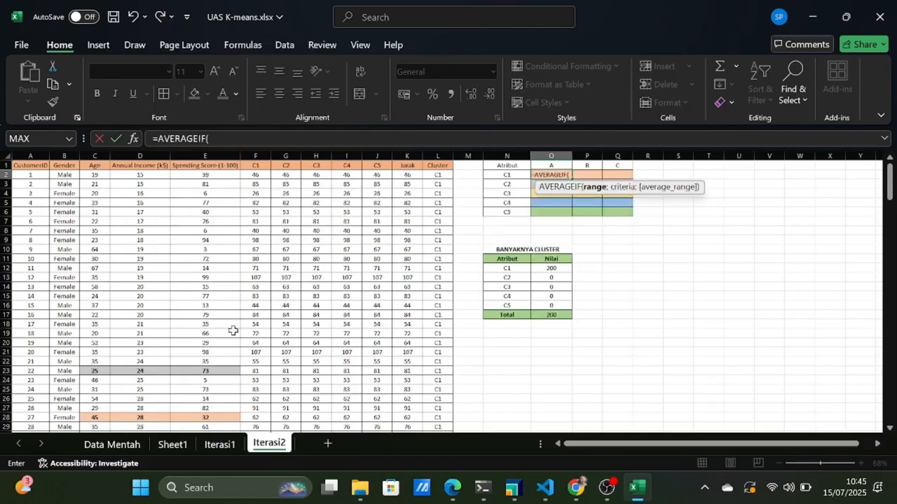
{"action": "left_click", "coordinate": [216, 445]}
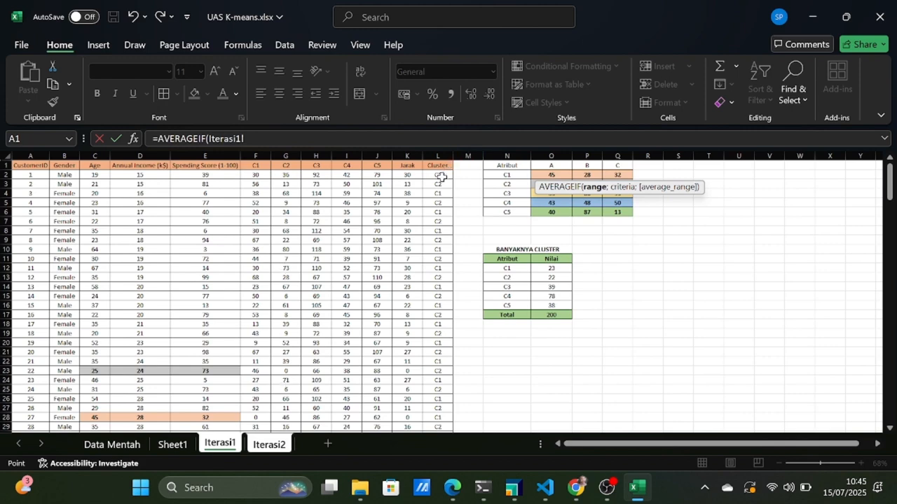
{"action": "left_click", "coordinate": [441, 175]}
{"action": "key", "text": "ctrl+shift+Down"}
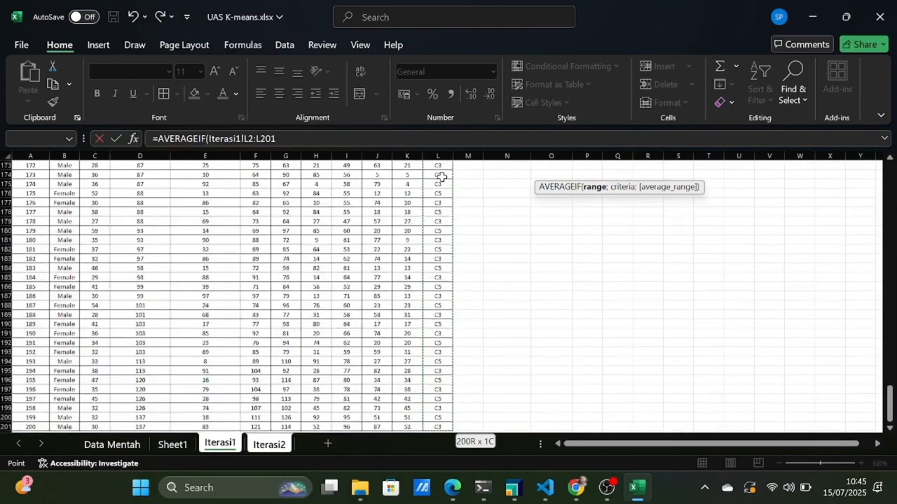
{"action": "key", "text": "F4"}
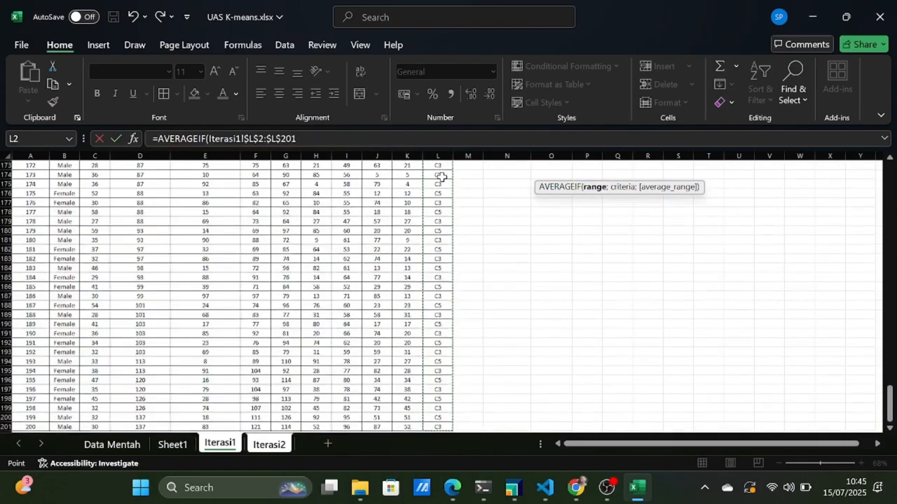
Step: Complete the AVERAGEIF formula in Iterasi2 cell O2 with criterion "C1" and the row-locked Iterasi1 Age range C$2:C$201 as the average range
{"action": "scroll", "coordinate": [441, 177], "scroll_direction": "up", "scroll_amount": 10}
{"action": "scroll", "coordinate": [442, 177], "scroll_direction": "up", "scroll_amount": 5}
{"action": "type", "text": ";\"C1"}
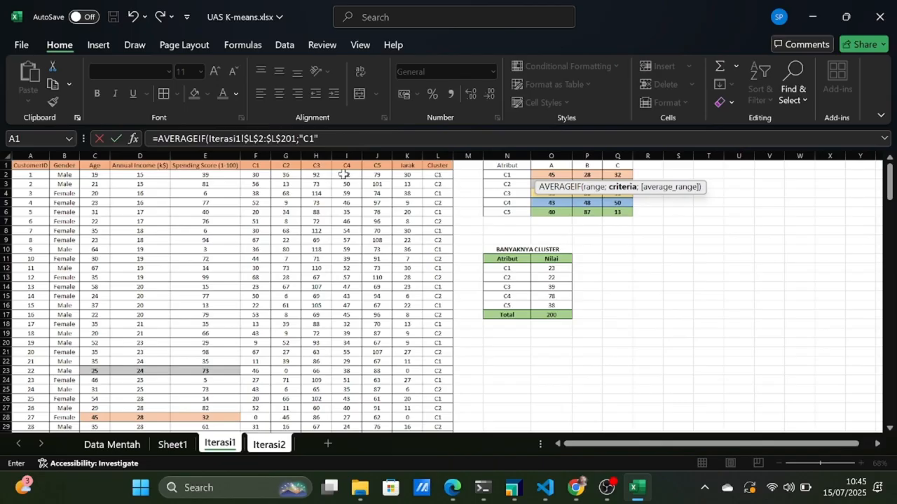
{"action": "type", "text": ";"}
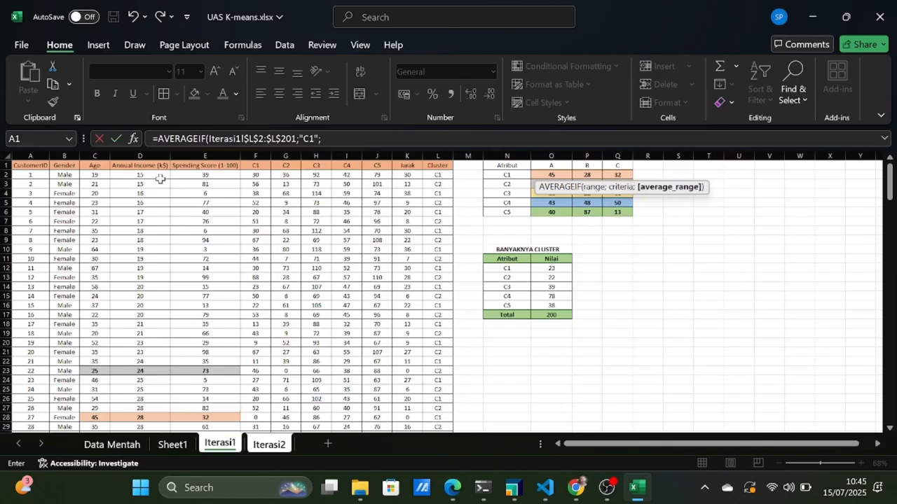
{"action": "left_click", "coordinate": [105, 174]}
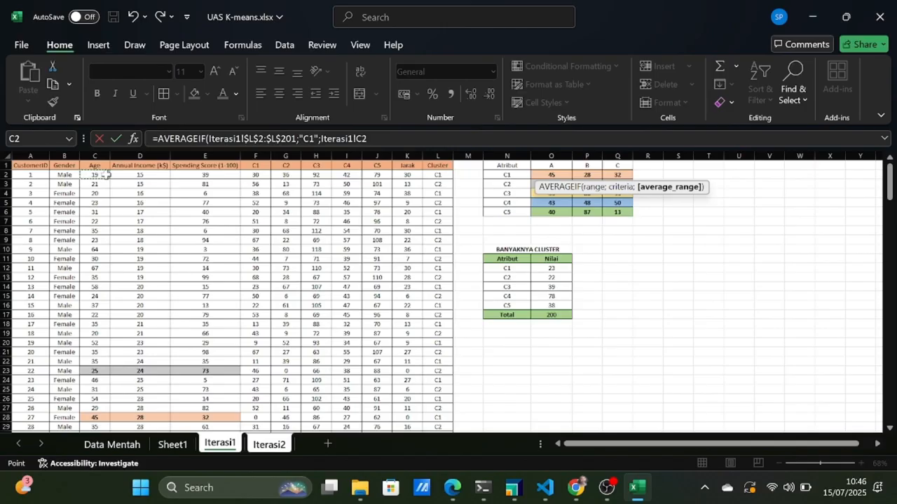
{"action": "key", "text": "ctrl+shift+Down"}
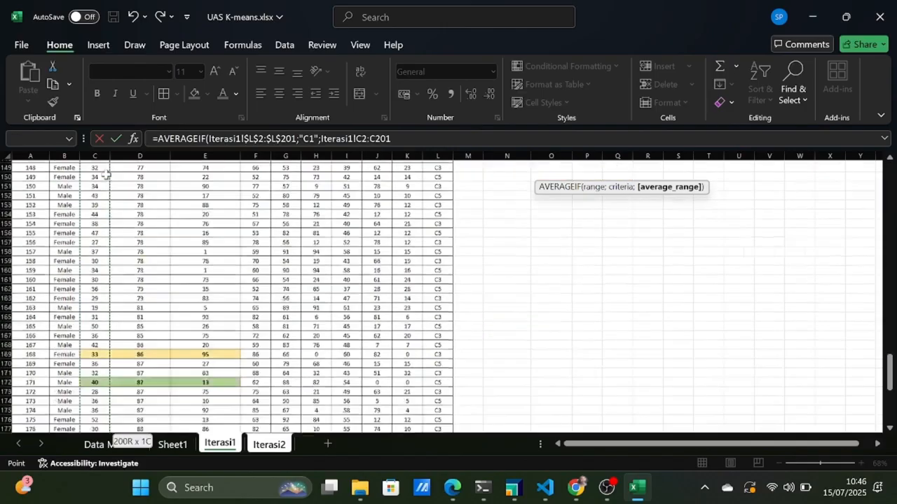
{"action": "key", "text": "F4"}
{"action": "key", "text": "F4"}
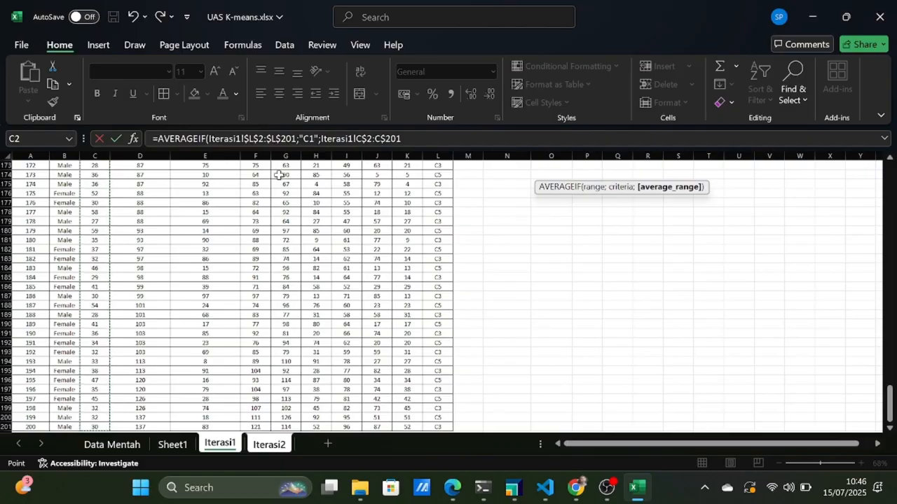
{"action": "scroll", "coordinate": [282, 174], "scroll_direction": "up", "scroll_amount": 20}
{"action": "key", "text": "Return"}
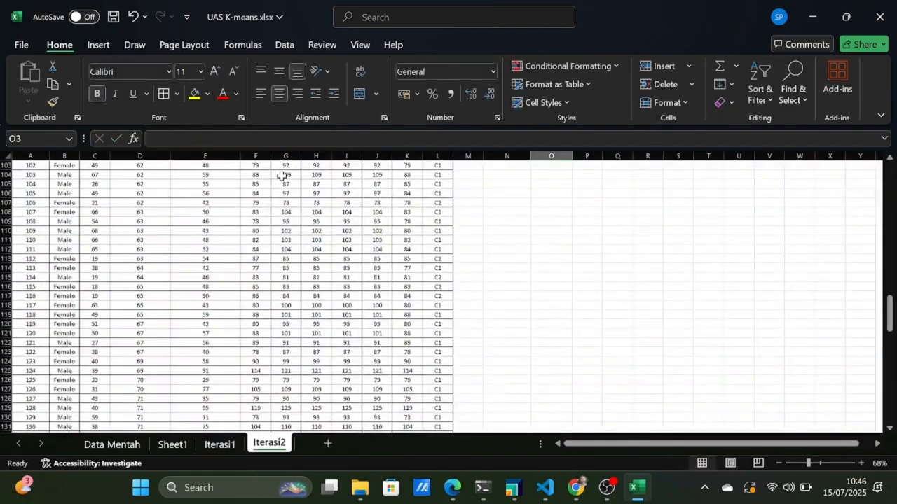
Step: Fill the AVERAGEIF formula from O2 down to O6 on the Iterasi2 sheet
{"action": "scroll", "coordinate": [446, 310], "scroll_direction": "up", "scroll_amount": 20}
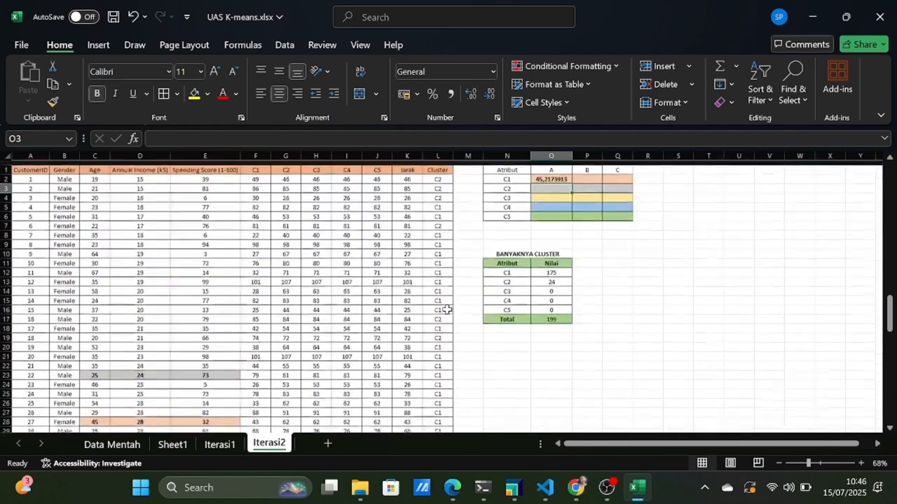
{"action": "left_click", "coordinate": [563, 175]}
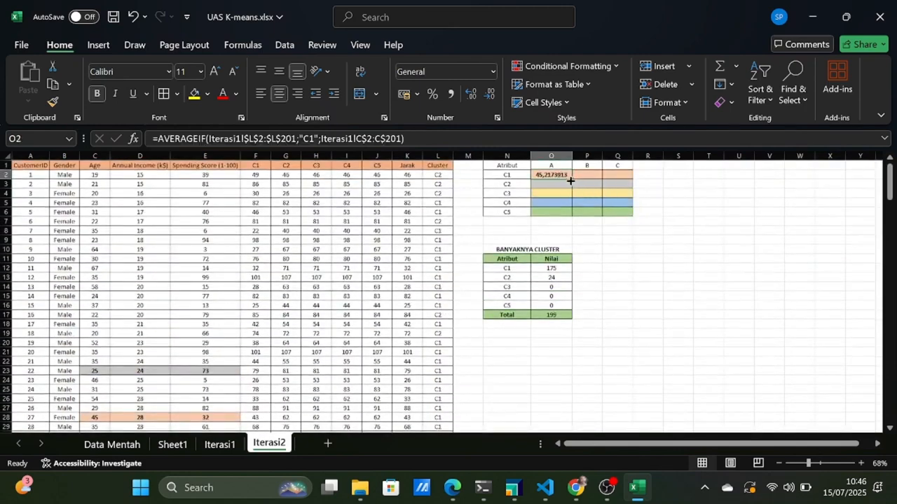
{"action": "left_click_drag", "start_coordinate": [570, 181], "coordinate": [579, 220]}
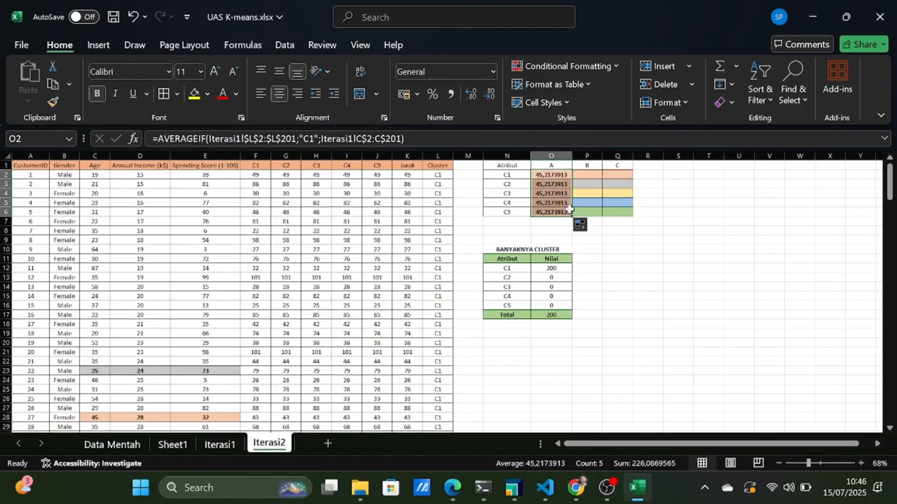
Step: Change the AVERAGEIF criterion to "C2" in cell O3 and to "C3" in cell O4
{"action": "left_click", "coordinate": [554, 184]}
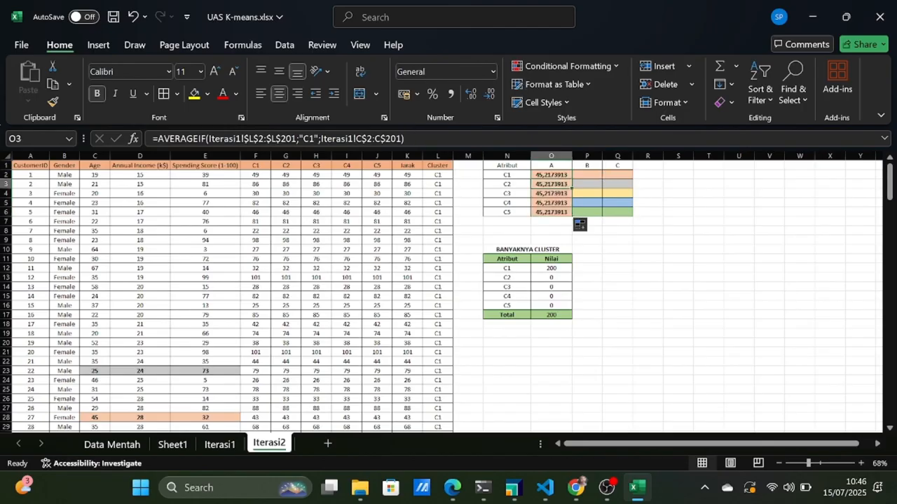
{"action": "left_click", "coordinate": [314, 139]}
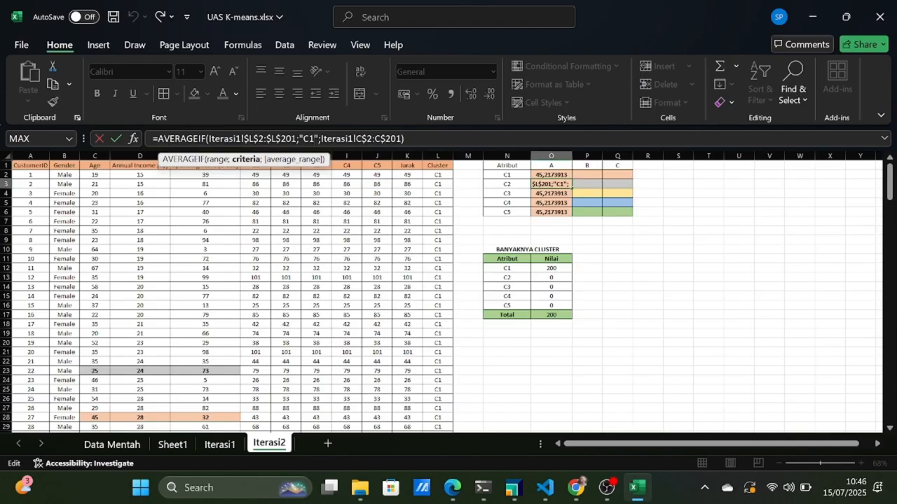
{"action": "key", "text": "BackSpace"}
{"action": "type", "text": "2"}
{"action": "key", "text": "Return"}
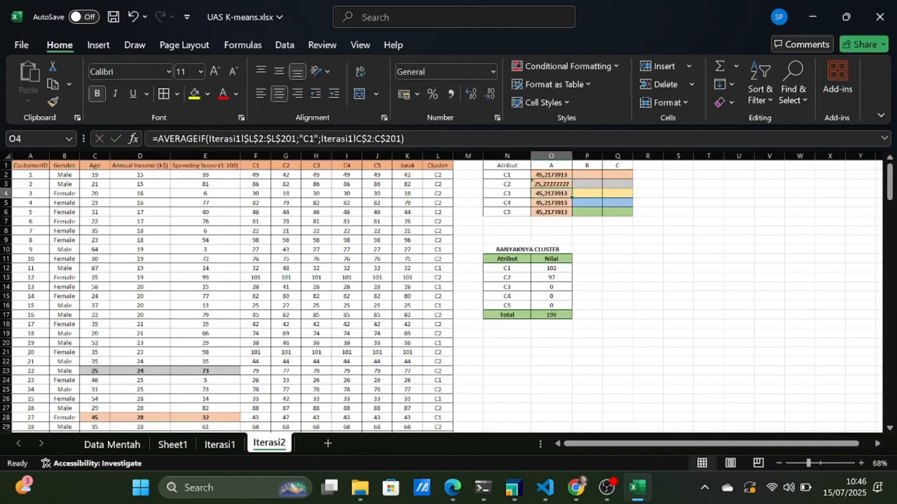
{"action": "left_click", "coordinate": [314, 139]}
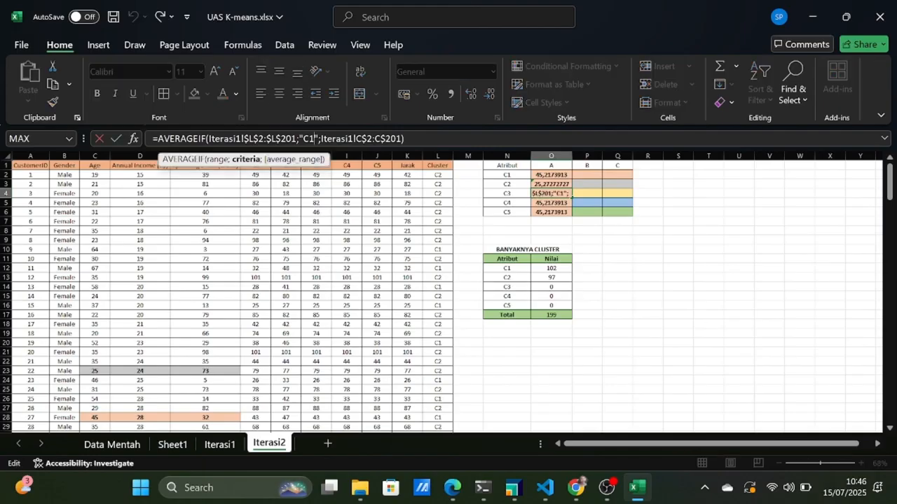
{"action": "key", "text": "BackSpace"}
{"action": "type", "text": "3"}
{"action": "key", "text": "Return"}
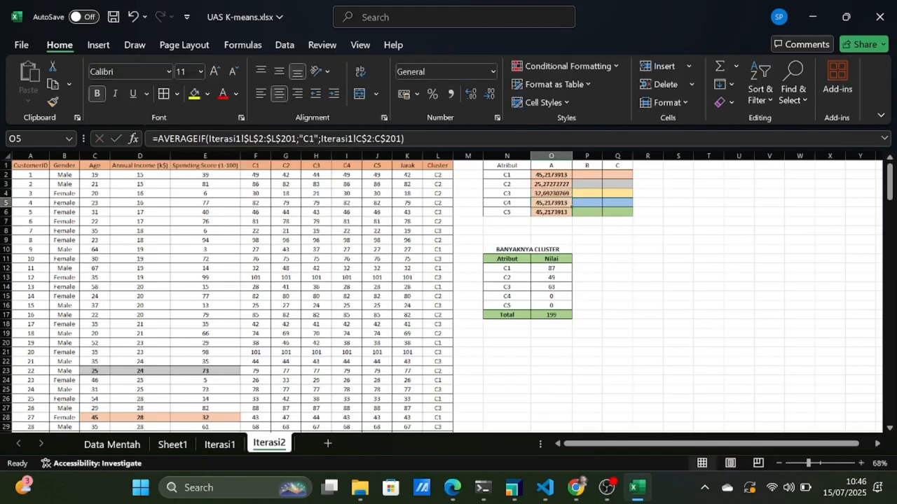
Step: Change the AVERAGEIF criterion to "C4" in cell O5 and to "C5" in cell O6
{"action": "left_click", "coordinate": [314, 139]}
{"action": "key", "text": "BackSpace"}
{"action": "type", "text": "4"}
{"action": "key", "text": "Return"}
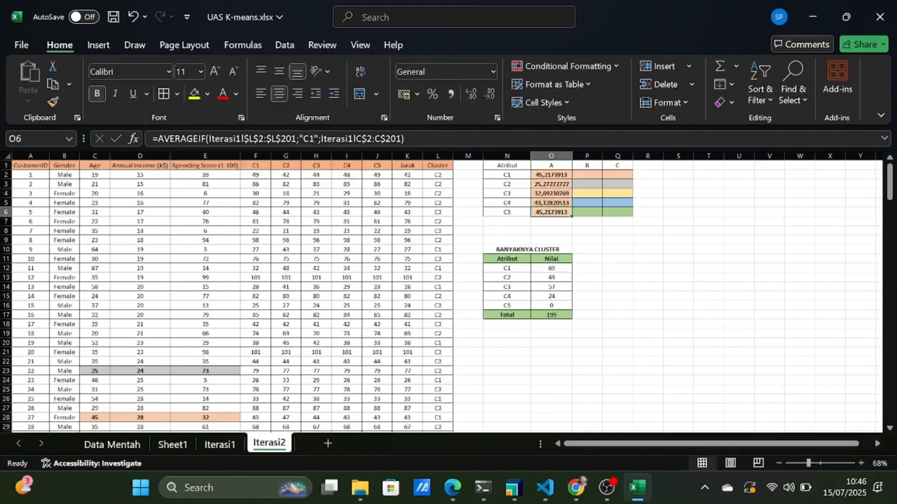
{"action": "left_click", "coordinate": [314, 138]}
{"action": "key", "text": "BackSpace"}
{"action": "type", "text": "5"}
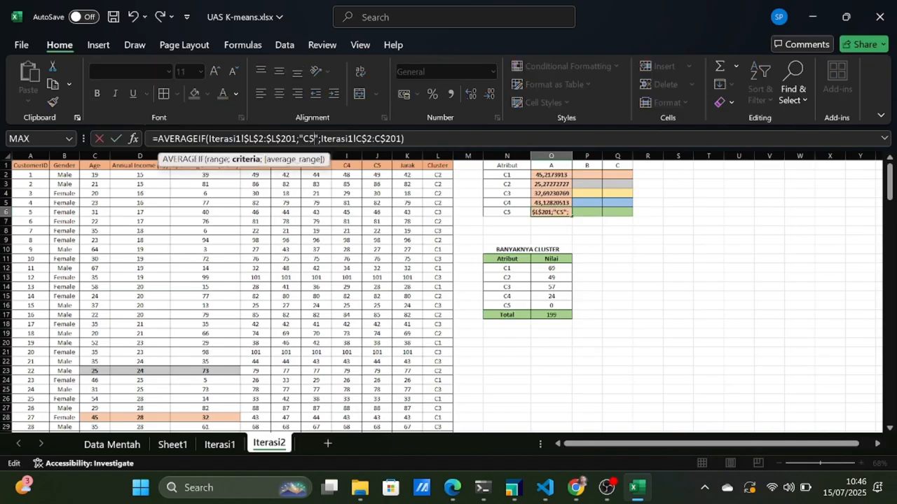
{"action": "key", "text": "Return"}
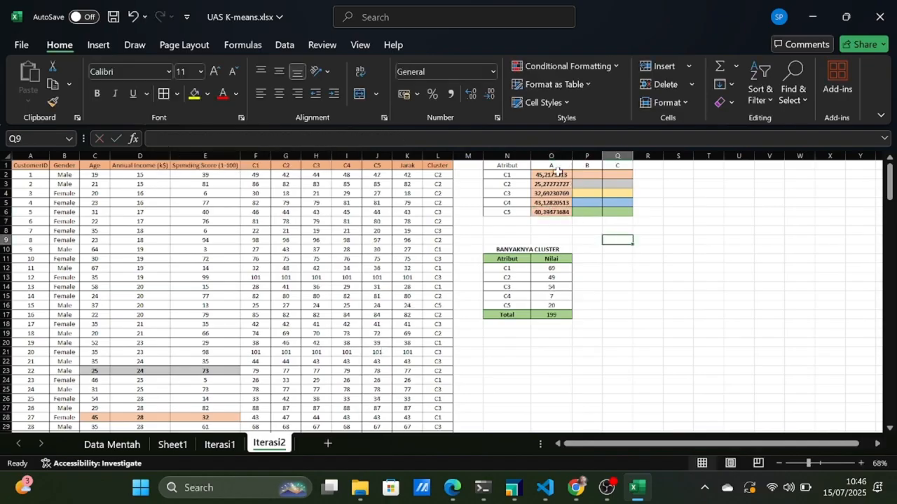
Step: Fill the centroid formulas in O2:O6 across columns P and Q to complete O2:Q6
{"action": "left_click", "coordinate": [558, 172]}
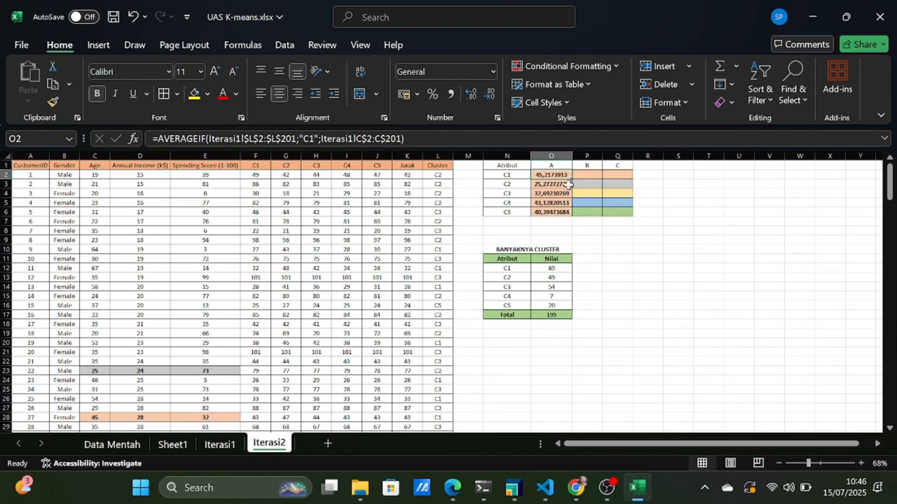
{"action": "left_click_drag", "start_coordinate": [565, 213], "coordinate": [631, 215]}
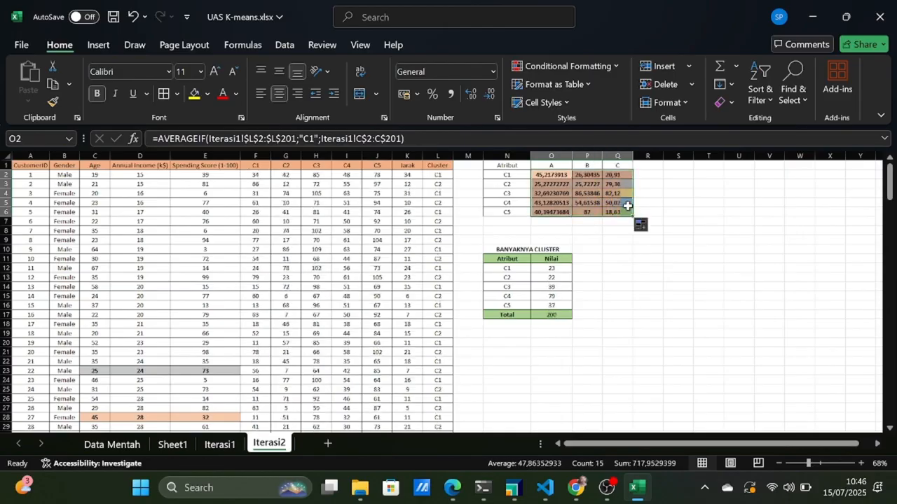
{"action": "left_click", "coordinate": [597, 177]}
{"action": "left_click", "coordinate": [573, 278]}
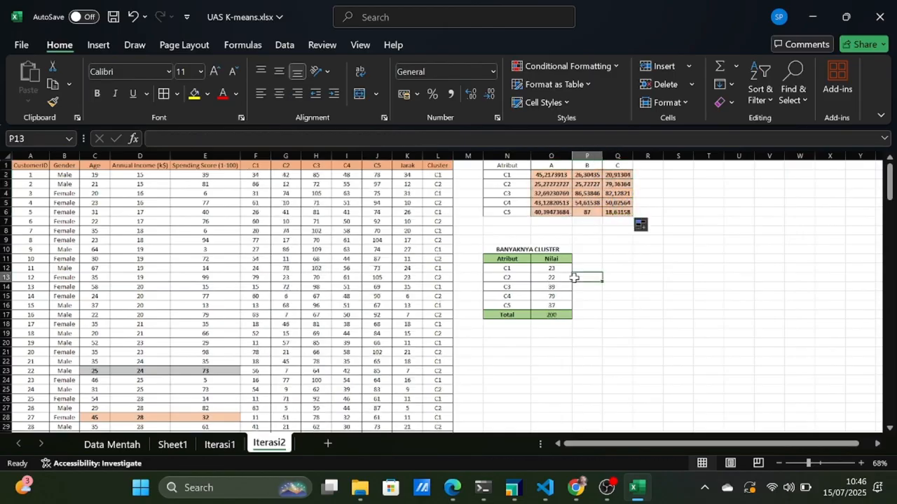
Step: Format the centroid values in O2:Q6 to display as whole numbers with no decimal places
{"action": "scroll", "coordinate": [574, 274], "scroll_direction": "down", "scroll_amount": 1}
{"action": "scroll", "coordinate": [574, 274], "scroll_direction": "up", "scroll_amount": 1}
{"action": "left_click_drag", "start_coordinate": [553, 175], "coordinate": [610, 213]}
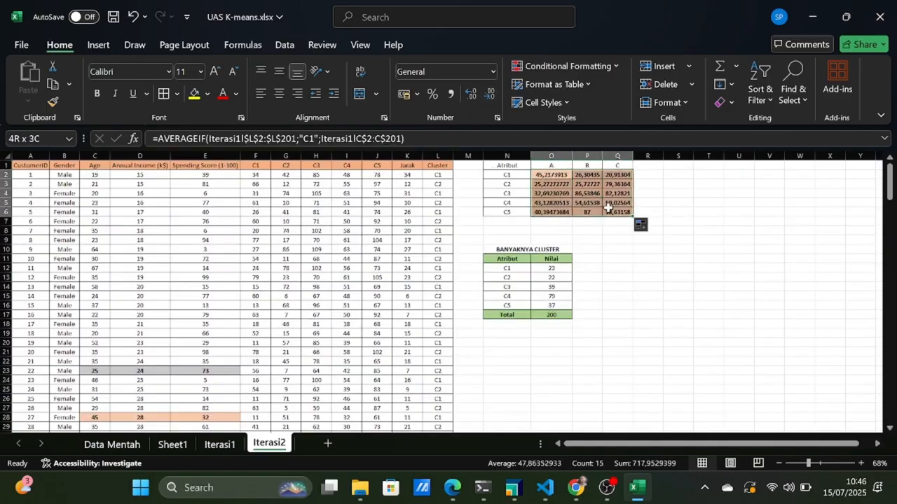
{"action": "left_click", "coordinate": [489, 93]}
{"action": "left_click", "coordinate": [489, 94]}
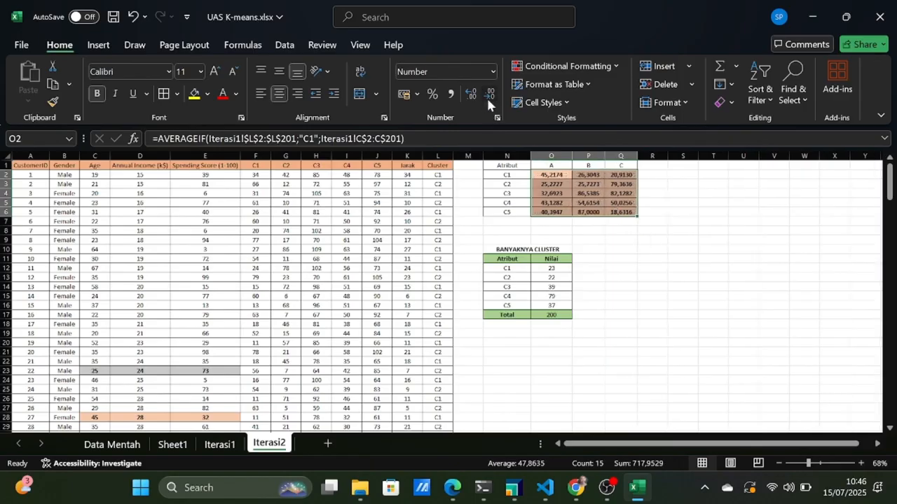
{"action": "left_click", "coordinate": [489, 94]}
{"action": "left_click", "coordinate": [489, 94]}
{"action": "left_click", "coordinate": [489, 94]}
{"action": "left_click", "coordinate": [489, 94]}
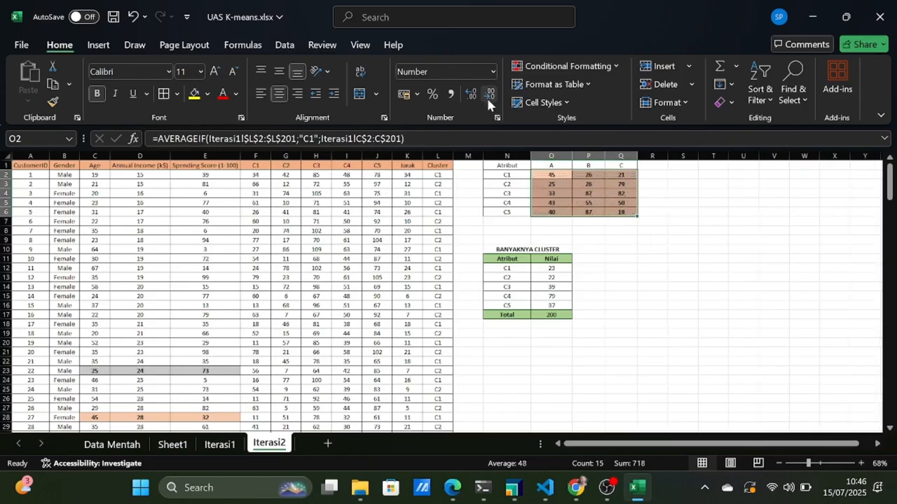
Step: Examine the cluster counts and total in the BANYAKNYA CLUSTER table on the Iterasi2 sheet
{"action": "scroll", "coordinate": [633, 273], "scroll_direction": "down", "scroll_amount": 1}
{"action": "left_click", "coordinate": [624, 268]}
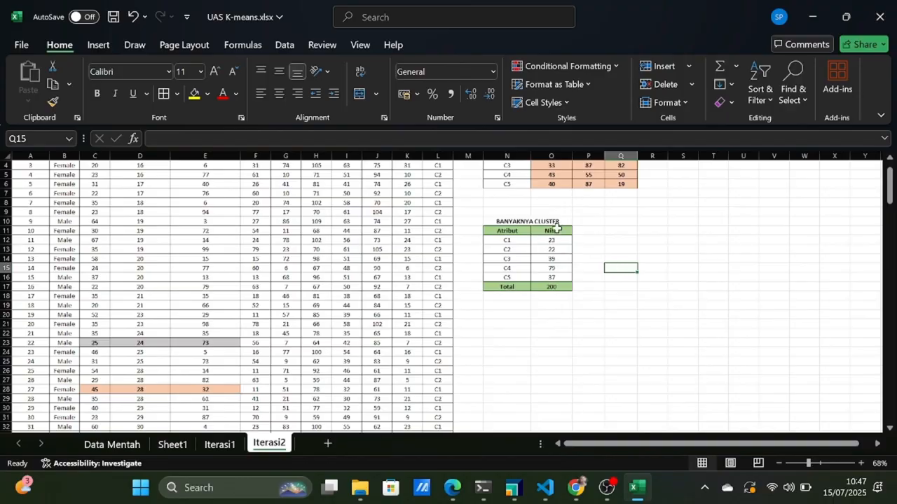
{"action": "left_click_drag", "start_coordinate": [553, 242], "coordinate": [557, 287]}
{"action": "scroll", "coordinate": [557, 286], "scroll_direction": "up", "scroll_amount": 6, "text": "ctrl"}
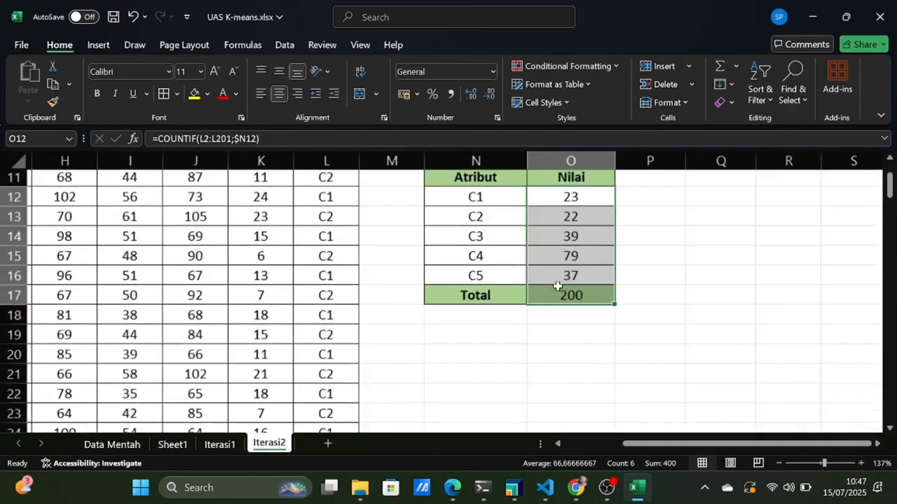
{"action": "left_click", "coordinate": [689, 284]}
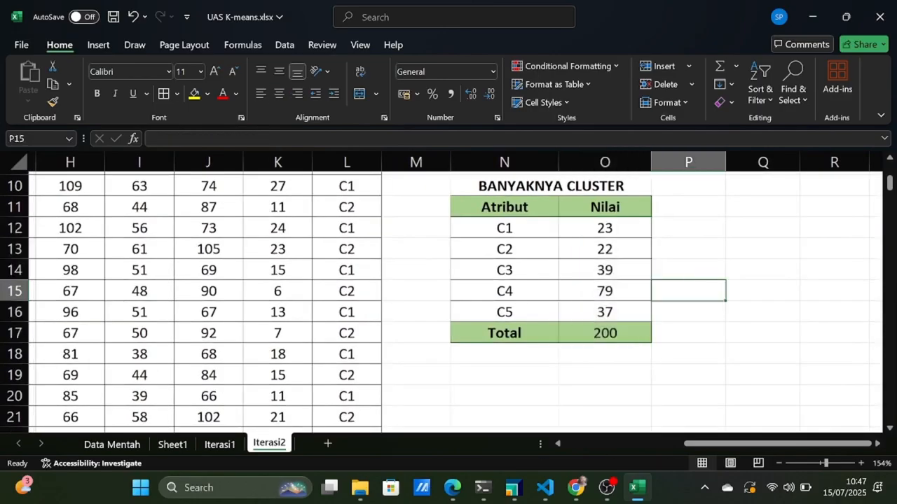
{"action": "scroll", "coordinate": [475, 318], "scroll_direction": "up", "scroll_amount": 1}
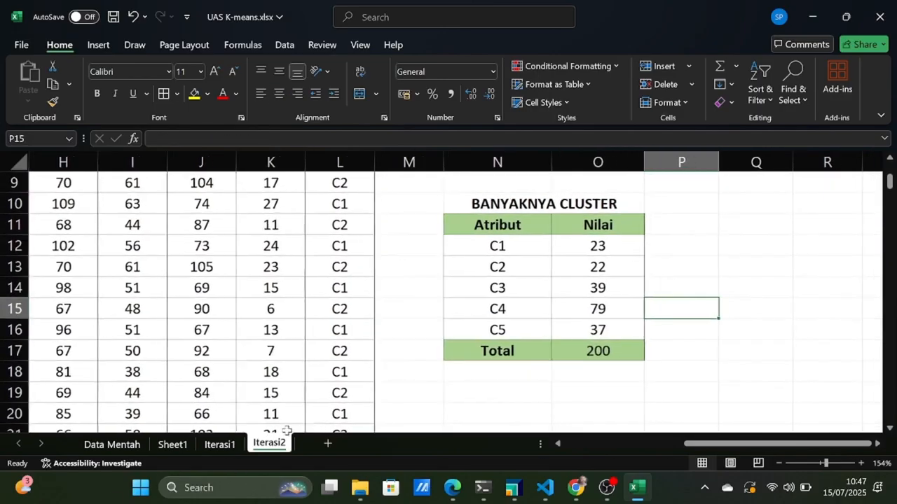
Step: Compare the BANYAKNYA CLUSTER counts for C1 to C5 between the Iterasi1 and Iterasi2 sheets
{"action": "left_click", "coordinate": [234, 445]}
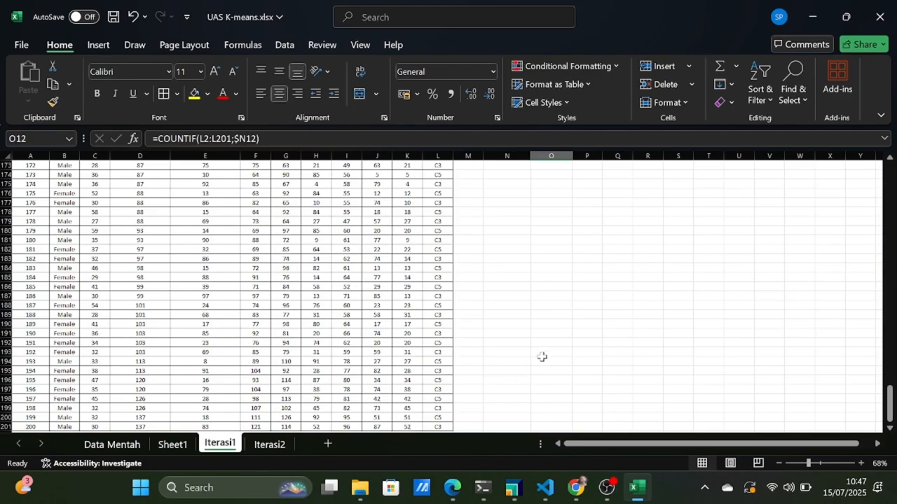
{"action": "scroll", "coordinate": [540, 357], "scroll_direction": "up", "scroll_amount": 20}
{"action": "scroll", "coordinate": [541, 357], "scroll_direction": "up", "scroll_amount": 20}
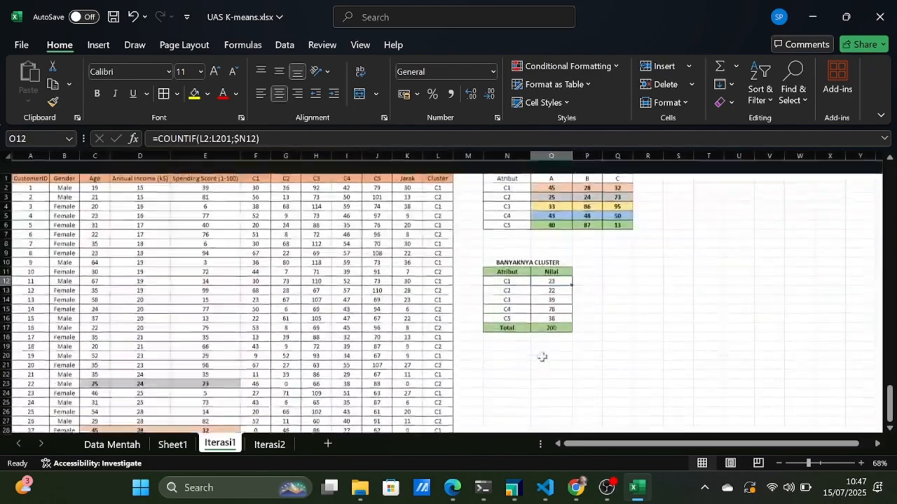
{"action": "scroll", "coordinate": [542, 357], "scroll_direction": "up", "scroll_amount": 7, "text": "ctrl"}
{"action": "scroll", "coordinate": [542, 356], "scroll_direction": "up", "scroll_amount": 1}
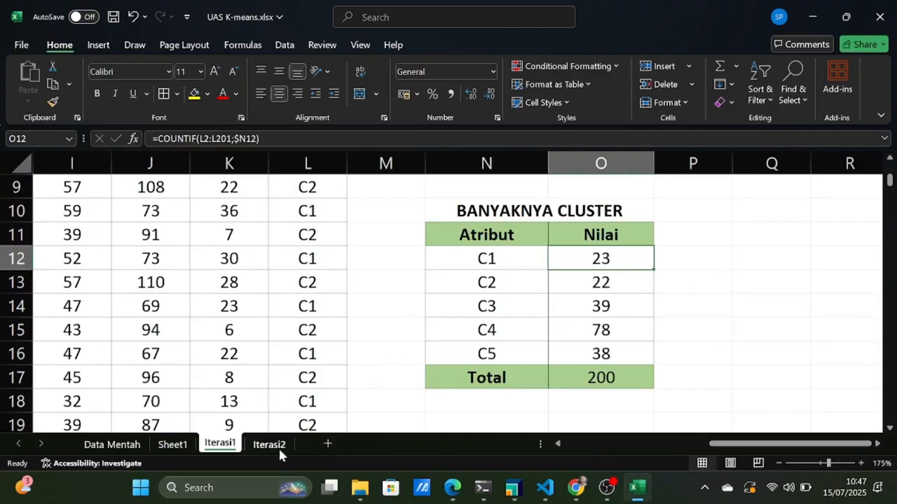
{"action": "left_click", "coordinate": [278, 446]}
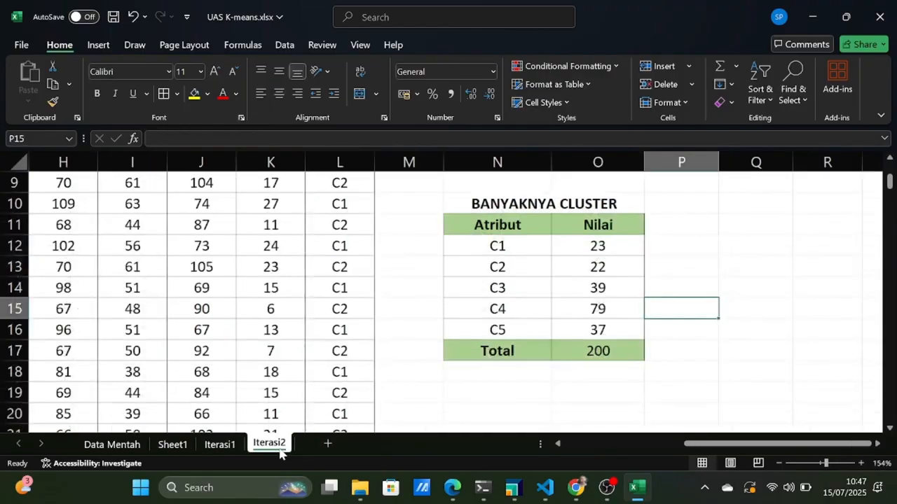
{"action": "left_click", "coordinate": [232, 452]}
{"action": "left_click", "coordinate": [260, 446]}
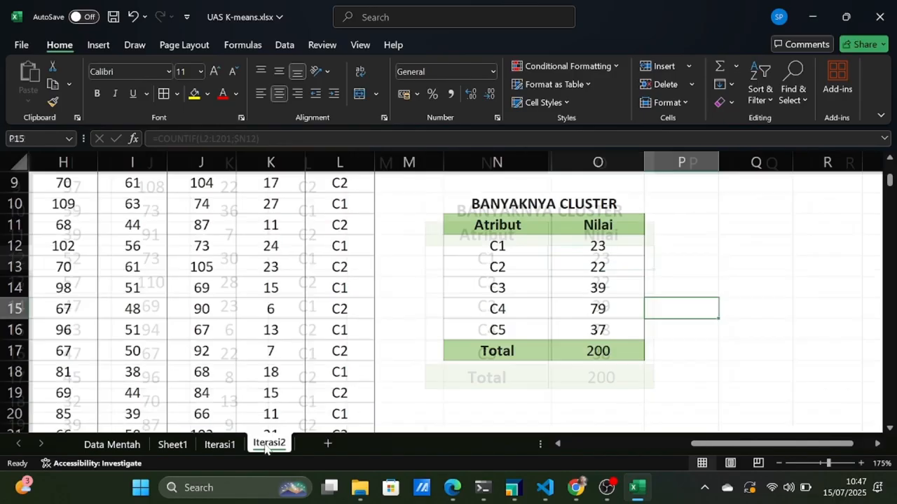
{"action": "left_click", "coordinate": [233, 443]}
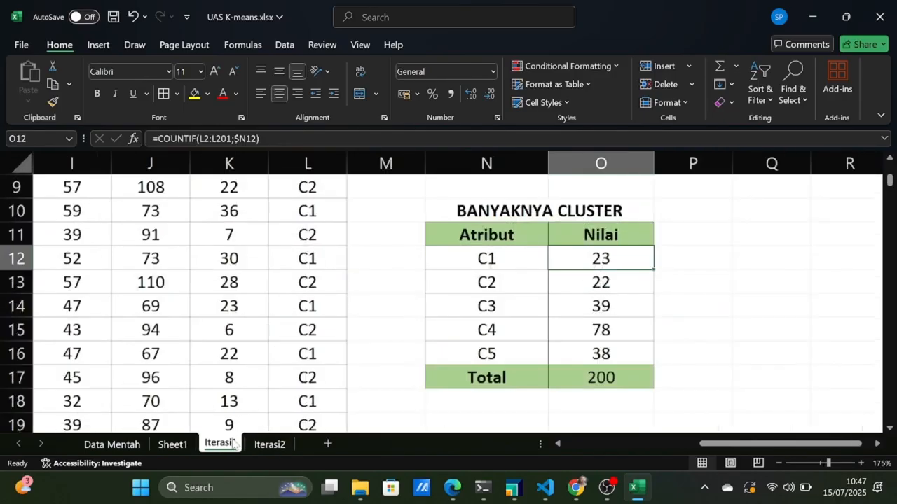
{"action": "left_click", "coordinate": [271, 444]}
{"action": "left_click", "coordinate": [209, 447]}
{"action": "left_click", "coordinate": [266, 447]}
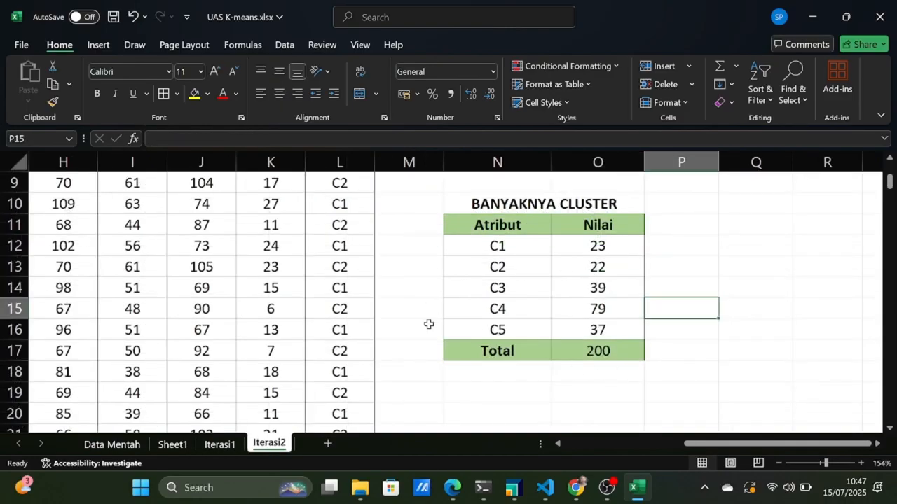
{"action": "left_click", "coordinate": [230, 446]}
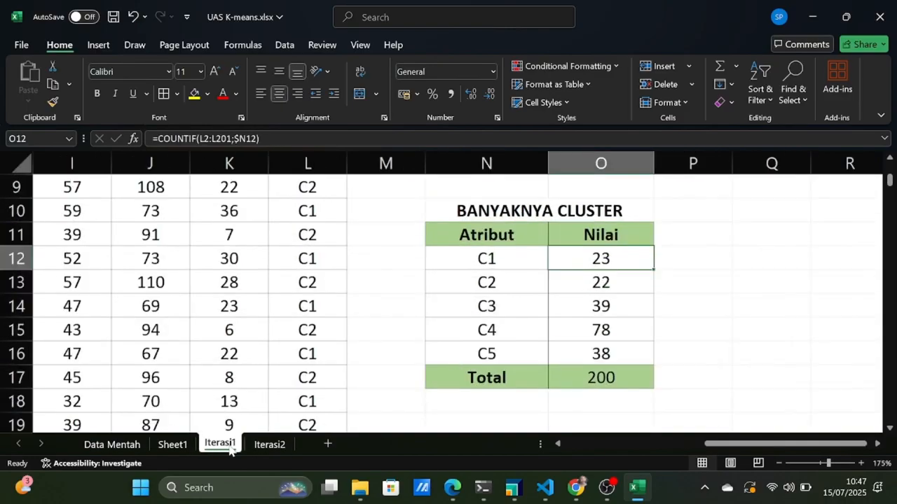
Step: Recheck the cluster counts on the Iterasi2 sheet against those on Iterasi1
{"action": "left_click", "coordinate": [284, 445]}
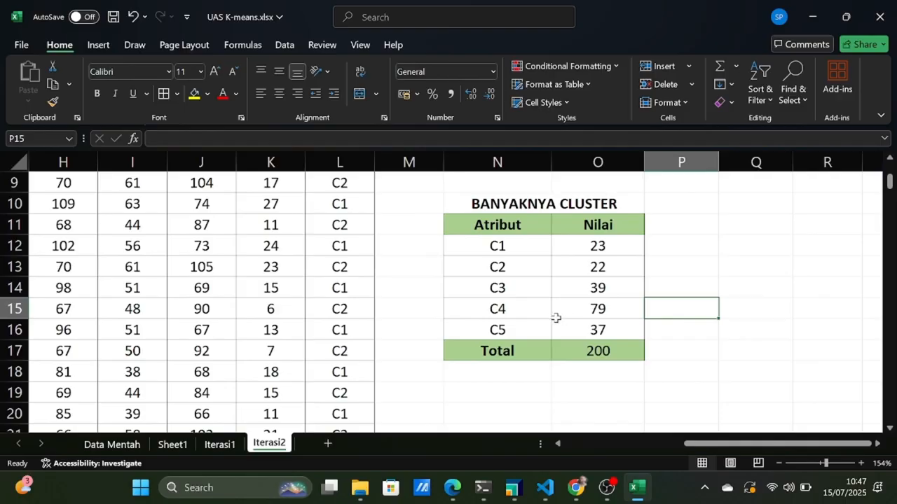
{"action": "left_click", "coordinate": [225, 445]}
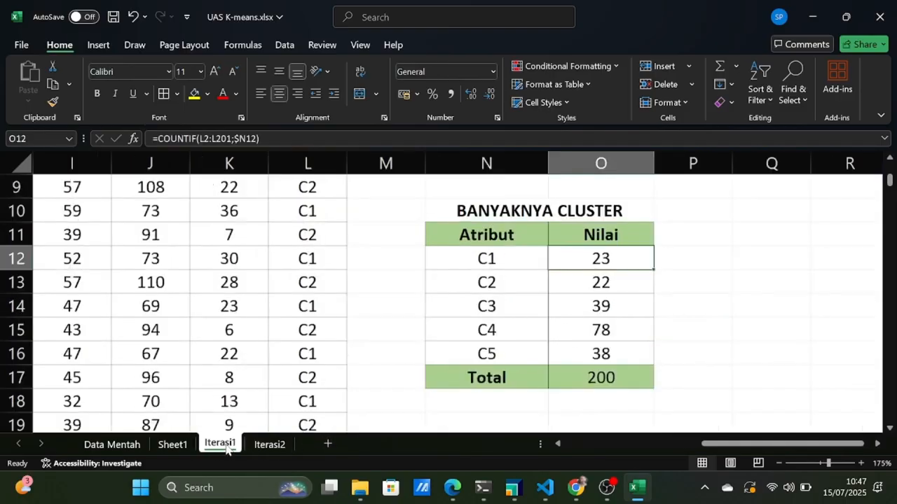
{"action": "left_click", "coordinate": [268, 446]}
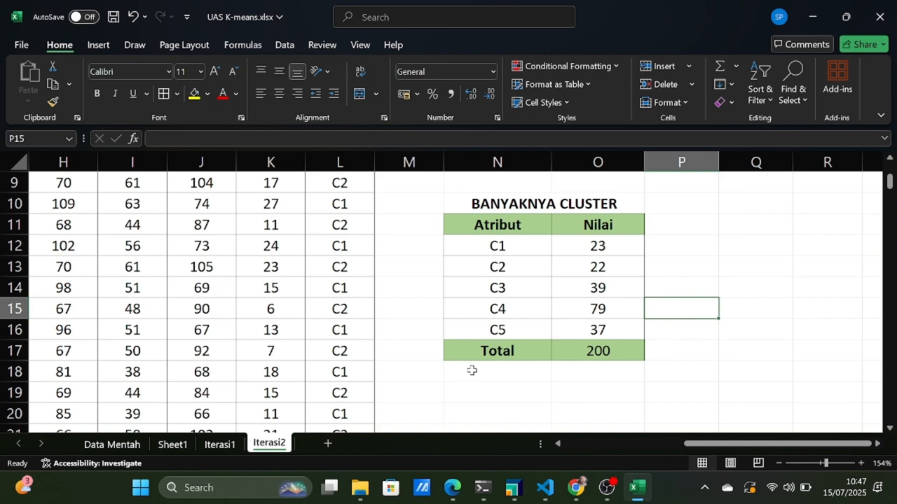
Step: Create a copy of the Iterasi2 sheet at the end of the workbook
{"action": "right_click", "coordinate": [283, 444]}
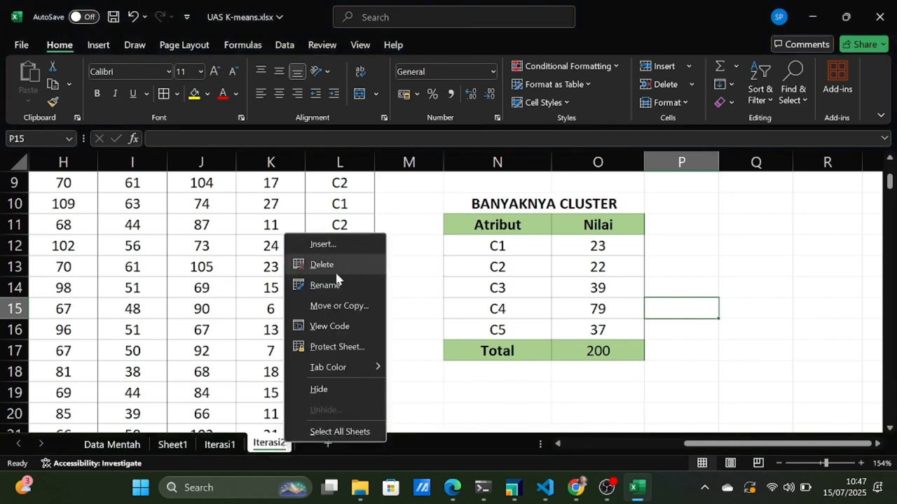
{"action": "left_click", "coordinate": [332, 304]}
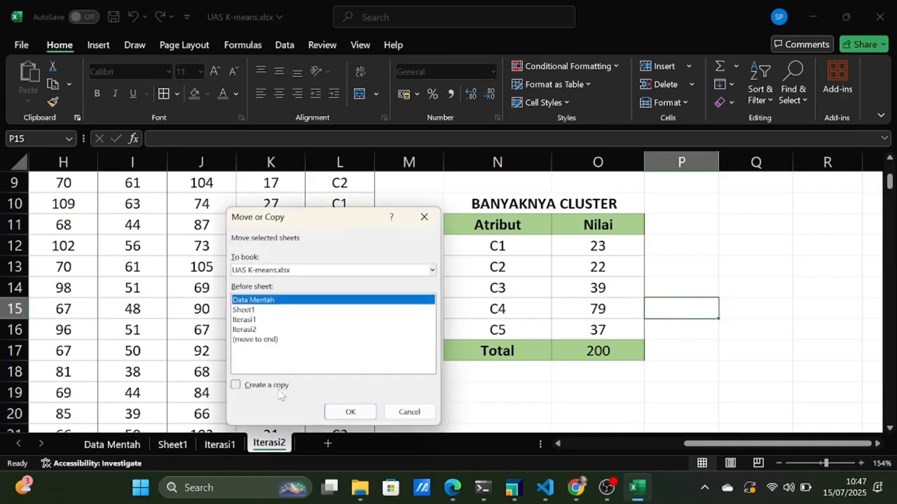
{"action": "left_click", "coordinate": [258, 340]}
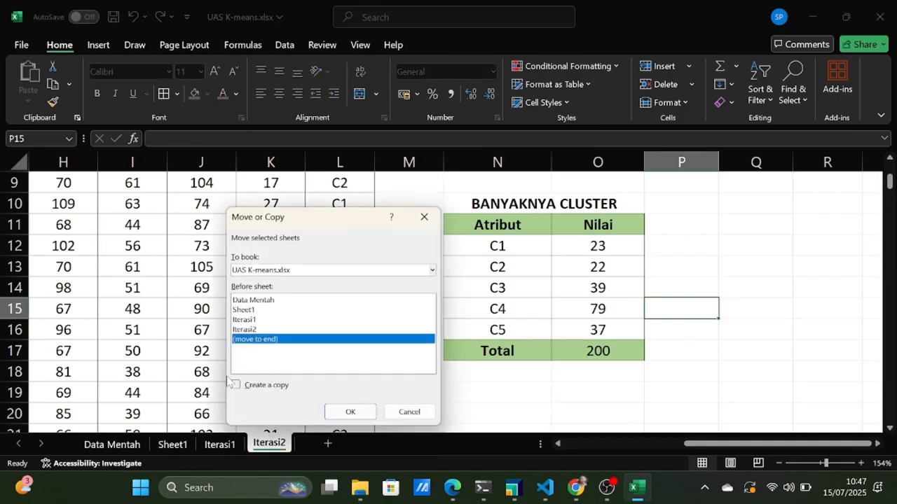
{"action": "left_click", "coordinate": [235, 385]}
{"action": "left_click", "coordinate": [348, 414]}
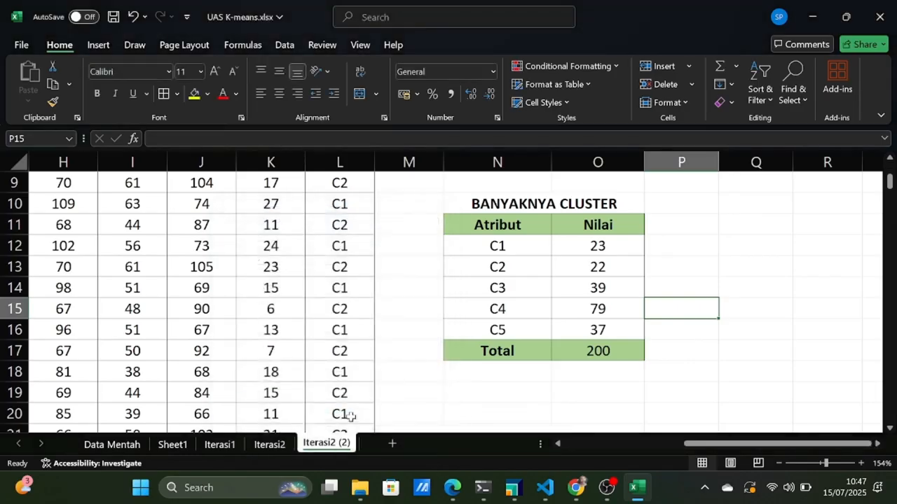
Step: Rename the copied sheet as Iterasi3
{"action": "double_click", "coordinate": [326, 443]}
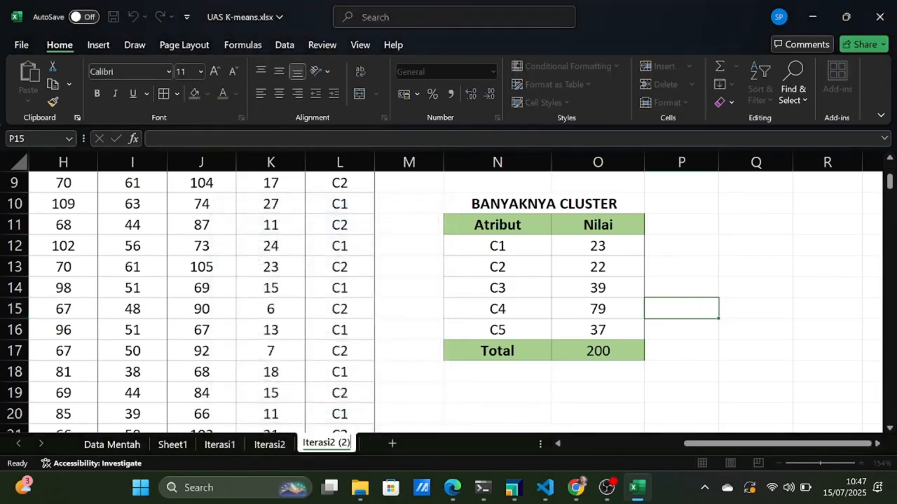
{"action": "key", "text": "BackSpace"}
{"action": "key", "text": "BackSpace"}
{"action": "key", "text": "BackSpace"}
{"action": "key", "text": "BackSpace"}
{"action": "key", "text": "BackSpace"}
{"action": "type", "text": "3"}
{"action": "key", "text": "Return"}
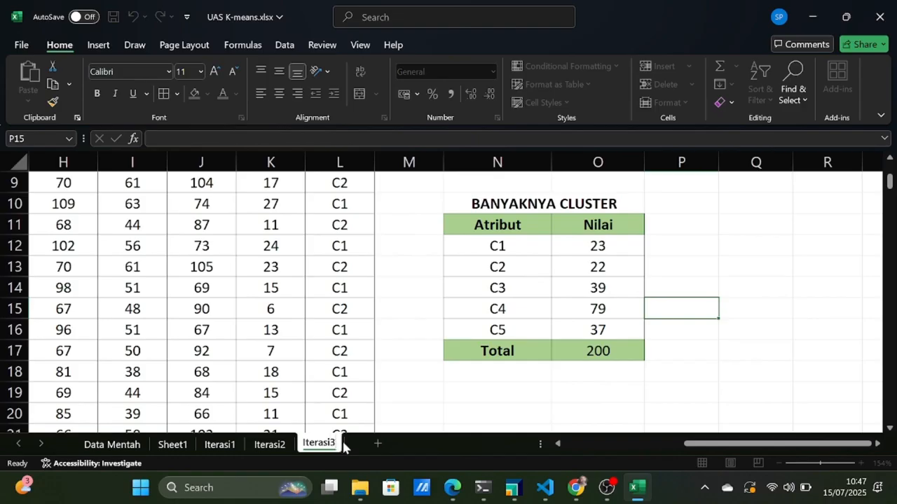
Step: Change both sheet references in the O2 centroid formula to Iterasi2, giving =AVERAGEIF(Iterasi2!$L$2:$L$201;"C1";Iterasi2!C$2:C$201)
{"action": "scroll", "coordinate": [511, 411], "scroll_direction": "up", "scroll_amount": 3}
{"action": "scroll", "coordinate": [511, 411], "scroll_direction": "down", "scroll_amount": 5, "text": "ctrl"}
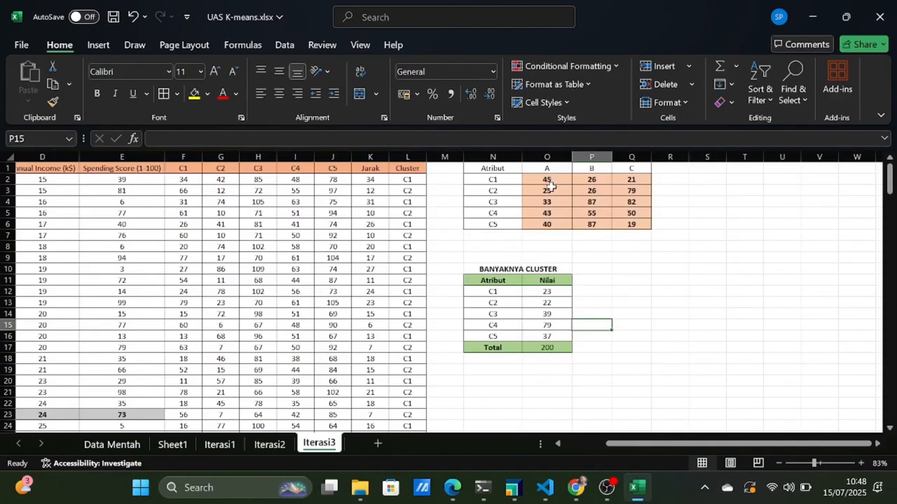
{"action": "left_click", "coordinate": [585, 216]}
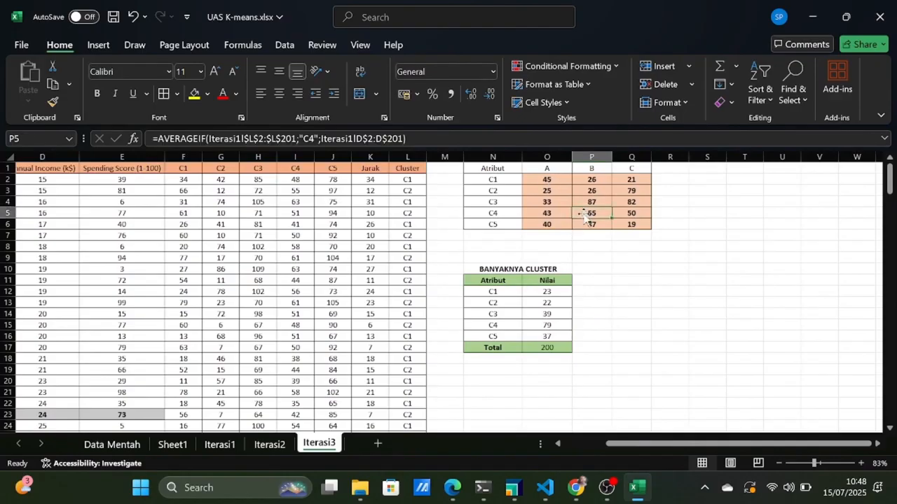
{"action": "left_click", "coordinate": [561, 181]}
{"action": "left_click", "coordinate": [417, 139]}
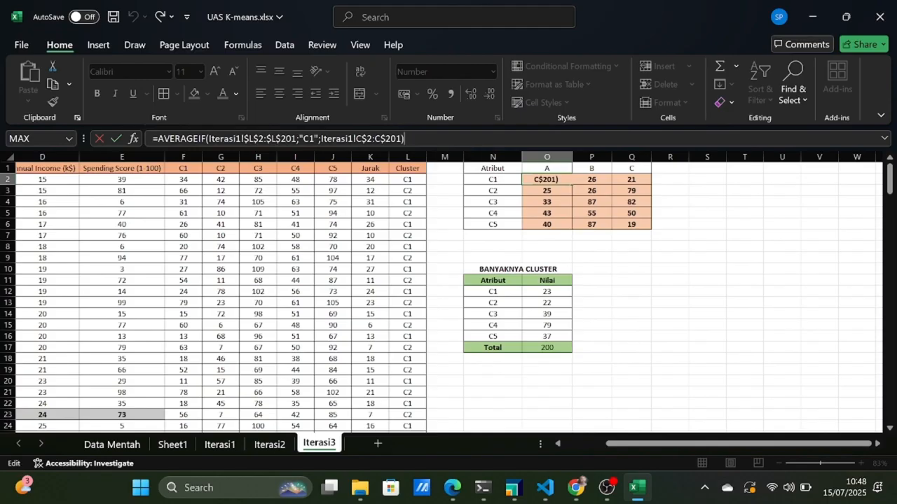
{"action": "left_click", "coordinate": [239, 139]}
{"action": "key", "text": "BackSpace"}
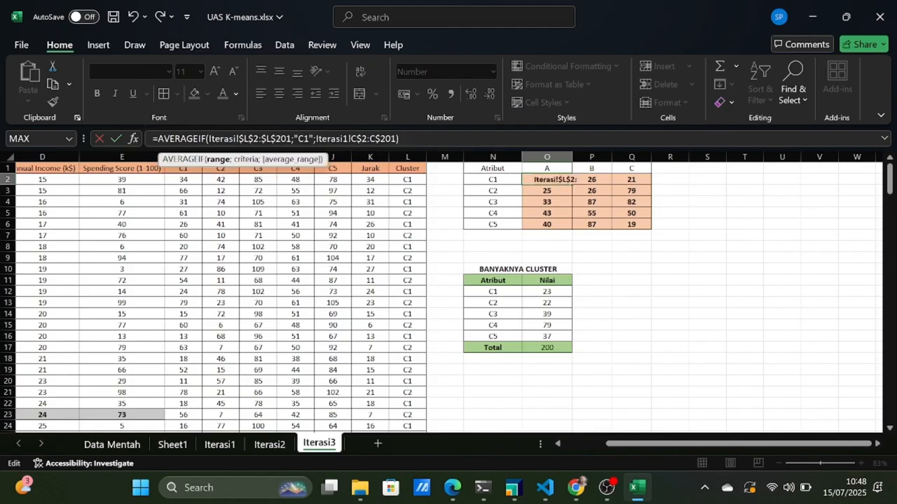
{"action": "type", "text": "2"}
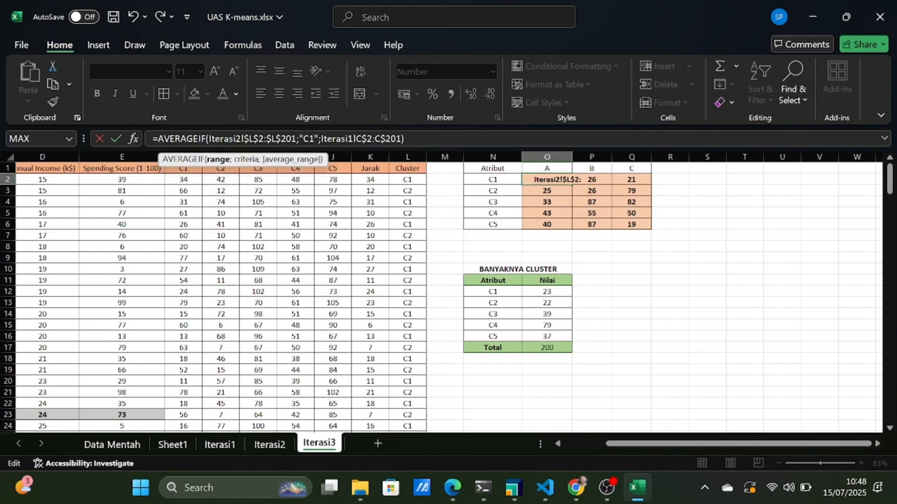
{"action": "left_click", "coordinate": [347, 139]}
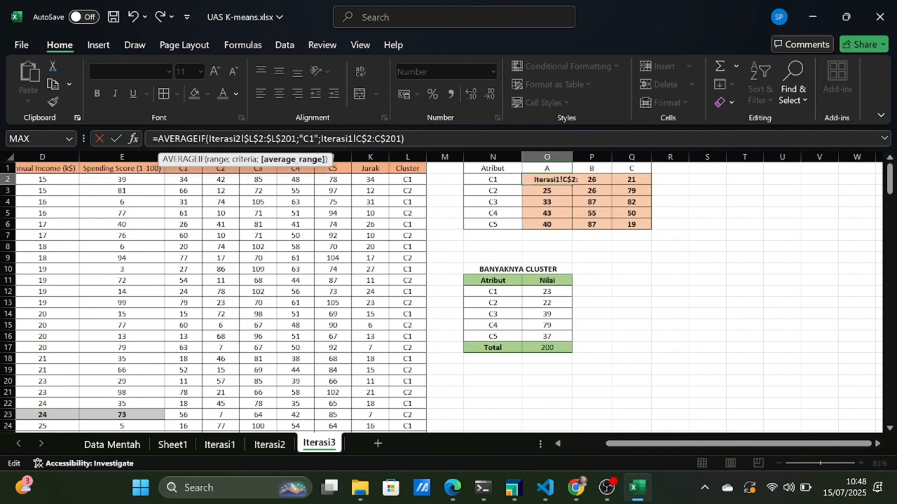
{"action": "key", "text": "BackSpace"}
{"action": "type", "text": "2"}
{"action": "key", "text": "Return"}
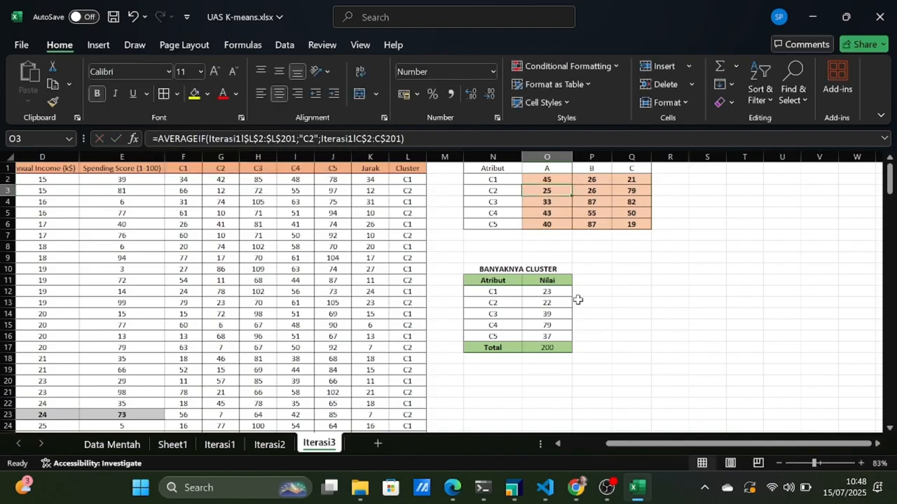
Step: Fill the updated O2 centroid formula down through O6 on the Iterasi3 sheet
{"action": "left_click", "coordinate": [559, 175]}
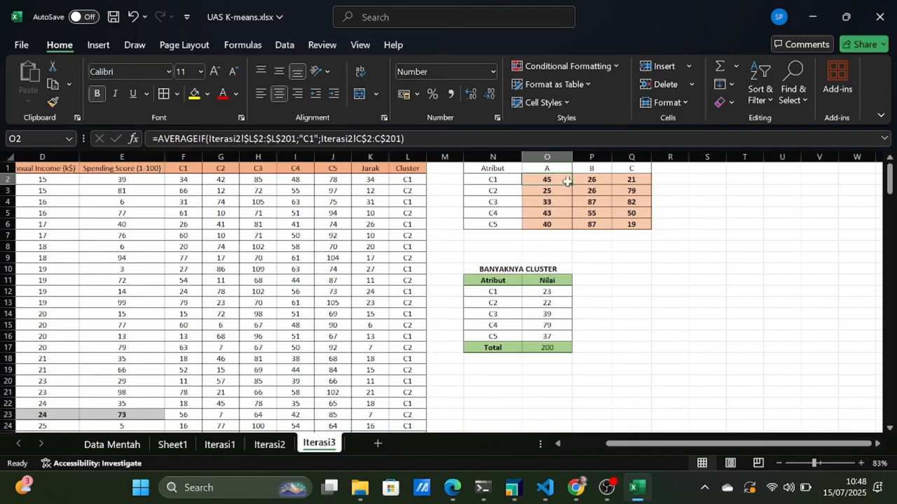
{"action": "left_click", "coordinate": [646, 279]}
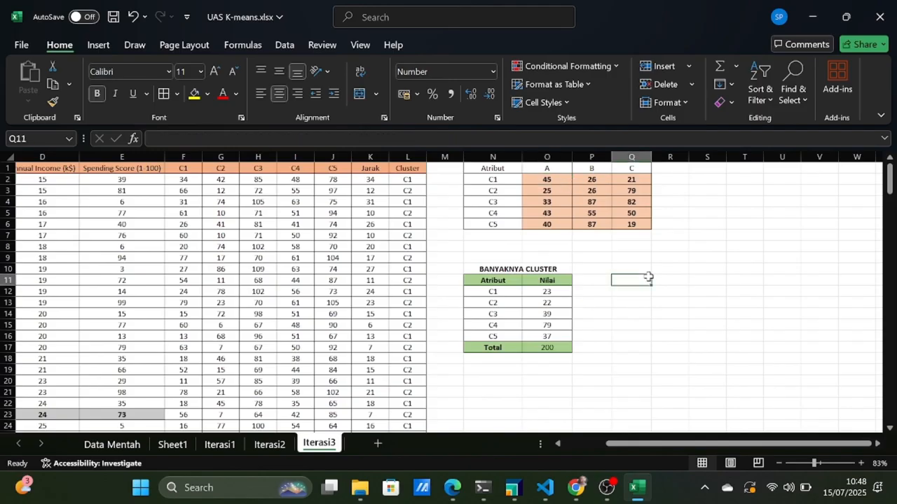
{"action": "left_click", "coordinate": [552, 181]}
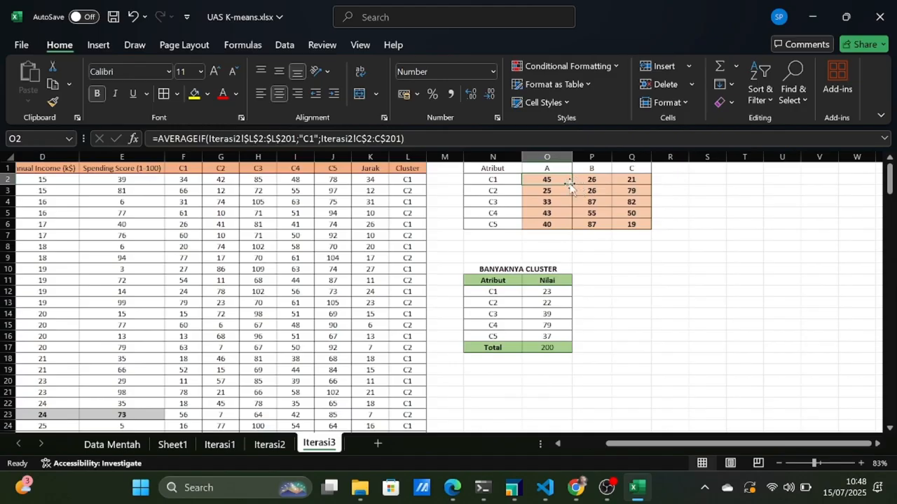
{"action": "scroll", "coordinate": [570, 184], "scroll_direction": "up", "scroll_amount": 4}
{"action": "scroll", "coordinate": [568, 183], "scroll_direction": "up", "scroll_amount": 1}
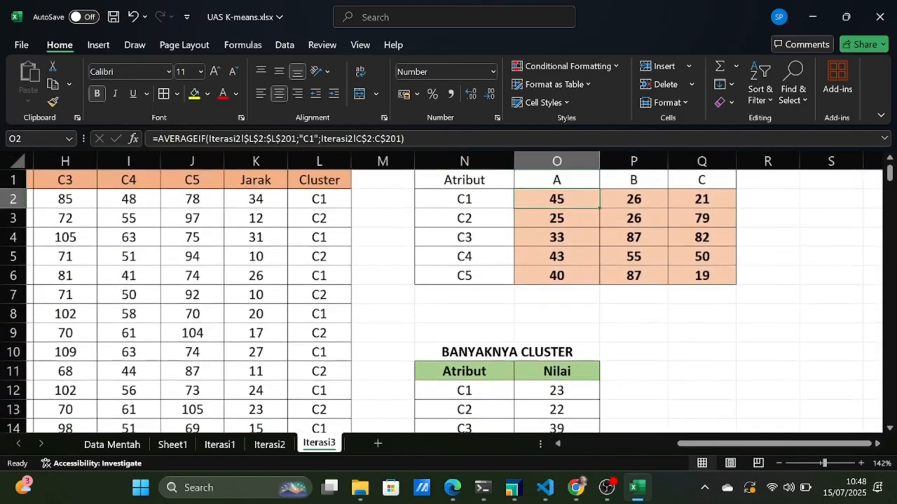
{"action": "key", "text": "F2"}
{"action": "key", "text": "Escape"}
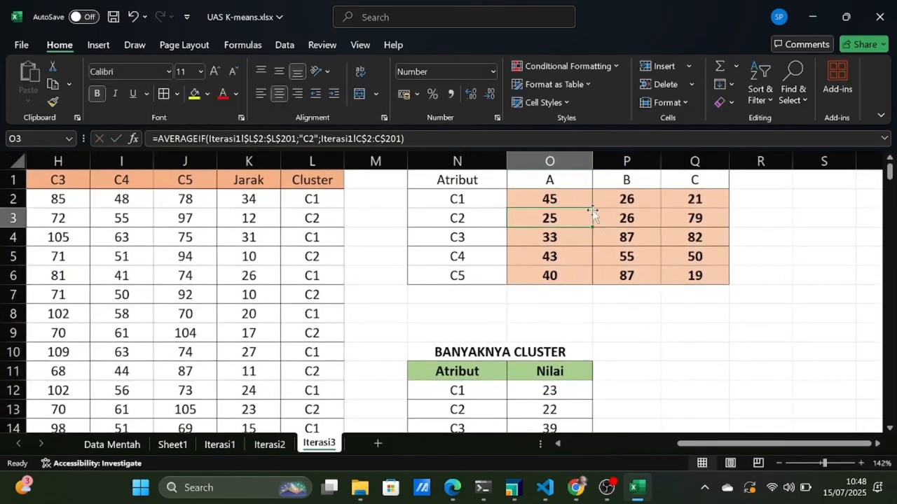
{"action": "left_click_drag", "start_coordinate": [593, 208], "coordinate": [589, 286]}
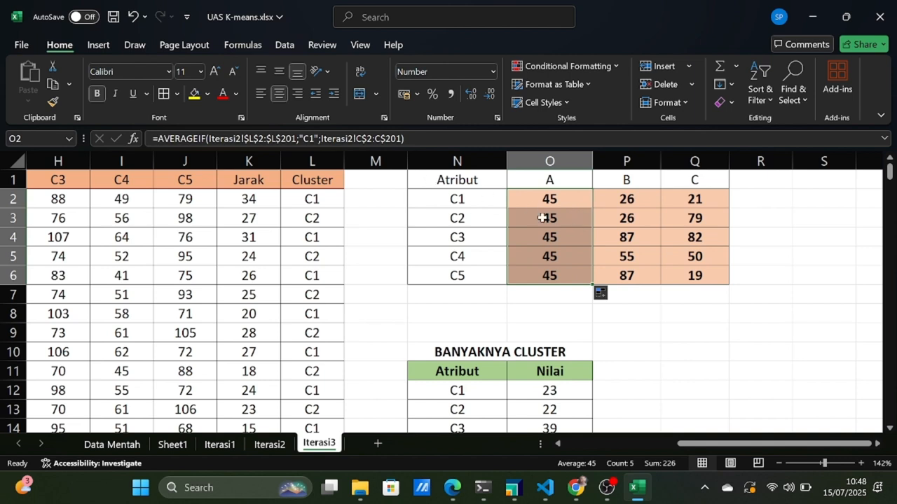
Step: Set the AVERAGEIF criterion in O3 to "C2"
{"action": "left_click", "coordinate": [544, 218]}
{"action": "key", "text": "F2"}
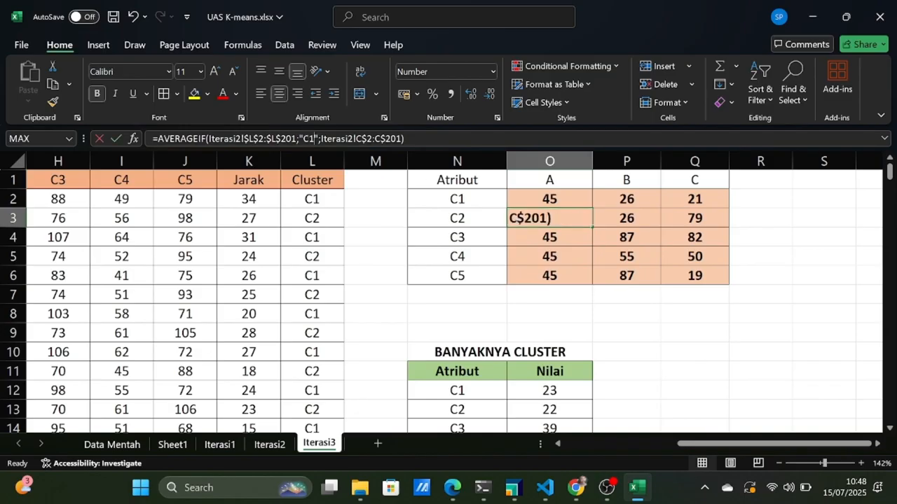
{"action": "key", "text": "Left"}
{"action": "key", "text": "Left"}
{"action": "key", "text": "Left"}
{"action": "key", "text": "Left"}
{"action": "key", "text": "Left"}
{"action": "key", "text": "Left"}
{"action": "key", "text": "Left"}
{"action": "key", "text": "Left"}
{"action": "key", "text": "Left"}
{"action": "key", "text": "Left"}
{"action": "key", "text": "Left"}
{"action": "key", "text": "Left"}
{"action": "key", "text": "Left"}
{"action": "key", "text": "Left"}
{"action": "key", "text": "Left"}
{"action": "key", "text": "Left"}
{"action": "key", "text": "Left"}
{"action": "key", "text": "Left"}
{"action": "key", "text": "Left"}
{"action": "key", "text": "Left"}
{"action": "key", "text": "BackSpace"}
{"action": "type", "text": "2"}
{"action": "key", "text": "Return"}
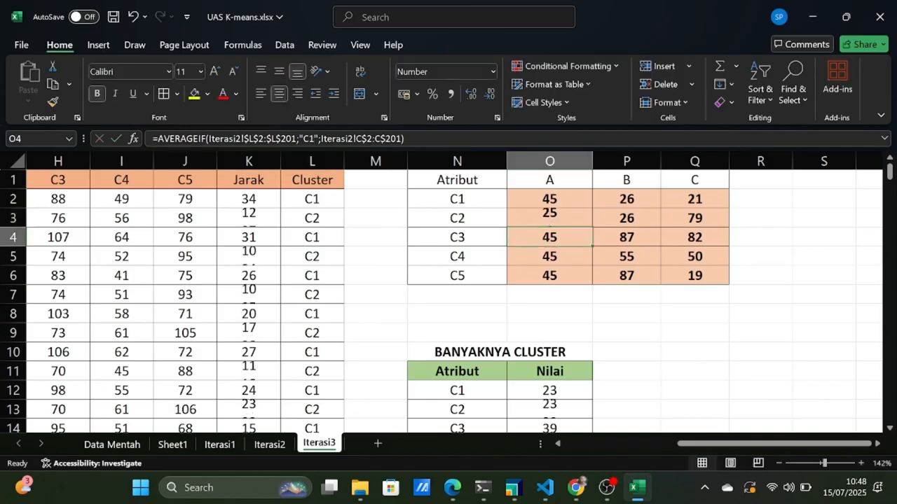
Step: Set the AVERAGEIF criterion in O4 to "C3"
{"action": "key", "text": "F2"}
{"action": "key", "text": "Left"}
{"action": "key", "text": "Left"}
{"action": "key", "text": "Left"}
{"action": "key", "text": "Left"}
{"action": "key", "text": "Left"}
{"action": "key", "text": "Left"}
{"action": "key", "text": "Left"}
{"action": "key", "text": "Left"}
{"action": "key", "text": "Left"}
{"action": "key", "text": "Left"}
{"action": "key", "text": "Left"}
{"action": "key", "text": "Left"}
{"action": "key", "text": "Left"}
{"action": "key", "text": "Left"}
{"action": "key", "text": "Left"}
{"action": "key", "text": "Left"}
{"action": "key", "text": "Left"}
{"action": "key", "text": "Left"}
{"action": "key", "text": "Left"}
{"action": "key", "text": "Left"}
{"action": "key", "text": "BackSpace"}
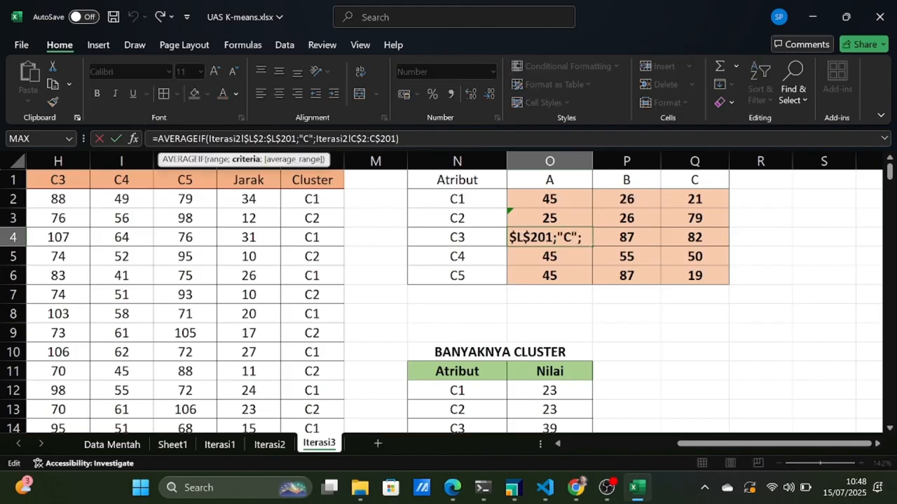
{"action": "type", "text": "3"}
{"action": "key", "text": "Return"}
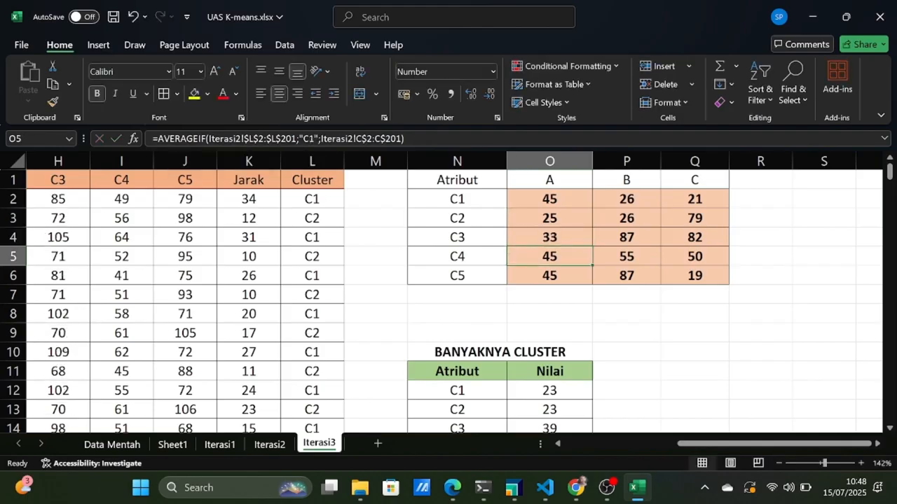
Step: Set the AVERAGEIF criterion in O5 to "C4"
{"action": "key", "text": "F2"}
{"action": "key", "text": "Left"}
{"action": "key", "text": "Left"}
{"action": "key", "text": "Left"}
{"action": "key", "text": "Left"}
{"action": "key", "text": "Left"}
{"action": "key", "text": "Left"}
{"action": "key", "text": "Left"}
{"action": "key", "text": "Left"}
{"action": "key", "text": "Left"}
{"action": "key", "text": "Left"}
{"action": "key", "text": "Left"}
{"action": "key", "text": "Left"}
{"action": "key", "text": "Left"}
{"action": "key", "text": "Left"}
{"action": "key", "text": "Left"}
{"action": "key", "text": "Left"}
{"action": "key", "text": "Left"}
{"action": "key", "text": "Left"}
{"action": "key", "text": "Left"}
{"action": "key", "text": "Left"}
{"action": "key", "text": "BackSpace"}
{"action": "type", "text": "4"}
{"action": "key", "text": "Return"}
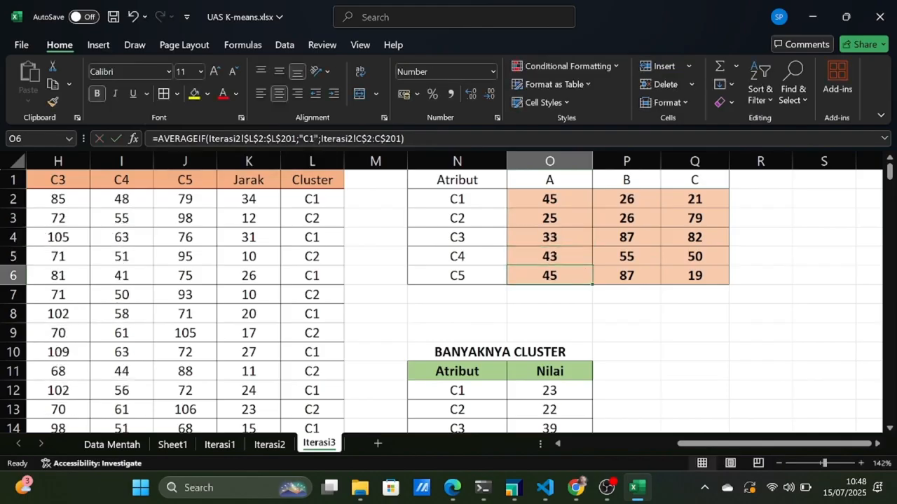
Step: Set the AVERAGEIF criterion in O6 to "C5"
{"action": "key", "text": "F2"}
{"action": "key", "text": "Left"}
{"action": "key", "text": "Left"}
{"action": "key", "text": "Left"}
{"action": "key", "text": "Left"}
{"action": "key", "text": "Left"}
{"action": "key", "text": "Left"}
{"action": "key", "text": "Left"}
{"action": "key", "text": "Left"}
{"action": "key", "text": "Left"}
{"action": "key", "text": "Left"}
{"action": "key", "text": "Left"}
{"action": "key", "text": "Left"}
{"action": "key", "text": "Left"}
{"action": "key", "text": "Left"}
{"action": "key", "text": "Left"}
{"action": "key", "text": "Left"}
{"action": "key", "text": "Left"}
{"action": "key", "text": "Left"}
{"action": "key", "text": "Left"}
{"action": "key", "text": "Left"}
{"action": "key", "text": "BackSpace"}
{"action": "type", "text": "5"}
{"action": "key", "text": "Return"}
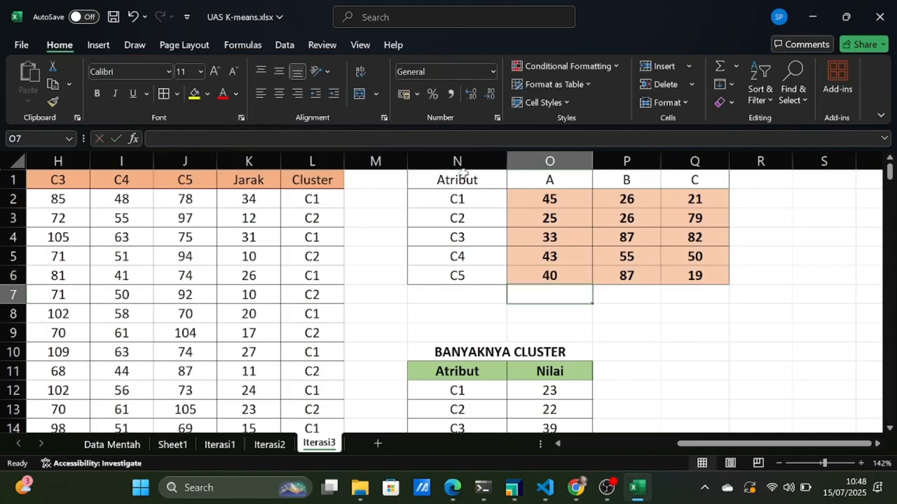
Step: Fill the O2:O6 centroid formulas across columns P and Q on the Iterasi3 sheet
{"action": "left_click", "coordinate": [565, 197]}
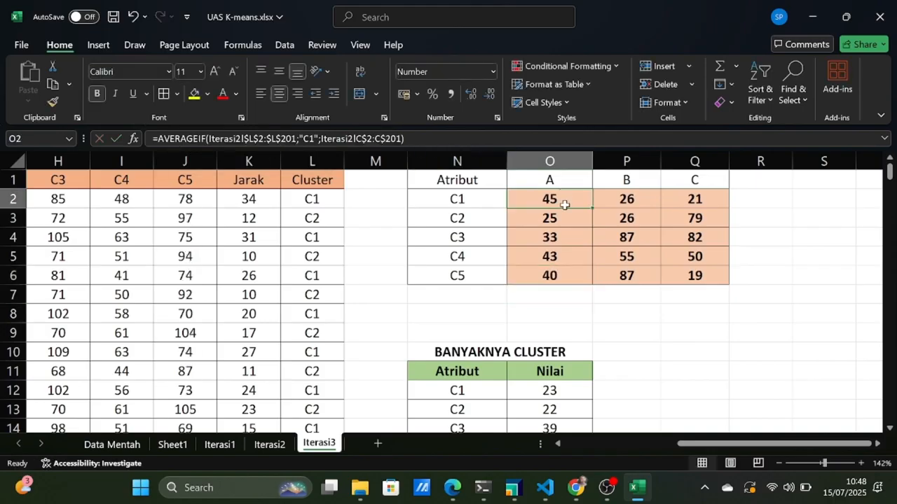
{"action": "left_click_drag", "start_coordinate": [565, 204], "coordinate": [711, 271]}
{"action": "left_click", "coordinate": [718, 336]}
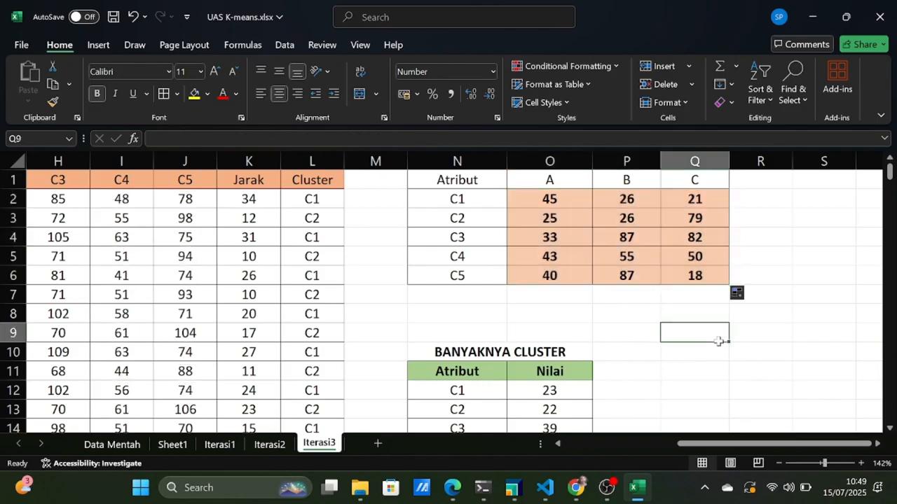
Step: Compare the BANYAKNYA CLUSTER counts for C1 to C5 between the Iterasi2 and Iterasi3 sheets
{"action": "scroll", "coordinate": [719, 341], "scroll_direction": "down", "scroll_amount": 3}
{"action": "scroll", "coordinate": [718, 341], "scroll_direction": "down", "scroll_amount": 3, "text": "ctrl"}
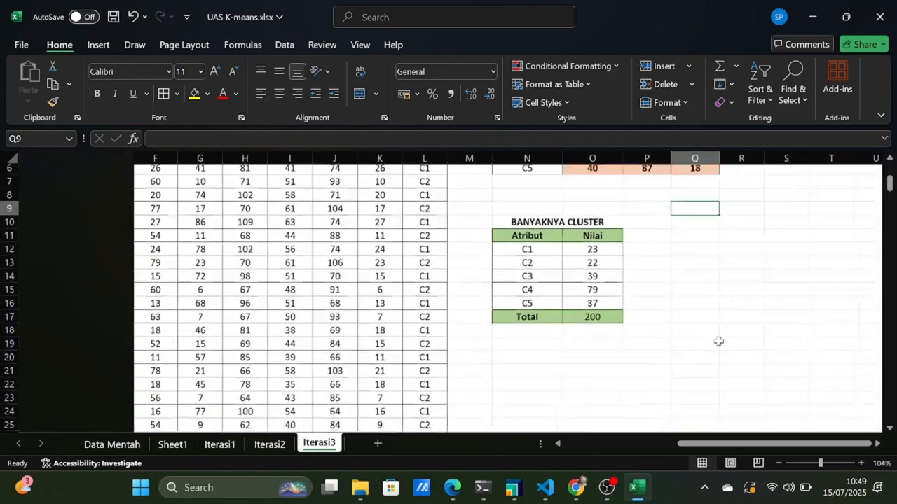
{"action": "scroll", "coordinate": [653, 348], "scroll_direction": "up", "scroll_amount": 3, "text": "ctrl"}
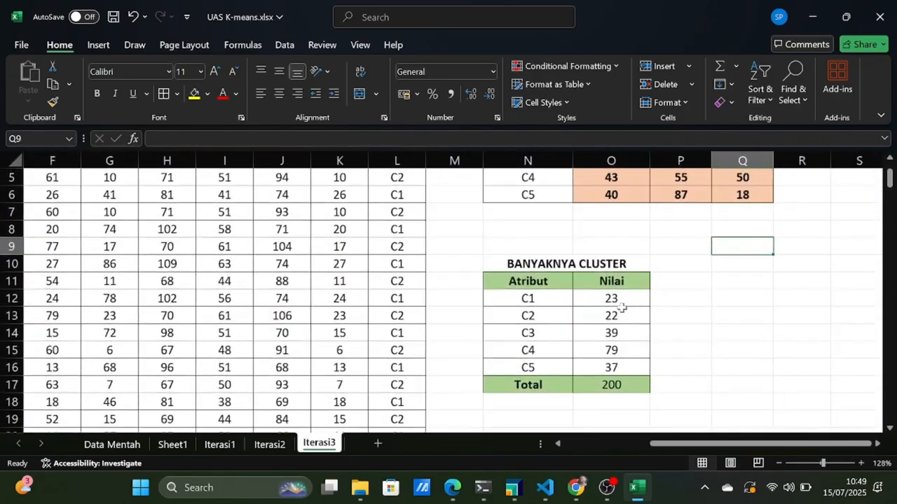
{"action": "scroll", "coordinate": [623, 309], "scroll_direction": "up", "scroll_amount": 3, "text": "ctrl"}
{"action": "scroll", "coordinate": [622, 306], "scroll_direction": "down", "scroll_amount": 1}
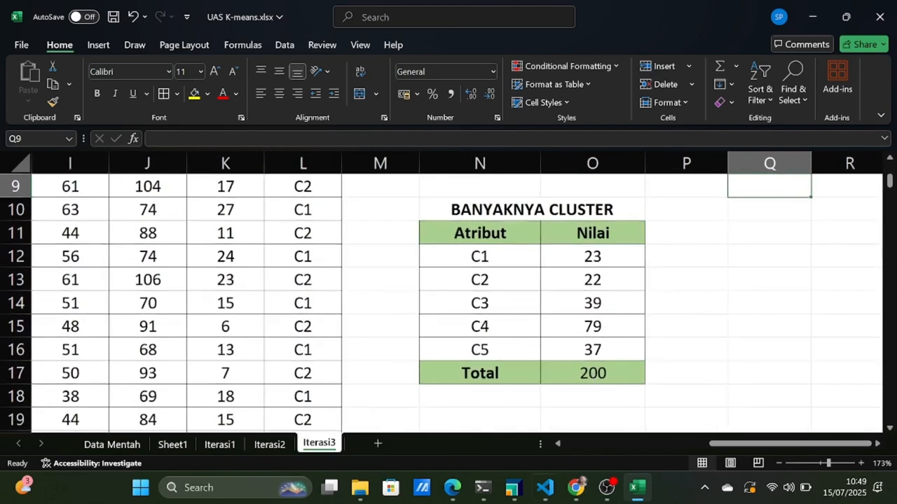
{"action": "left_click", "coordinate": [268, 449]}
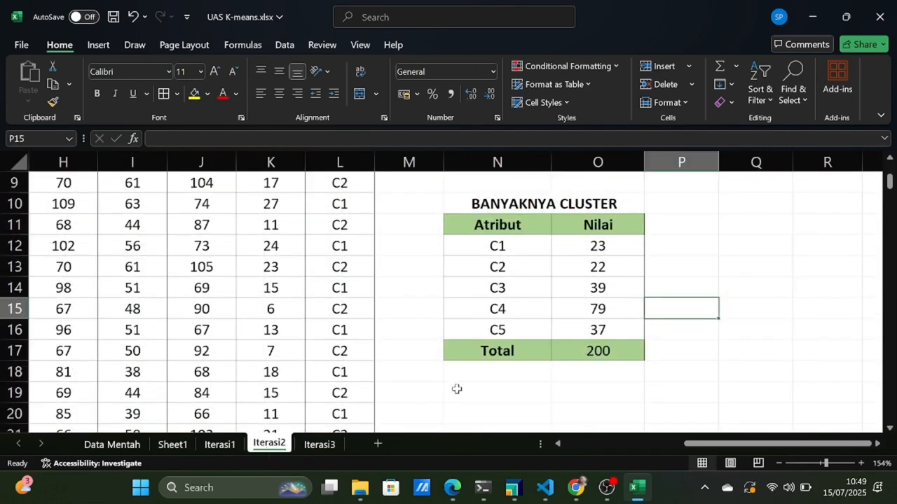
{"action": "left_click", "coordinate": [327, 447]}
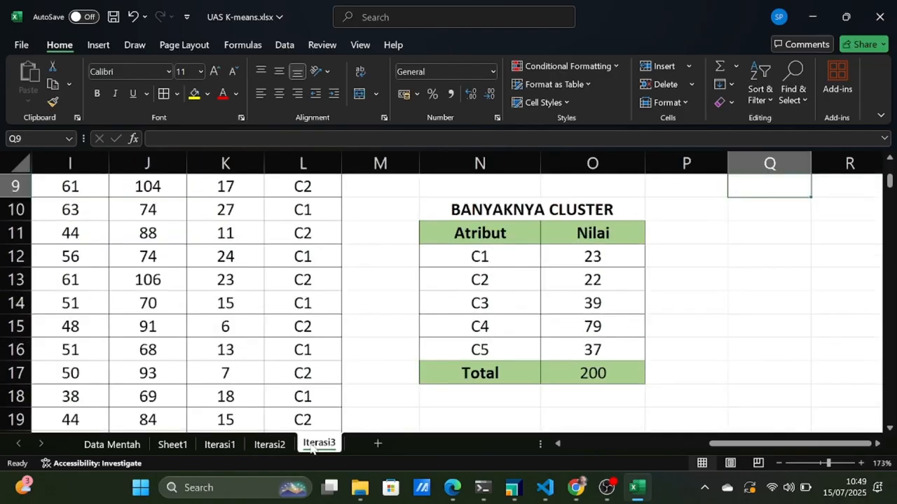
Step: Recheck the C1 to C5 cluster counts and totals on Iterasi3 against Iterasi2 to judge convergence
{"action": "left_click", "coordinate": [271, 445]}
{"action": "left_click", "coordinate": [320, 448]}
{"action": "left_click", "coordinate": [284, 449]}
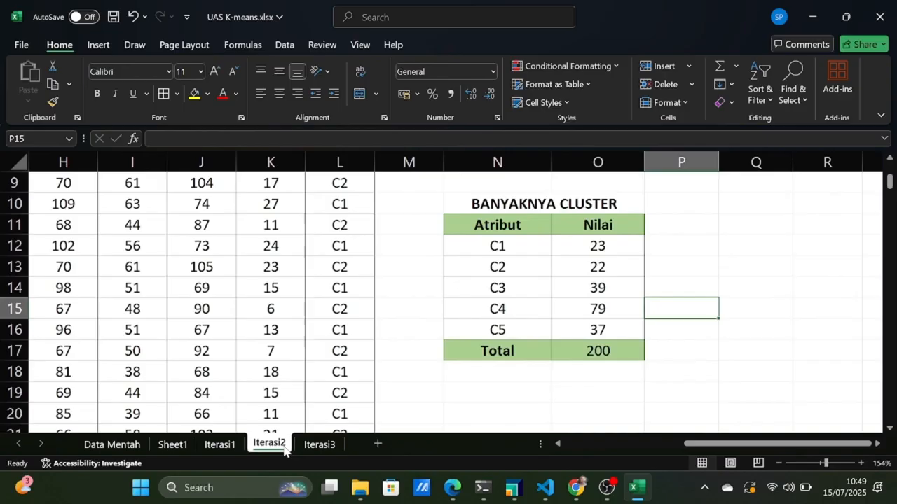
{"action": "left_click", "coordinate": [324, 448]}
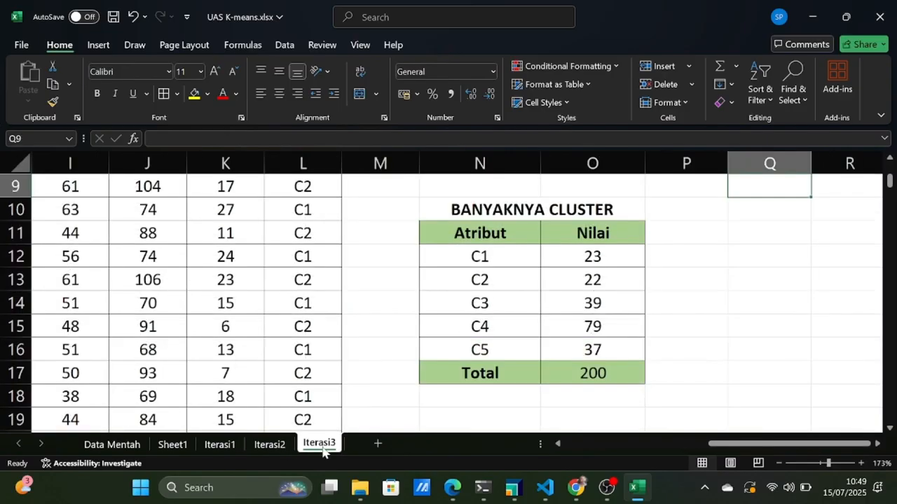
{"action": "left_click", "coordinate": [286, 450]}
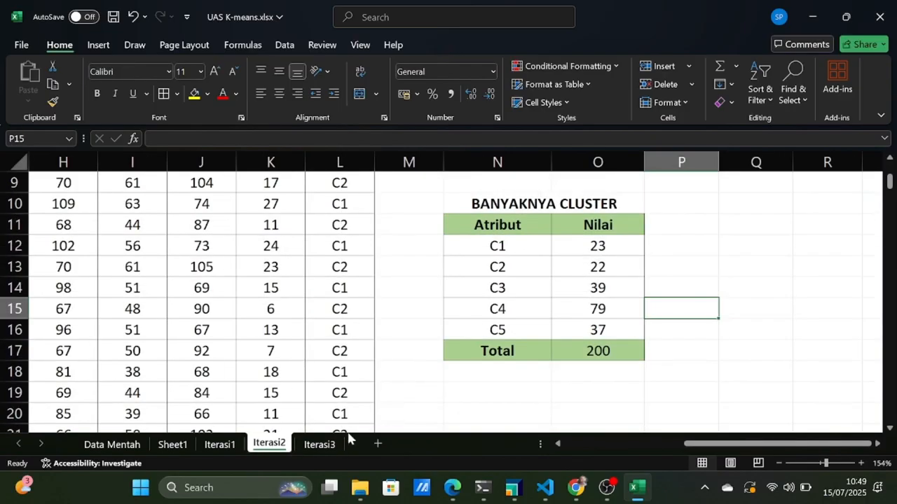
{"action": "left_click", "coordinate": [332, 448]}
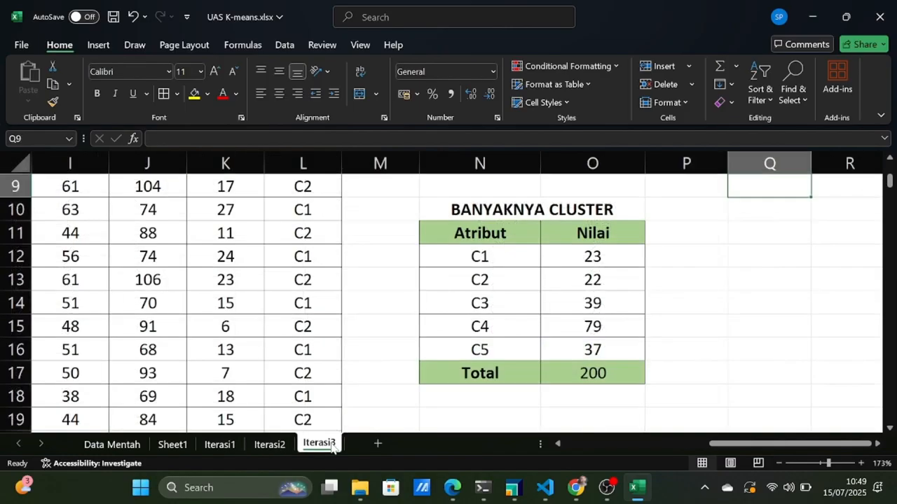
{"action": "left_click", "coordinate": [263, 452]}
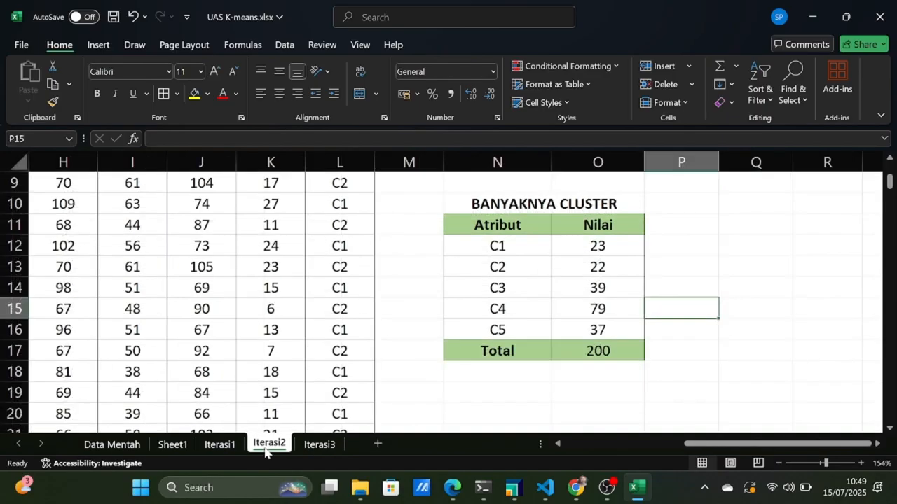
{"action": "scroll", "coordinate": [682, 331], "scroll_direction": "up", "scroll_amount": 1}
{"action": "scroll", "coordinate": [682, 331], "scroll_direction": "down", "scroll_amount": 1}
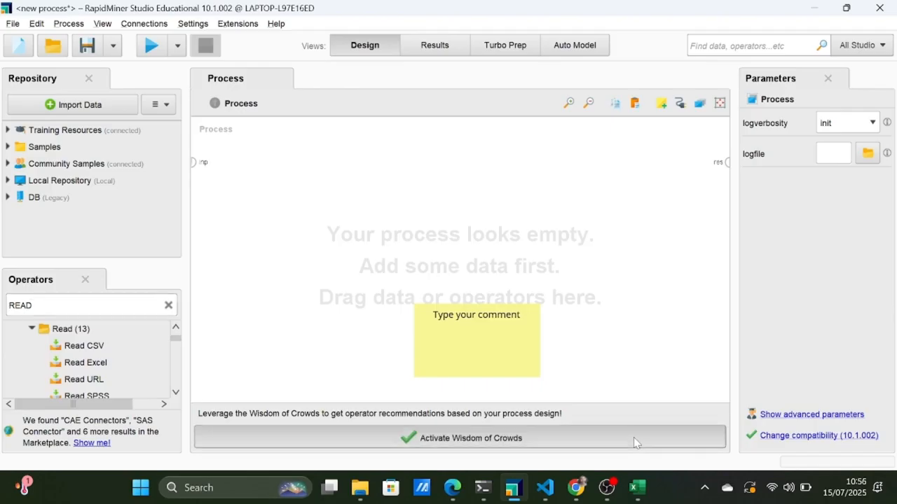
Step: Switch to RapidMiner Studio, skip the Wisdom of Crowds recommendations, and delete the comment note from the empty process canvas
{"action": "left_click", "coordinate": [634, 437]}
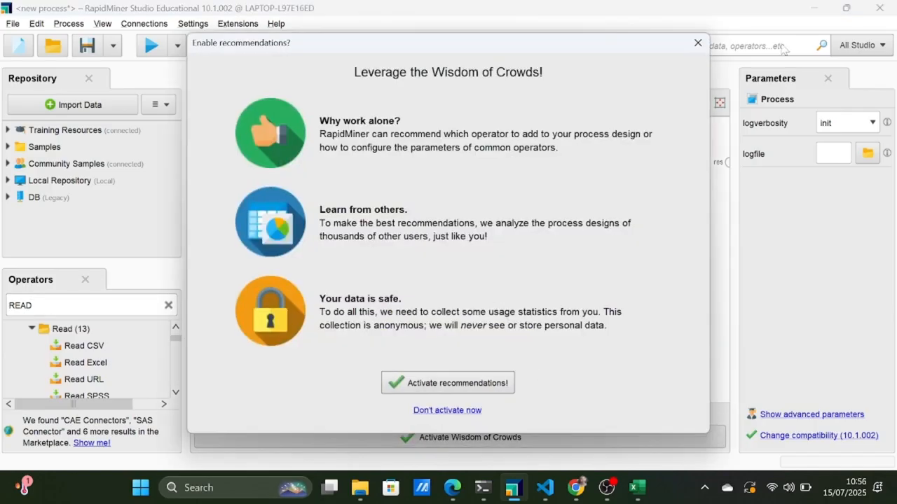
{"action": "left_click", "coordinate": [697, 42]}
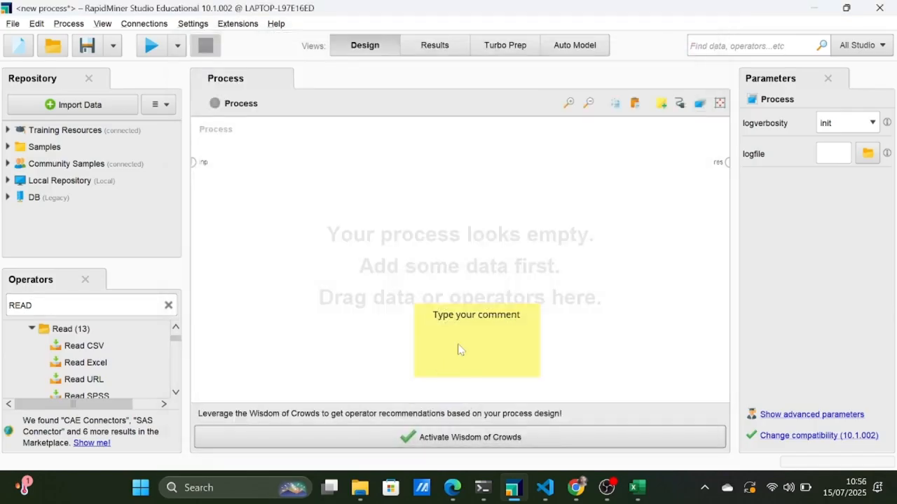
{"action": "left_click", "coordinate": [458, 349]}
{"action": "key", "text": "Delete"}
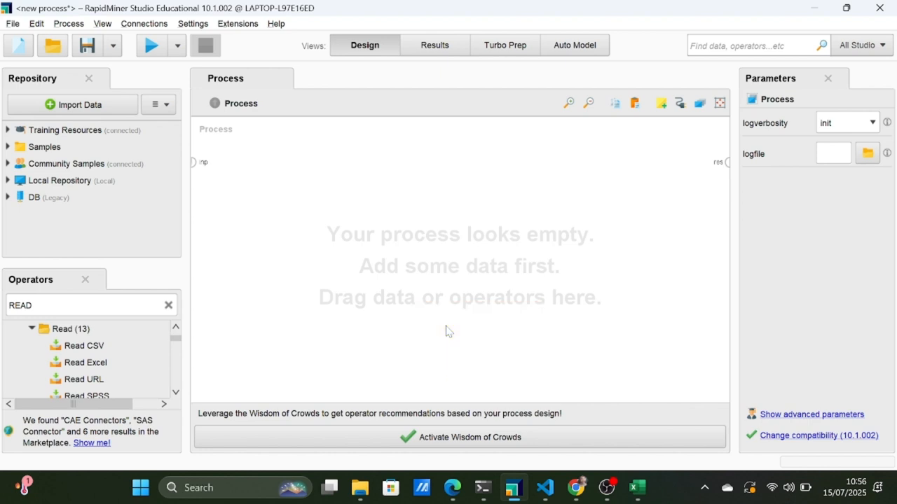
Step: Search the operators for "READ" and place a Read CSV operator on the process canvas
{"action": "left_click", "coordinate": [49, 306]}
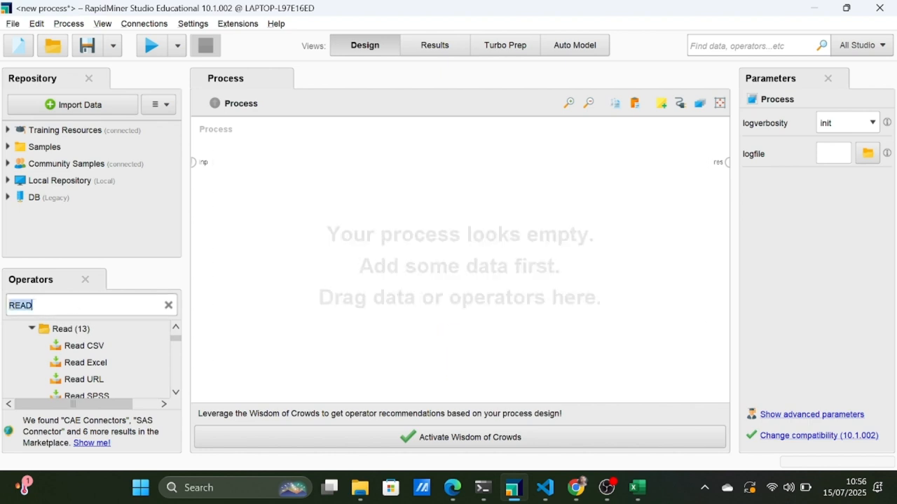
{"action": "key", "text": "BackSpace"}
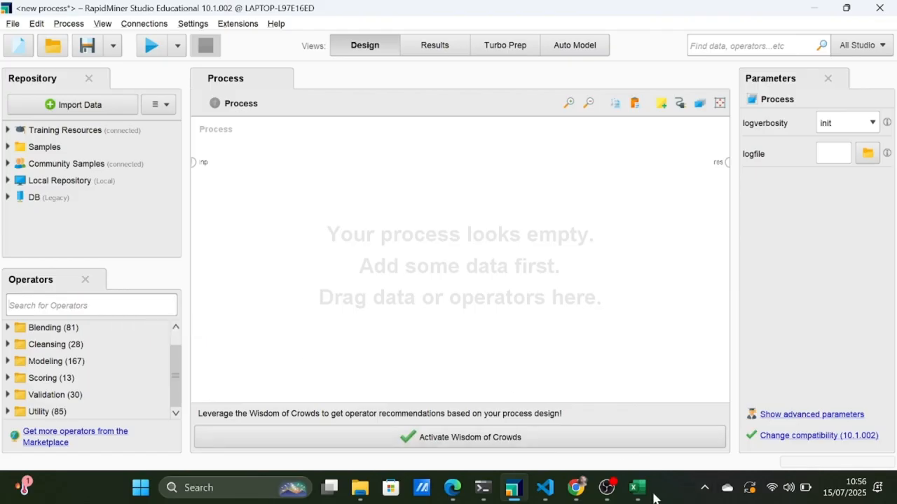
{"action": "mouse_move", "coordinate": [546, 487]}
{"action": "type", "text": "READ"}
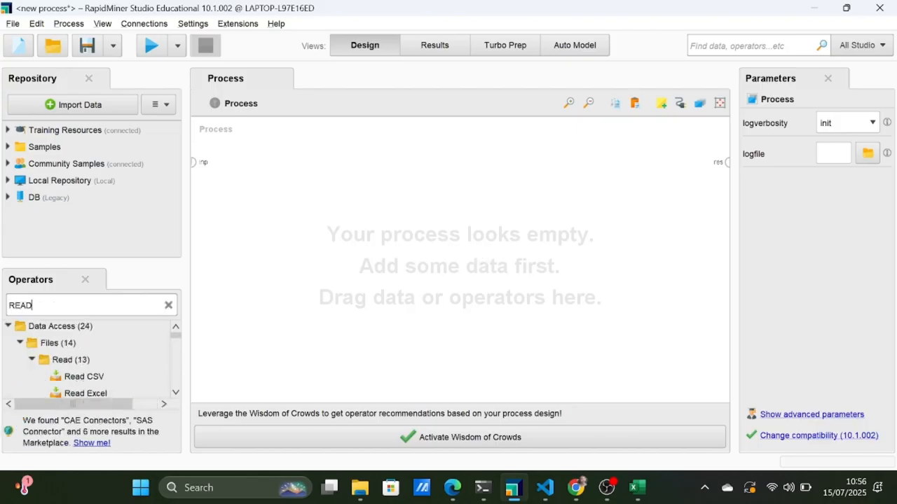
{"action": "left_click_drag", "start_coordinate": [96, 380], "coordinate": [299, 205]}
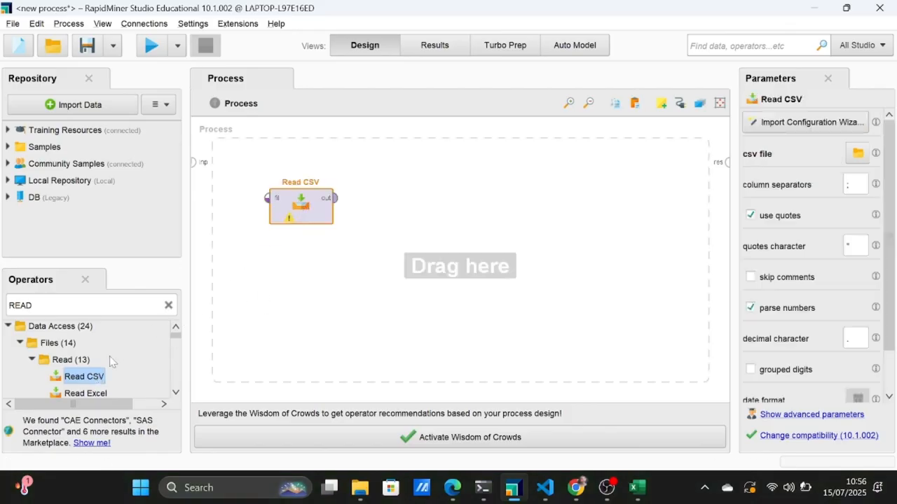
{"action": "scroll", "coordinate": [98, 368], "scroll_direction": "down", "scroll_amount": 1}
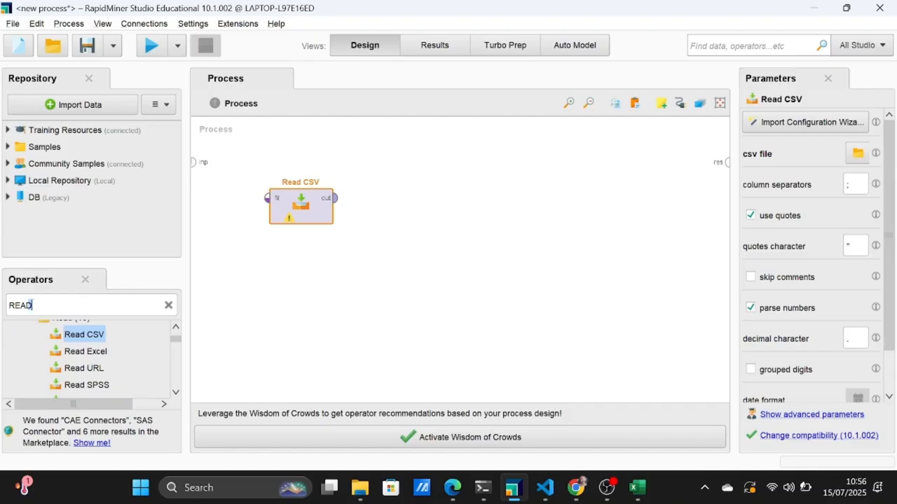
Step: Search the operators for "K-MEN" and place a k-Means clustering operator beside Read CSV
{"action": "left_click_drag", "start_coordinate": [31, 306], "coordinate": [7, 305]}
{"action": "key", "text": "BackSpace"}
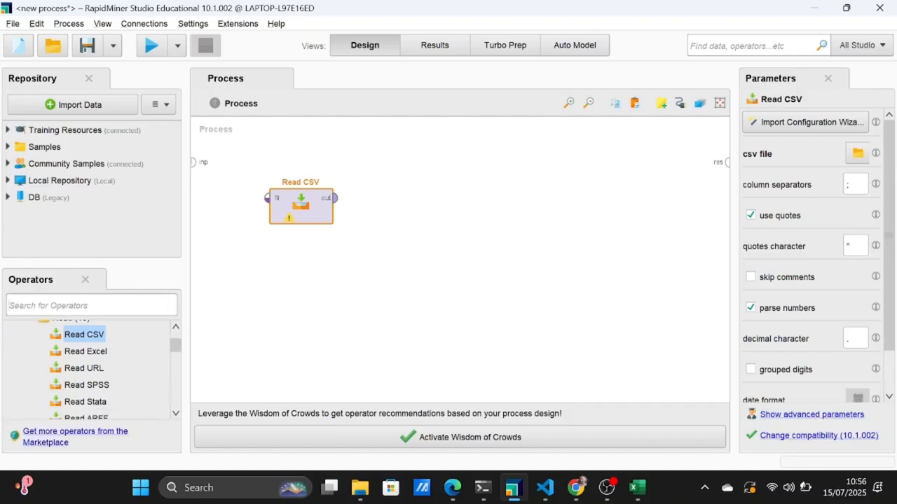
{"action": "type", "text": "K-MEN"}
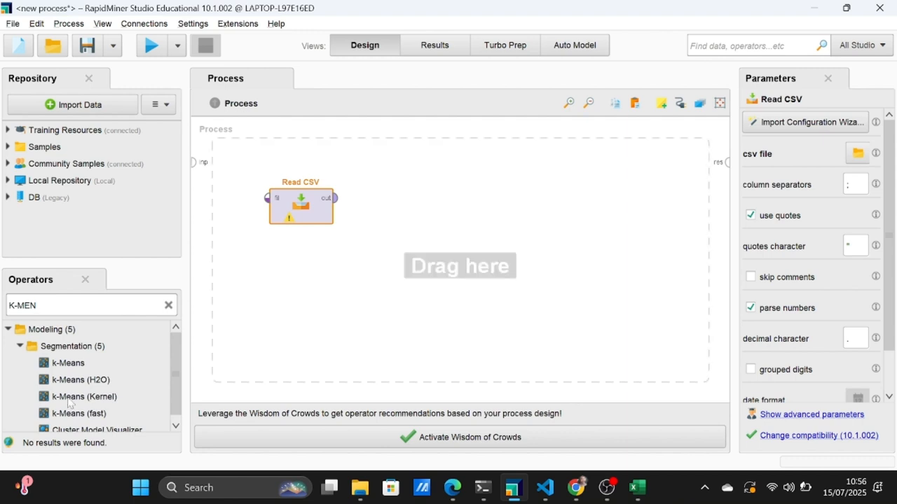
{"action": "left_click_drag", "start_coordinate": [70, 365], "coordinate": [415, 205]}
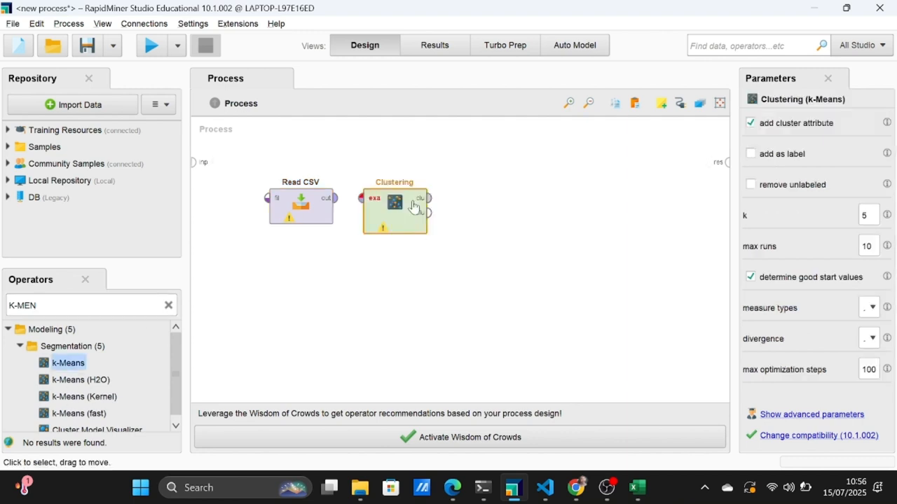
Step: Search the operators for "PERFOR" and place a Cluster Distance Performance operator after the Clustering operator
{"action": "left_click", "coordinate": [63, 306]}
{"action": "key", "text": "BackSpace"}
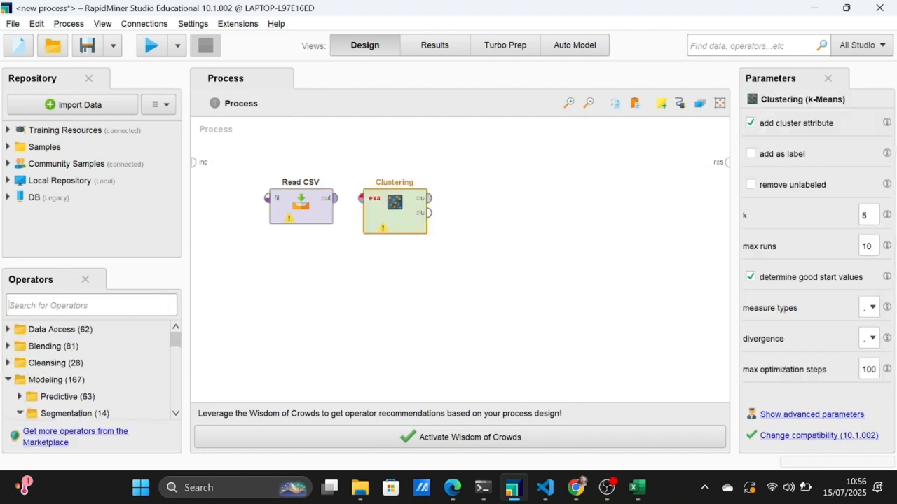
{"action": "type", "text": "PERFOR"}
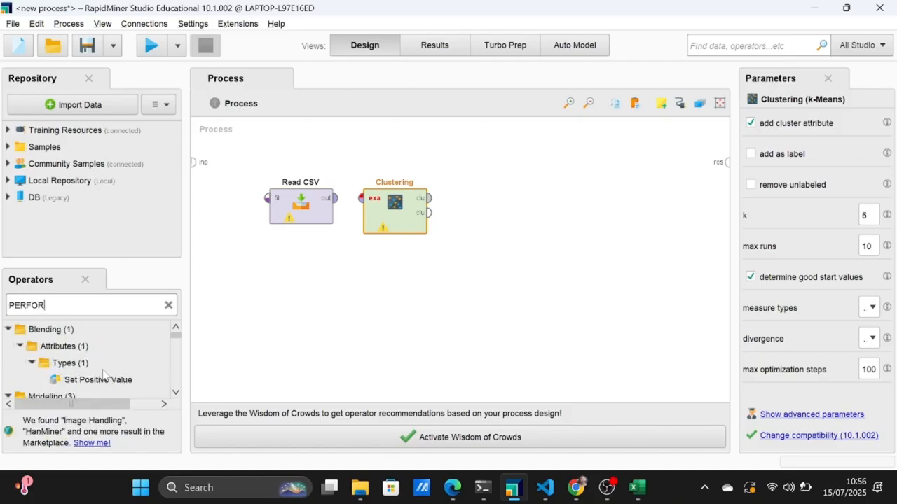
{"action": "scroll", "coordinate": [103, 375], "scroll_direction": "down", "scroll_amount": 10}
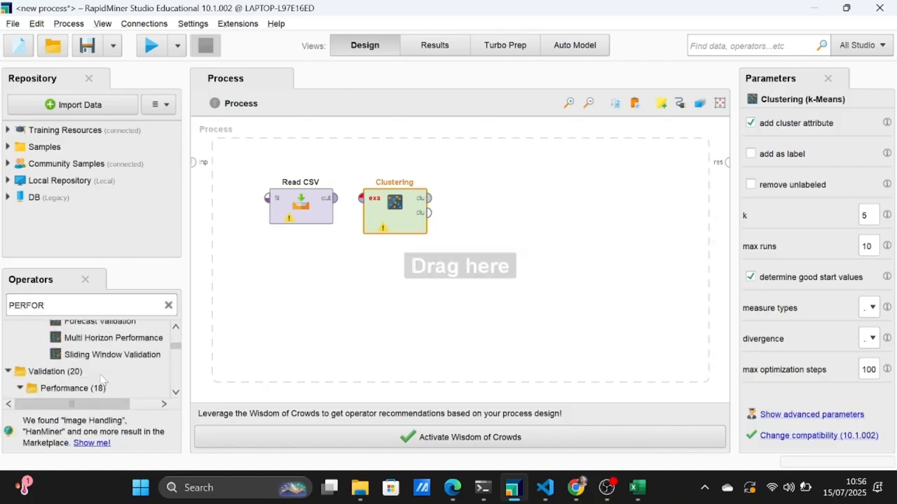
{"action": "scroll", "coordinate": [101, 379], "scroll_direction": "down", "scroll_amount": 5}
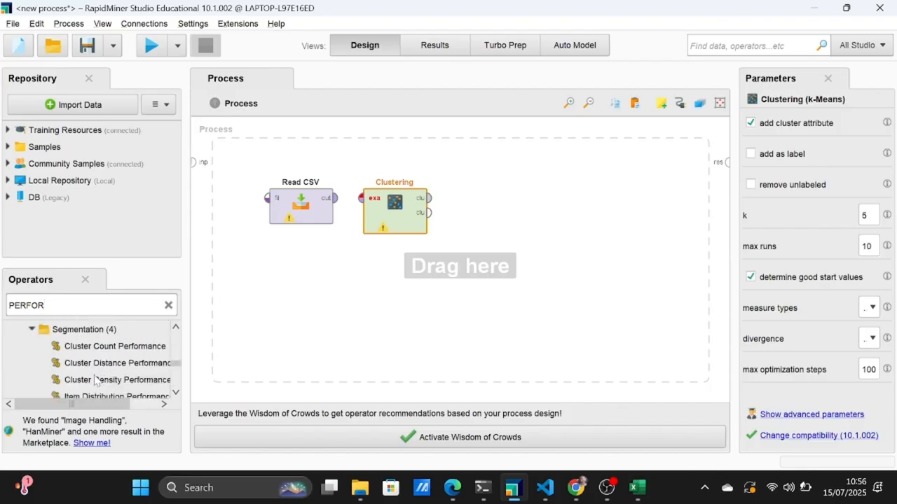
{"action": "left_click_drag", "start_coordinate": [98, 365], "coordinate": [522, 209]}
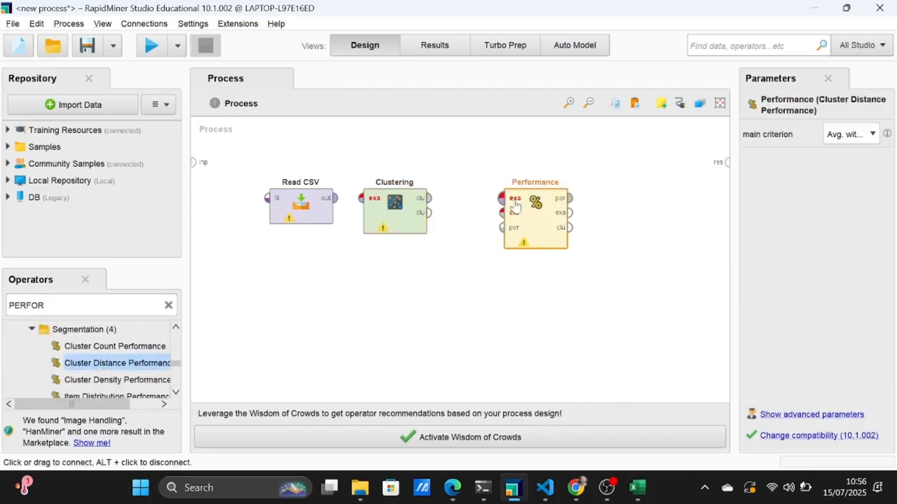
{"action": "left_click", "coordinate": [396, 226]}
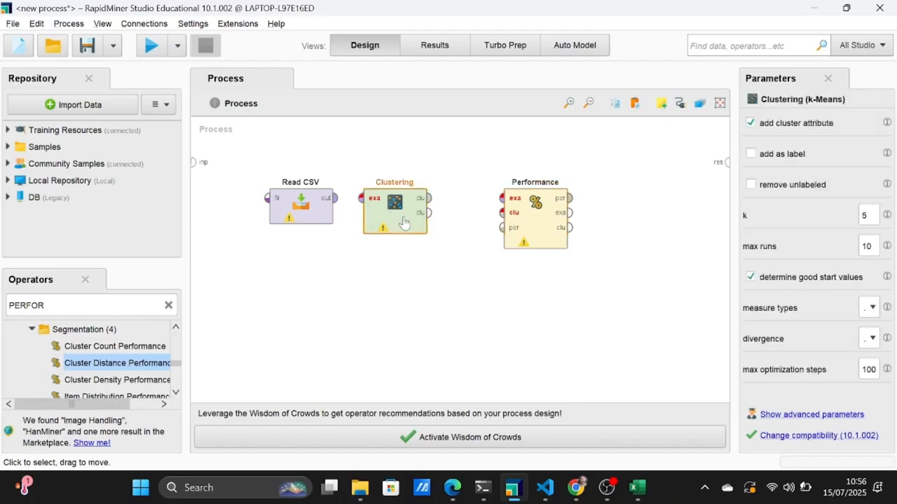
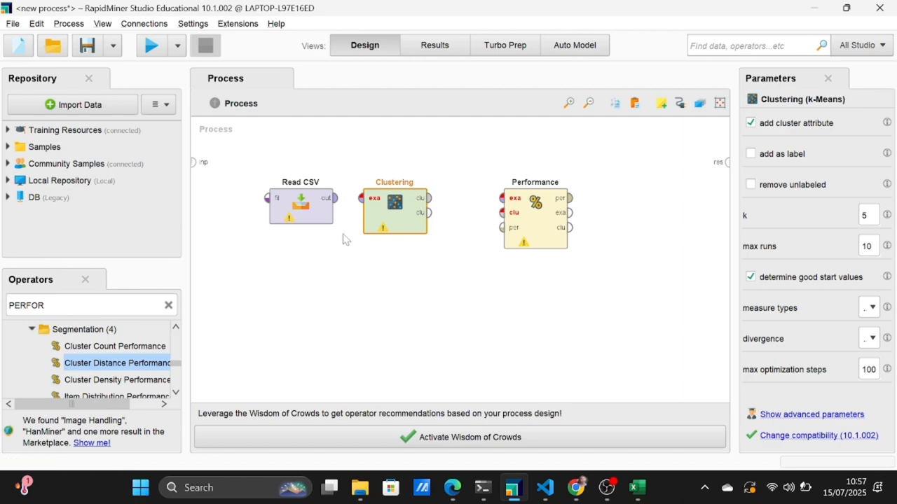
Step: Start the Read CSV import wizard and browse to the DATA MINING folder inside Semester 4 on Drive (D:)
{"action": "double_click", "coordinate": [305, 216]}
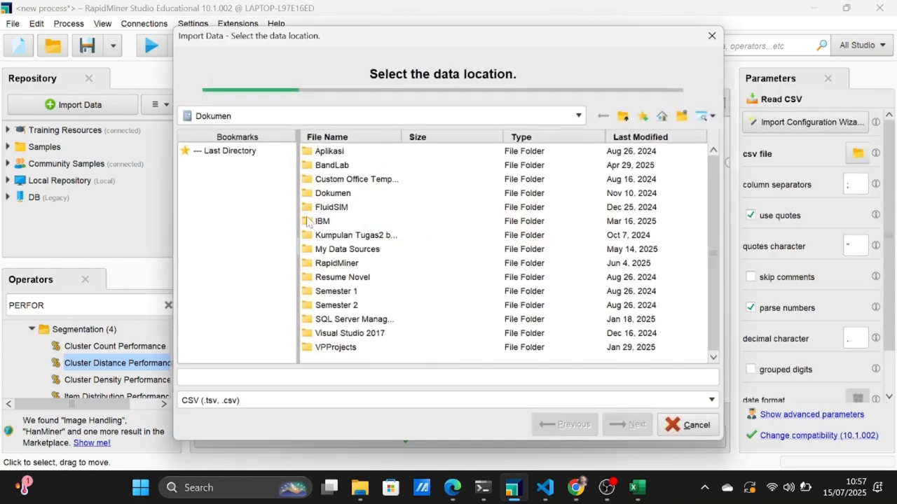
{"action": "left_click", "coordinate": [578, 117]}
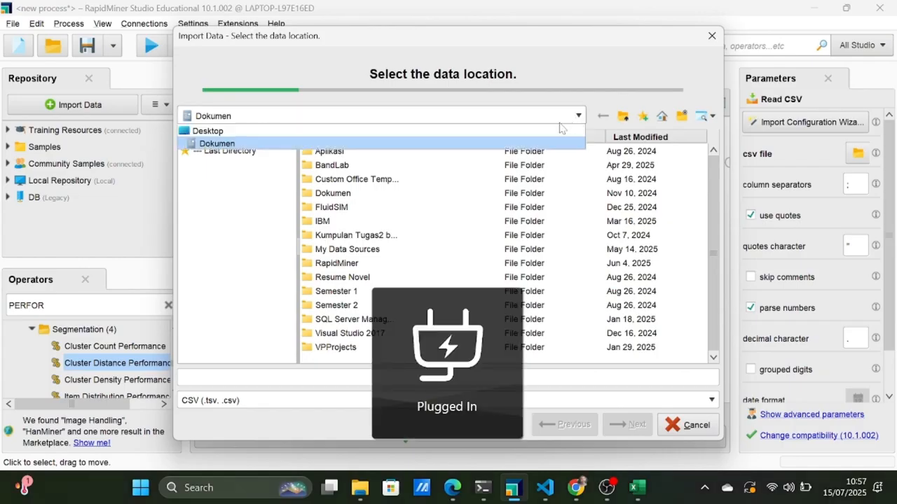
{"action": "left_click", "coordinate": [519, 131]}
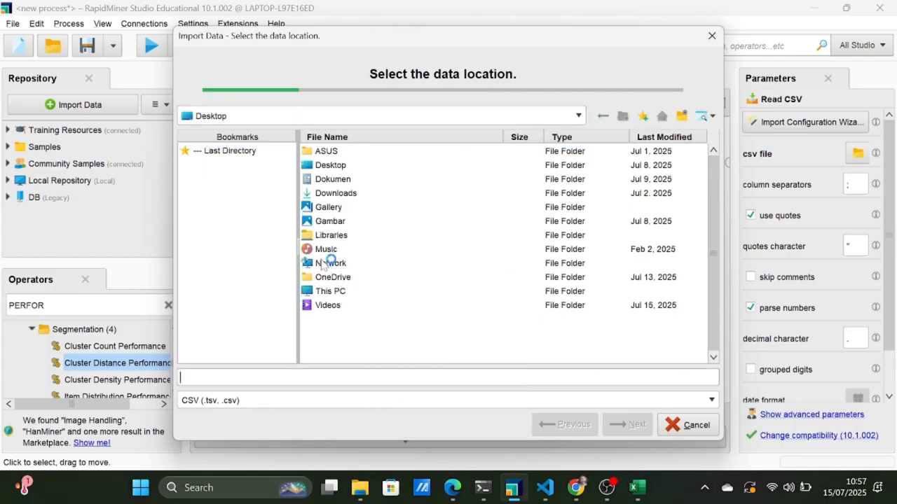
{"action": "double_click", "coordinate": [328, 291]}
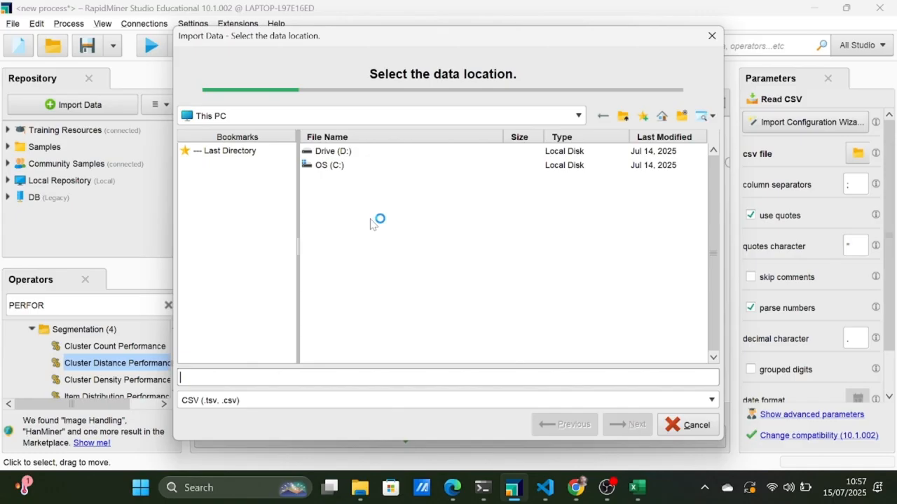
{"action": "double_click", "coordinate": [335, 152]}
{"action": "scroll", "coordinate": [347, 349], "scroll_direction": "down", "scroll_amount": 2}
{"action": "scroll", "coordinate": [350, 344], "scroll_direction": "down", "scroll_amount": 1}
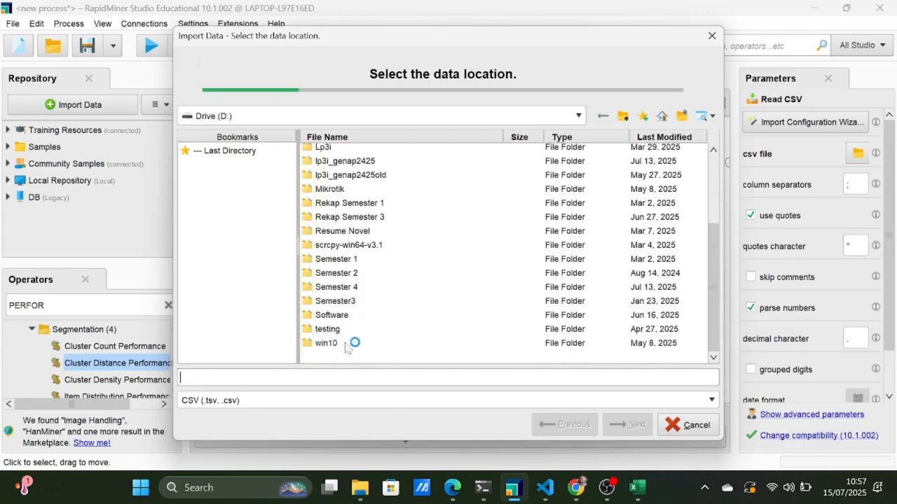
{"action": "double_click", "coordinate": [335, 286]}
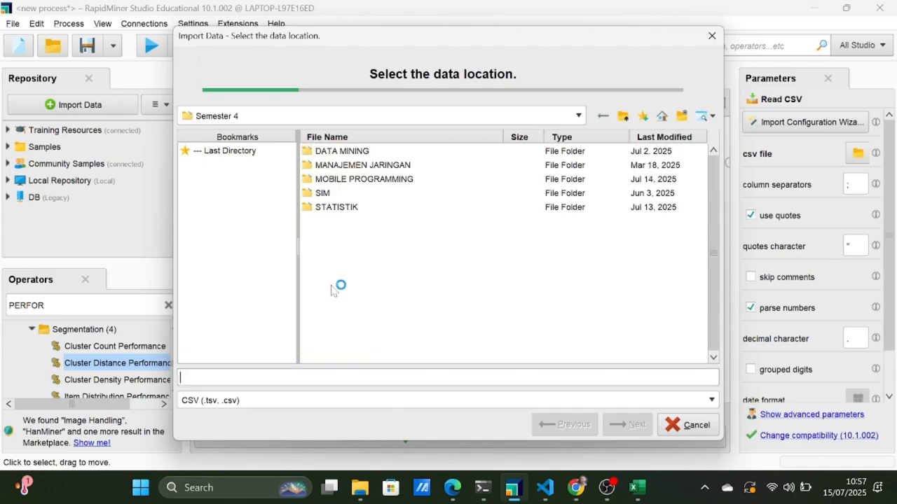
{"action": "double_click", "coordinate": [342, 152]}
Step: Select Mall_Customers_Kmeans_PCA.csv from the UAS_DataMining folder within the dataset folders and accept the comma-separated format with header row 1
{"action": "double_click", "coordinate": [339, 154]}
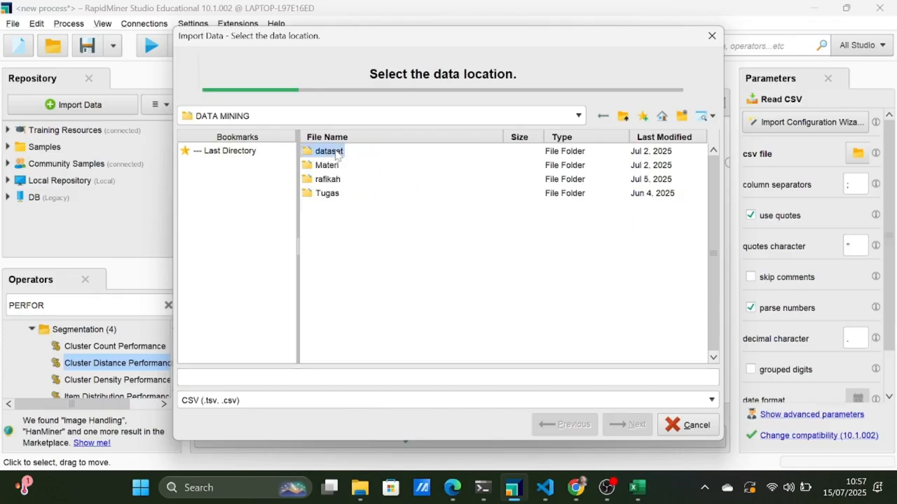
{"action": "double_click", "coordinate": [341, 152]}
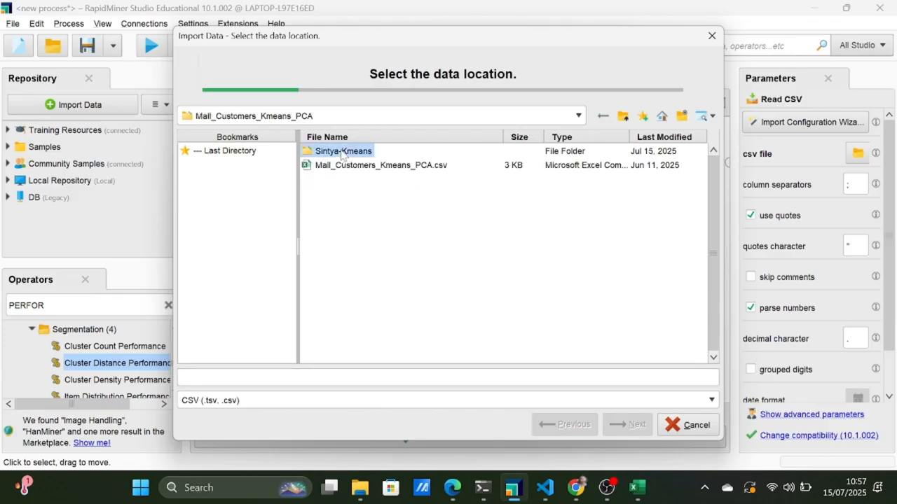
{"action": "double_click", "coordinate": [342, 152]}
{"action": "double_click", "coordinate": [352, 153]}
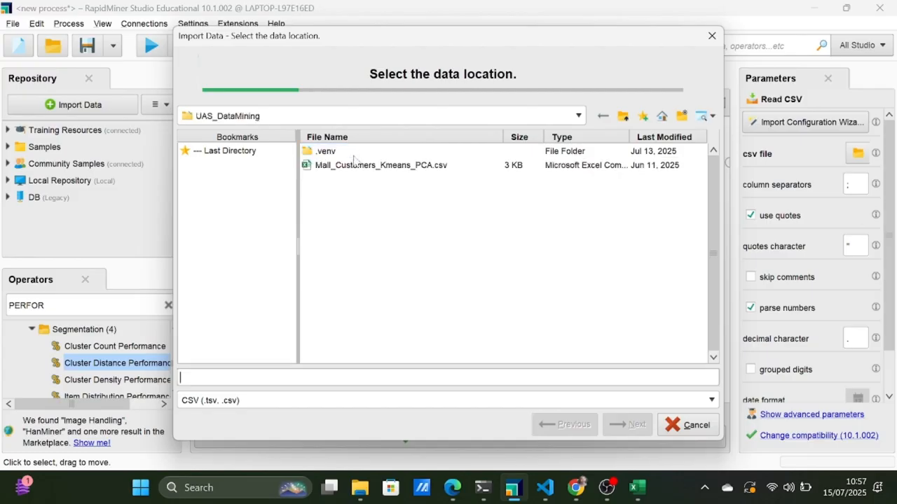
{"action": "left_click", "coordinate": [359, 166]}
{"action": "left_click", "coordinate": [634, 429]}
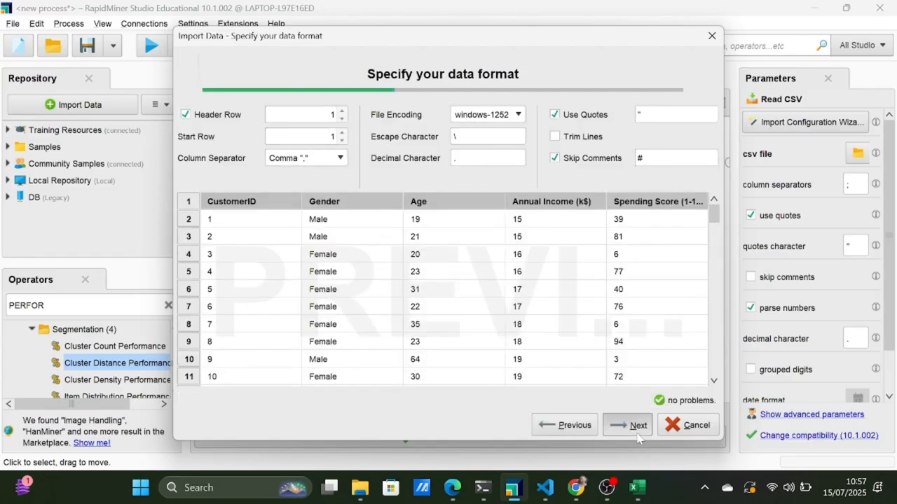
{"action": "left_click", "coordinate": [628, 426]}
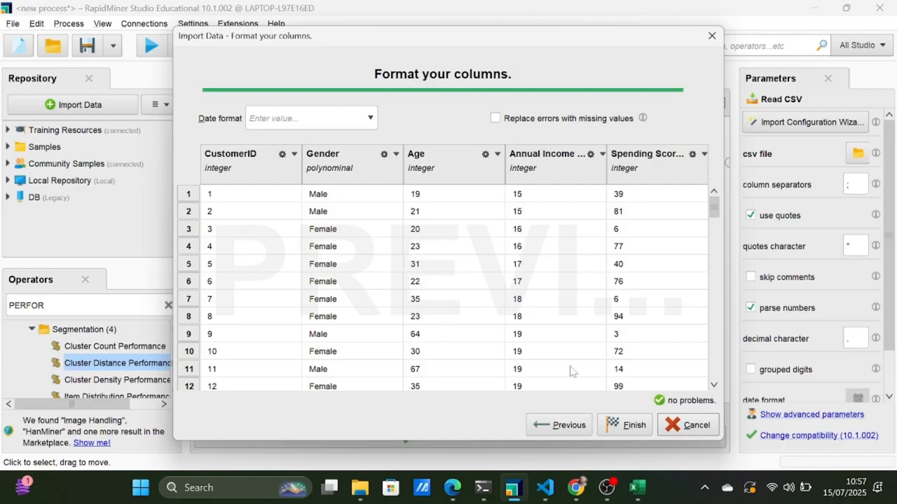
Step: Exclude the CustomerID column, assign the label role to Gender, and finish the CSV import
{"action": "left_click", "coordinate": [294, 155]}
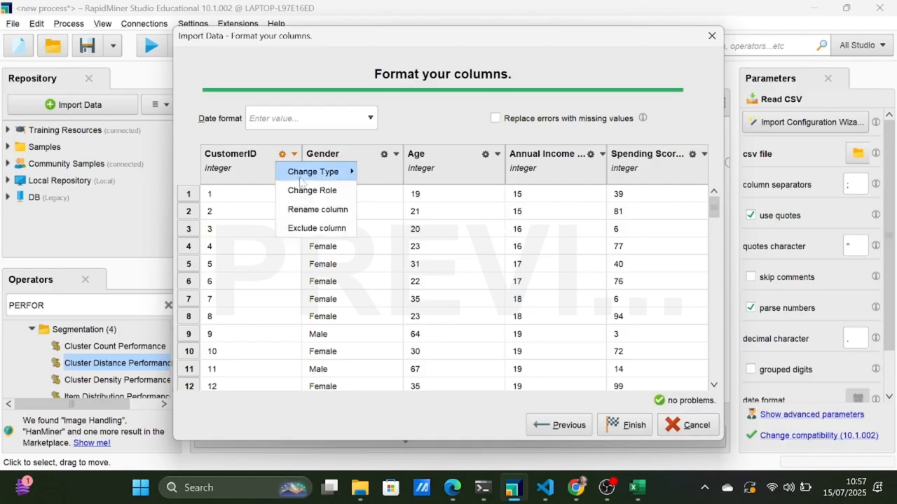
{"action": "left_click", "coordinate": [323, 228]}
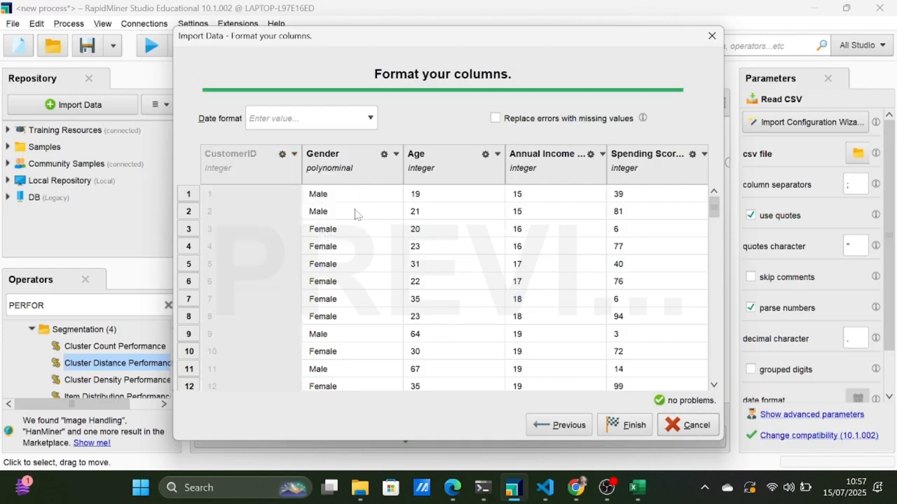
{"action": "left_click", "coordinate": [397, 154]}
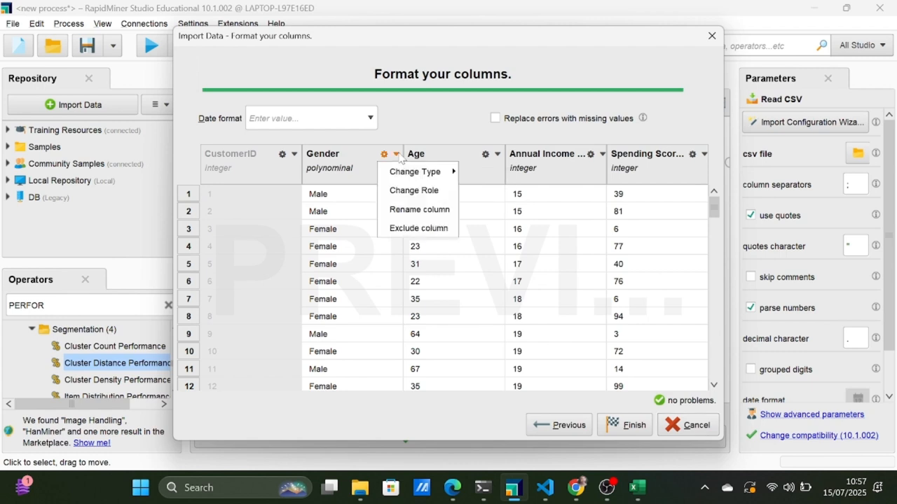
{"action": "left_click", "coordinate": [444, 192]}
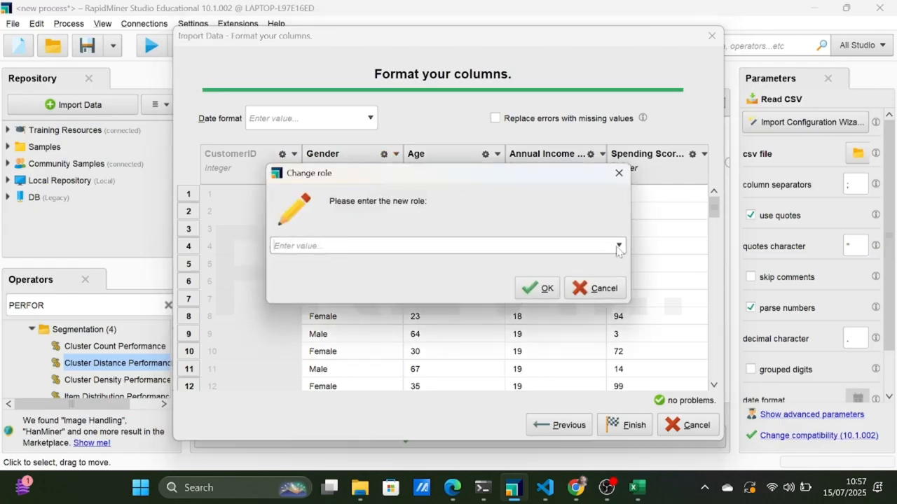
{"action": "left_click", "coordinate": [618, 246]}
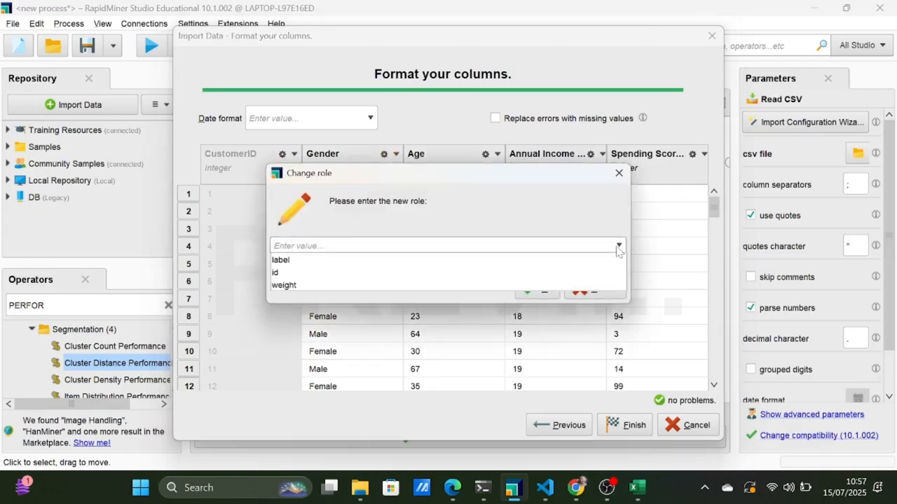
{"action": "left_click", "coordinate": [580, 260]}
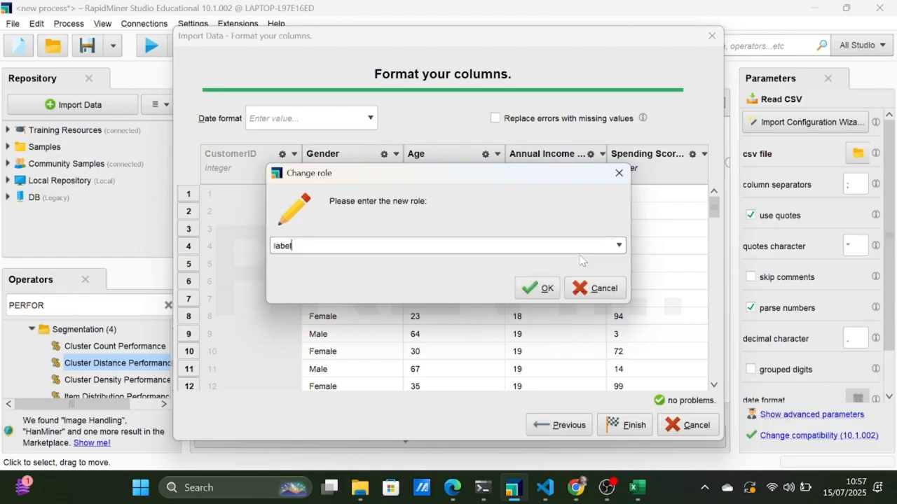
{"action": "left_click", "coordinate": [546, 286]}
{"action": "left_click", "coordinate": [625, 431]}
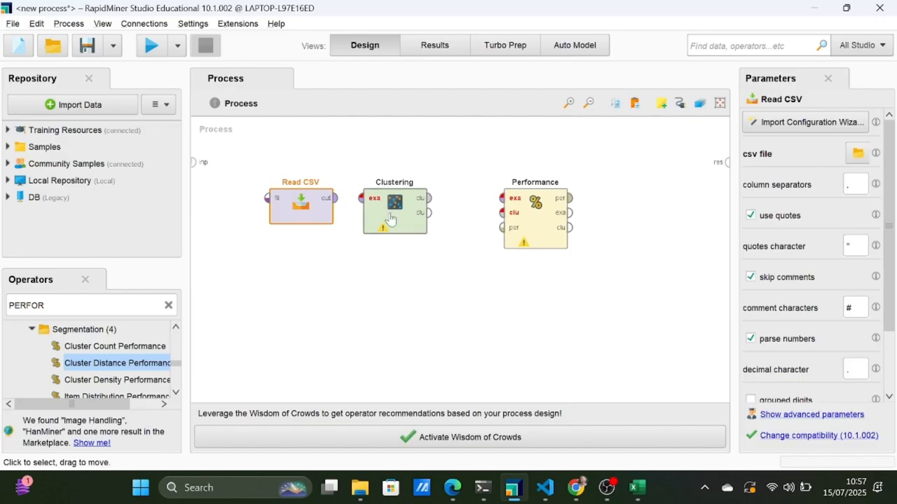
Step: Move Read CSV farther from the Clustering operator and connect its output to the Clustering example set input
{"action": "left_click", "coordinate": [390, 220]}
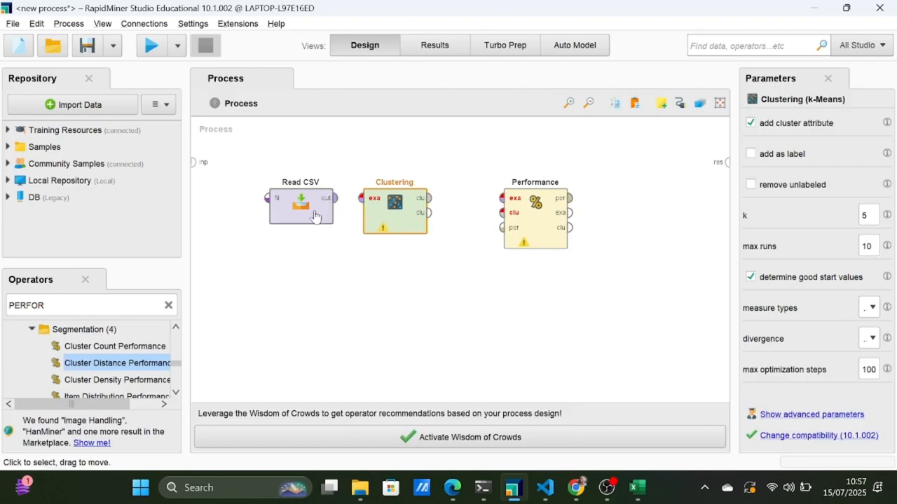
{"action": "left_click_drag", "start_coordinate": [314, 217], "coordinate": [267, 217]}
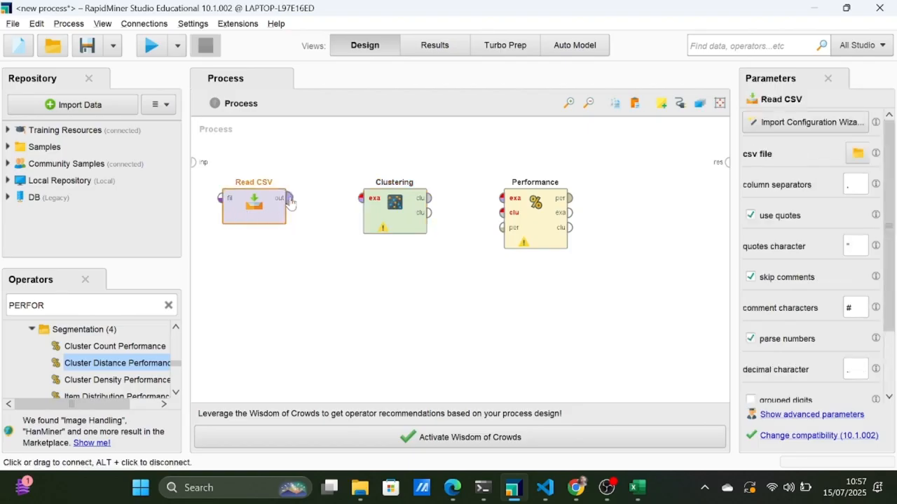
{"action": "left_click", "coordinate": [288, 199]}
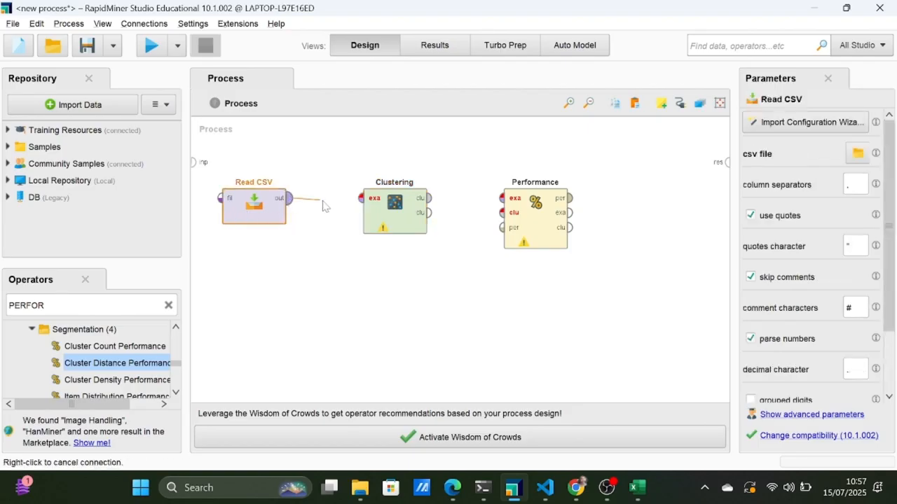
{"action": "left_click", "coordinate": [361, 199]}
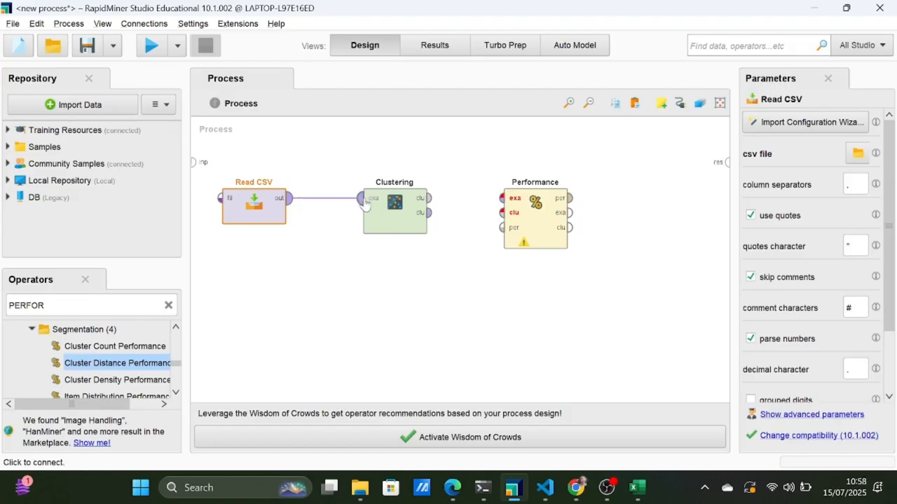
Step: Connect the Clustering operator's cluster model and clustered set outputs to the Performance operator's clu and exa inputs
{"action": "left_click", "coordinate": [429, 198]}
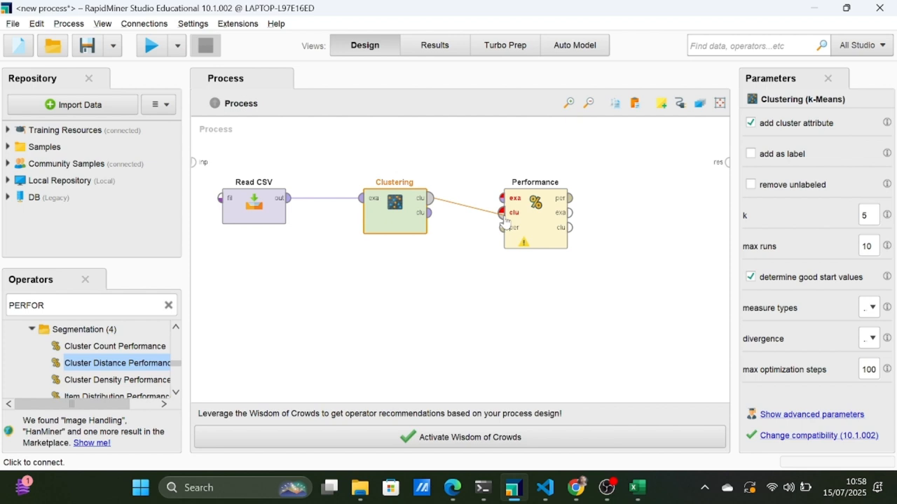
{"action": "left_click", "coordinate": [505, 218]}
{"action": "left_click", "coordinate": [430, 214]}
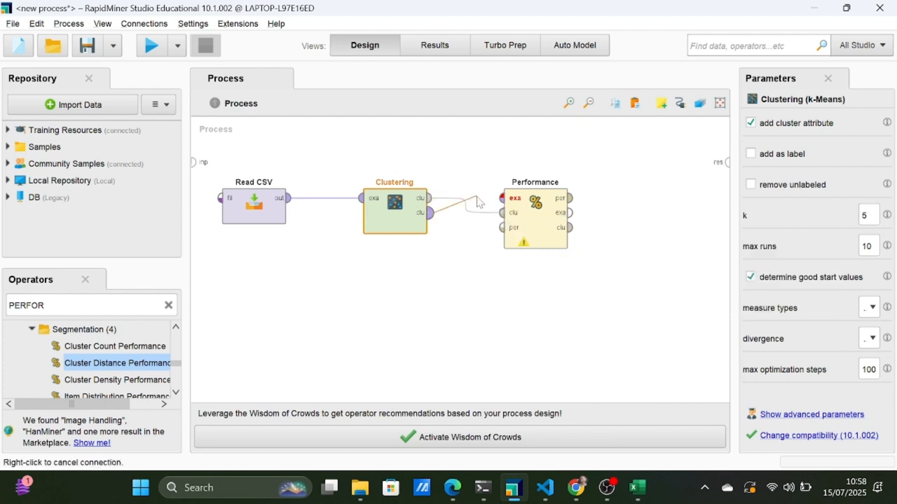
{"action": "left_click_drag", "start_coordinate": [502, 201], "coordinate": [546, 201]}
{"action": "left_click", "coordinate": [431, 213]}
{"action": "left_click", "coordinate": [502, 198]}
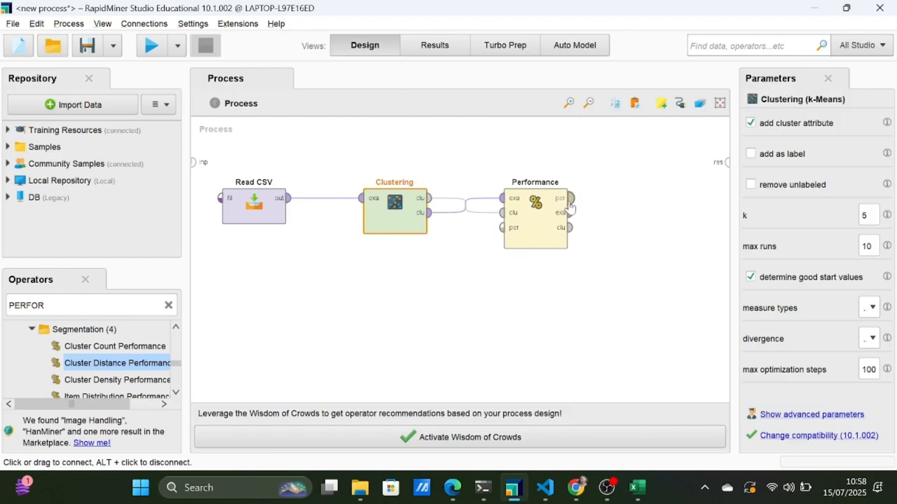
Step: Connect the Performance operator's per, exa and clu outputs to the process result ports
{"action": "double_click", "coordinate": [569, 202]}
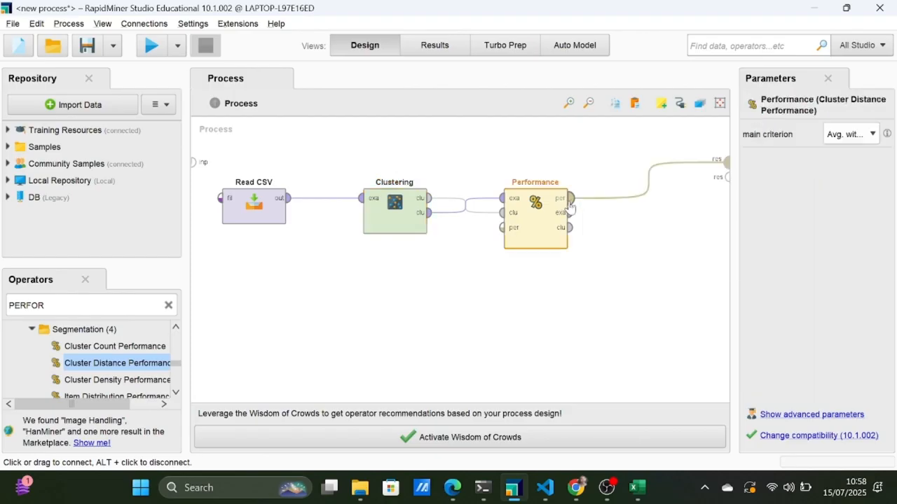
{"action": "double_click", "coordinate": [570, 214]}
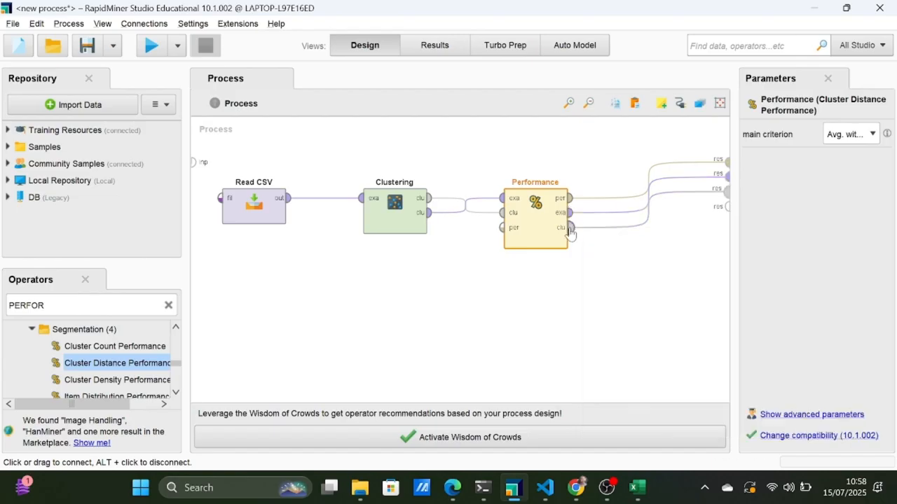
{"action": "double_click", "coordinate": [569, 228]}
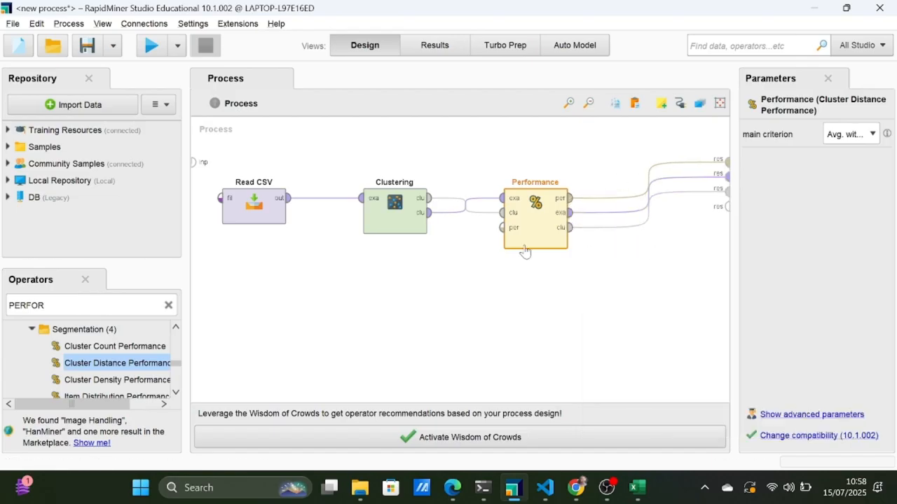
Step: Choose Avg. within centroid distance as the Performance operator's main criterion and show its advanced parameters
{"action": "left_click", "coordinate": [393, 221]}
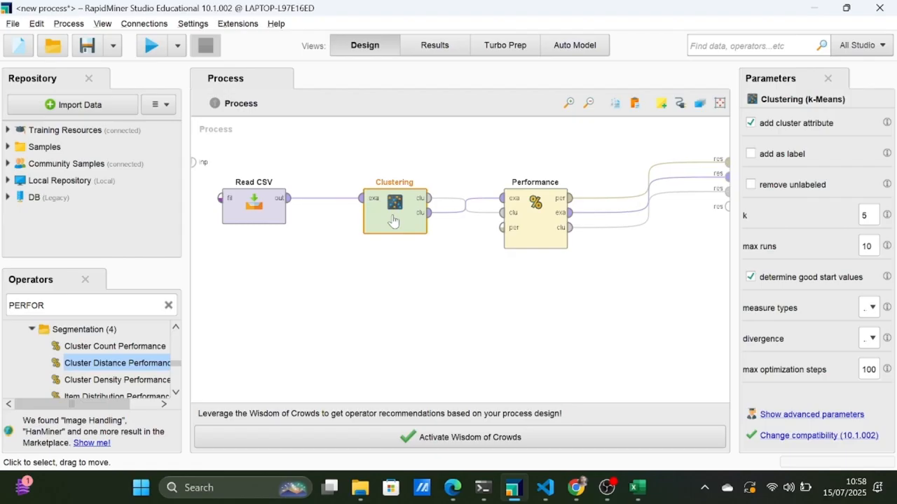
{"action": "left_click", "coordinate": [540, 240]}
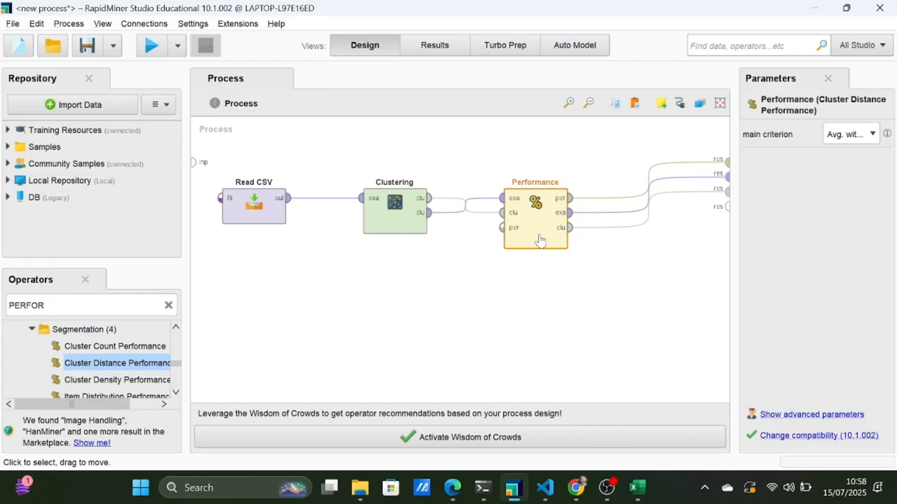
{"action": "left_click", "coordinate": [867, 137]}
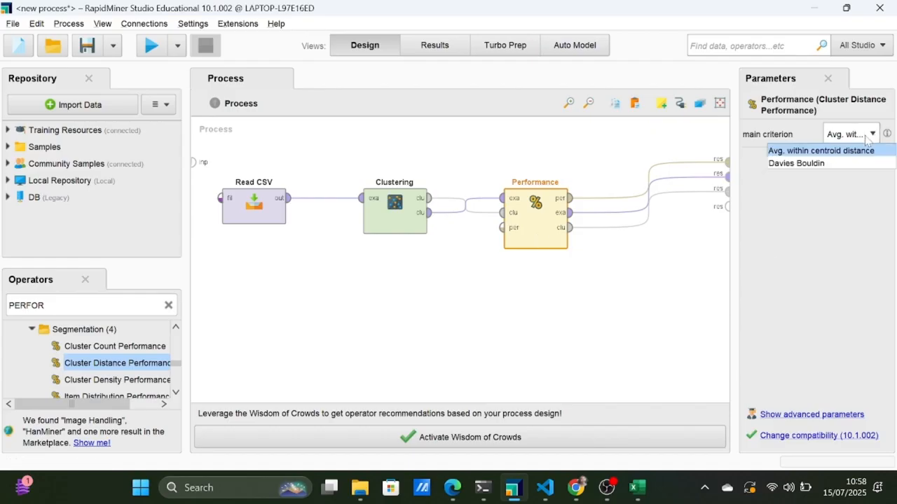
{"action": "left_click", "coordinate": [831, 152]}
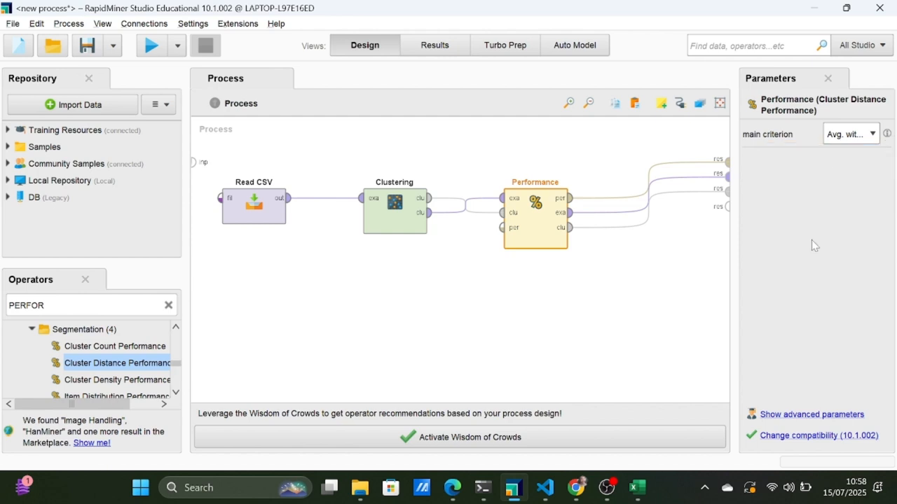
{"action": "left_click", "coordinate": [802, 418]}
{"action": "left_click", "coordinate": [799, 415]}
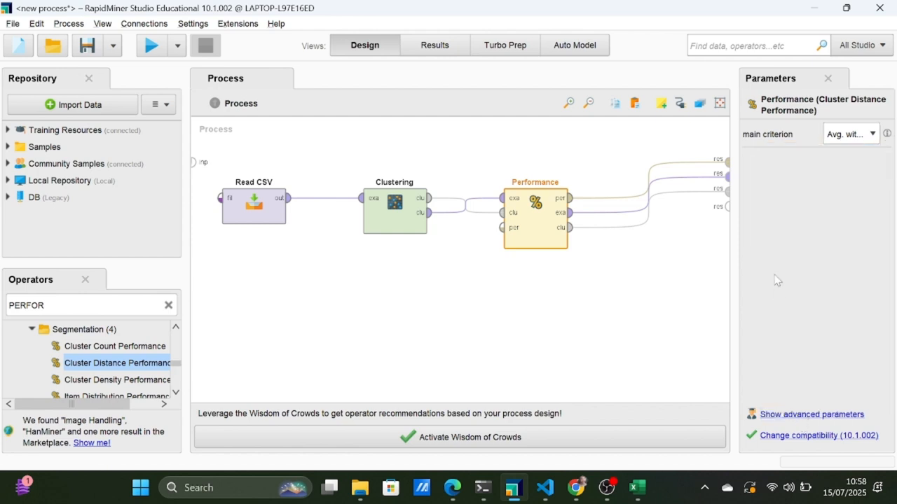
{"action": "left_click", "coordinate": [782, 418]}
{"action": "left_click", "coordinate": [782, 418]}
{"action": "left_click", "coordinate": [782, 418]}
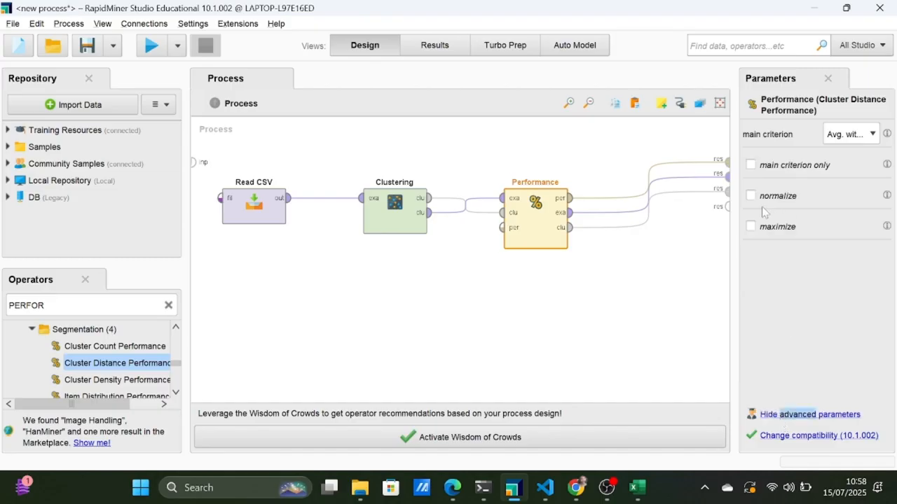
Step: Set the k-Means Clustering operator's measure types to NumericalMeasures and run the process
{"action": "left_click", "coordinate": [410, 223]}
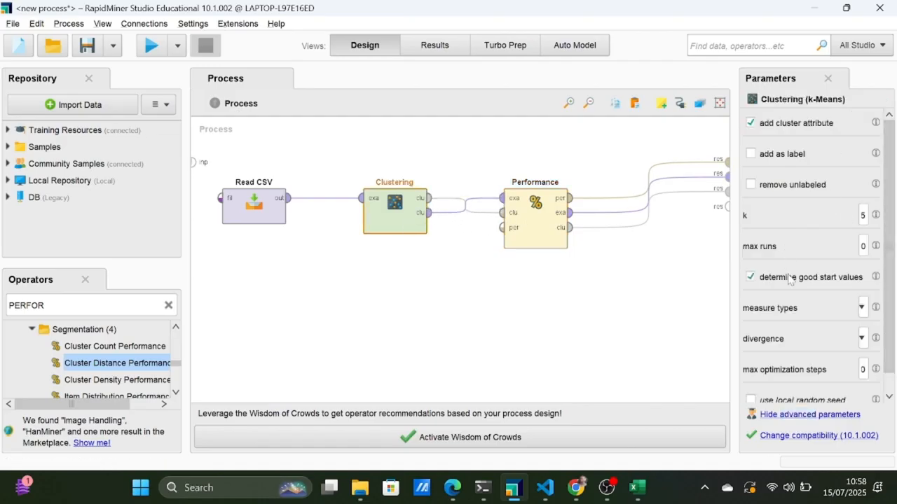
{"action": "left_click_drag", "start_coordinate": [736, 238], "coordinate": [662, 238]}
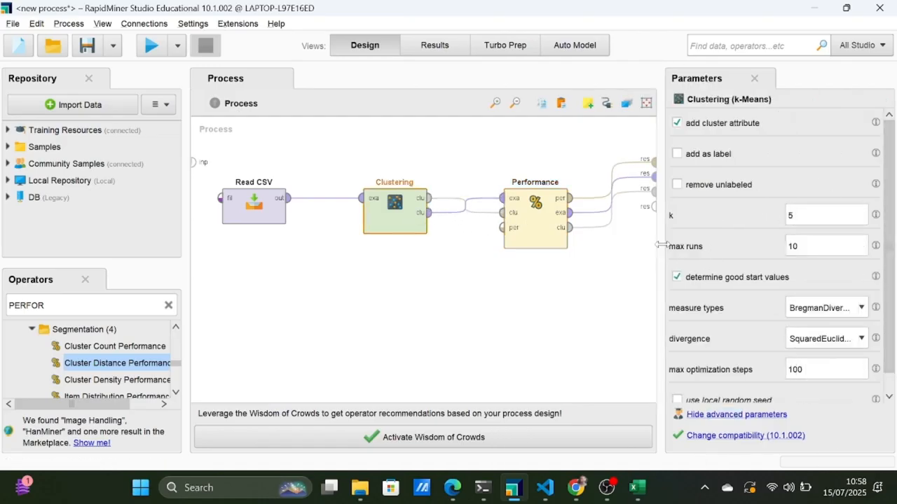
{"action": "left_click", "coordinate": [792, 215]}
{"action": "left_click", "coordinate": [841, 310]}
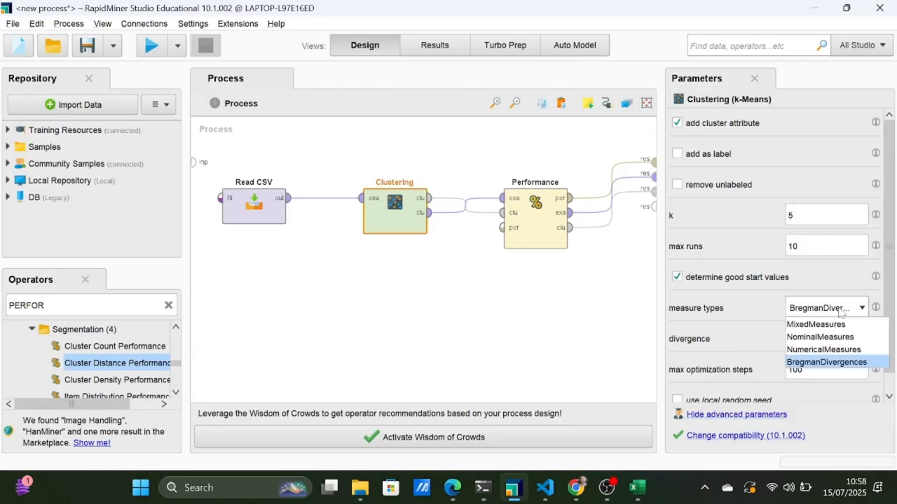
{"action": "left_click", "coordinate": [832, 353]}
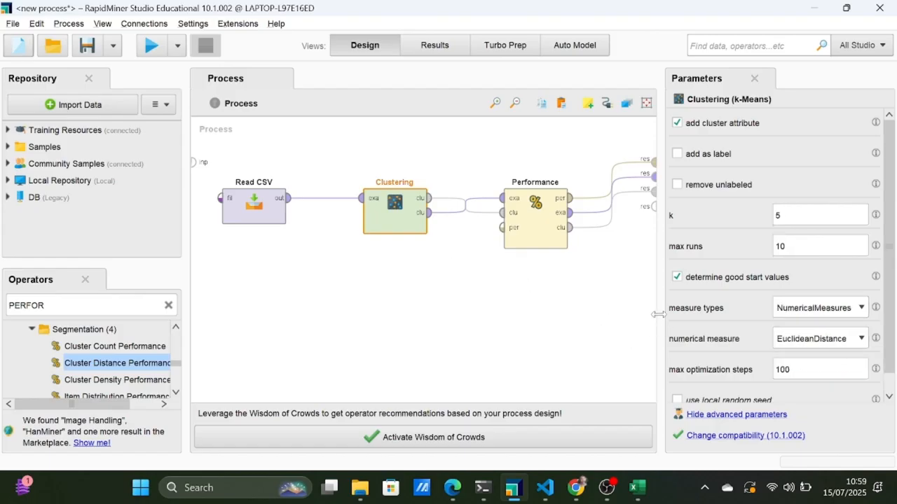
{"action": "left_click_drag", "start_coordinate": [659, 314], "coordinate": [747, 312]}
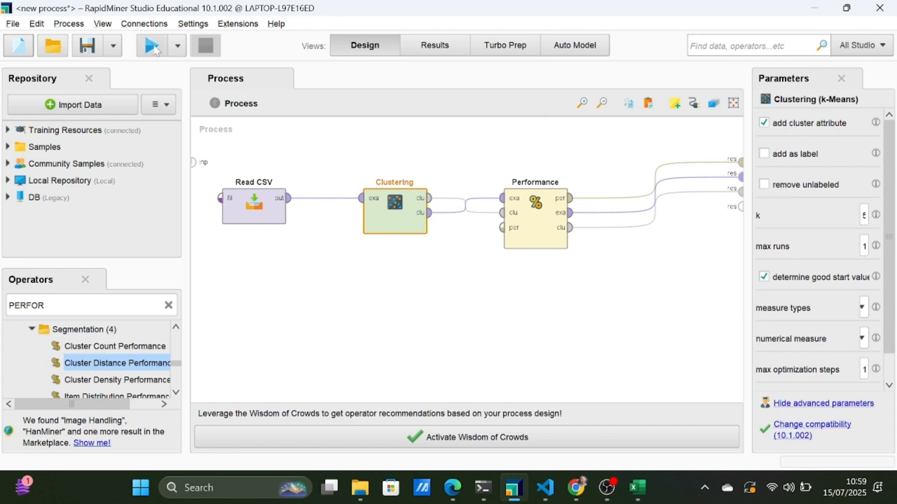
{"action": "left_click", "coordinate": [151, 46]}
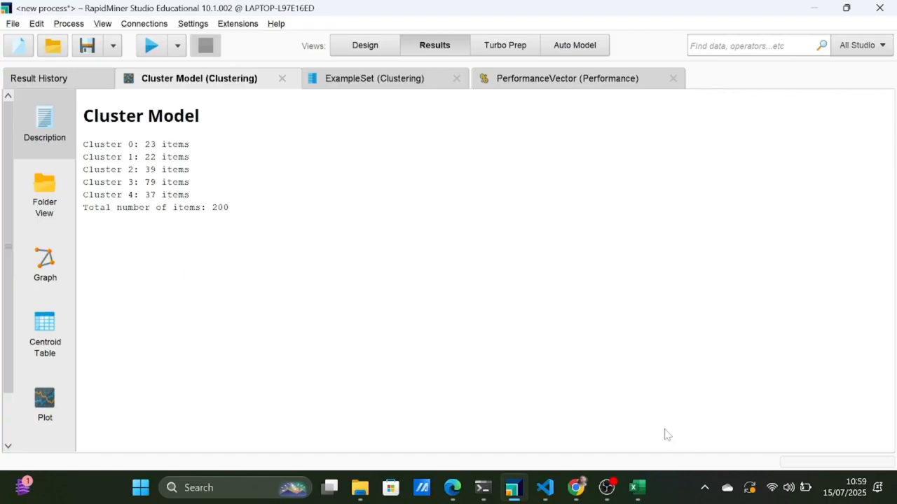
Step: Switch to the Excel workbook, place it side by side with RapidMiner, and compare the BANYAKNYA CLUSTER table with the Cluster Model item counts
{"action": "left_click", "coordinate": [648, 502]}
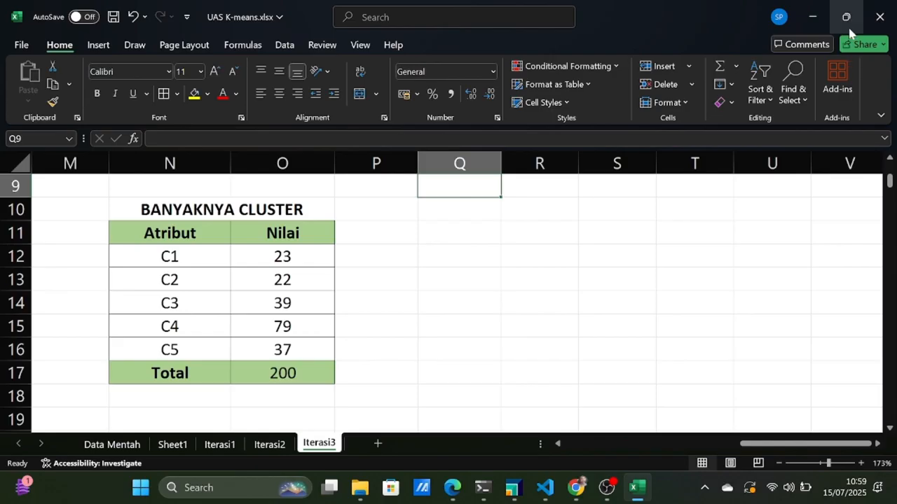
{"action": "mouse_move", "coordinate": [845, 19]}
{"action": "left_click", "coordinate": [756, 51]}
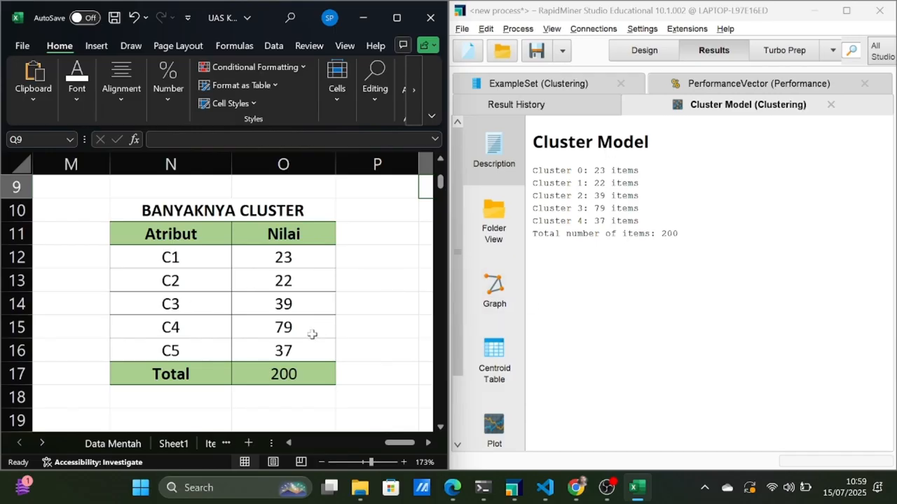
{"action": "scroll", "coordinate": [311, 333], "scroll_direction": "up", "scroll_amount": 1}
{"action": "scroll", "coordinate": [311, 333], "scroll_direction": "up", "scroll_amount": 1}
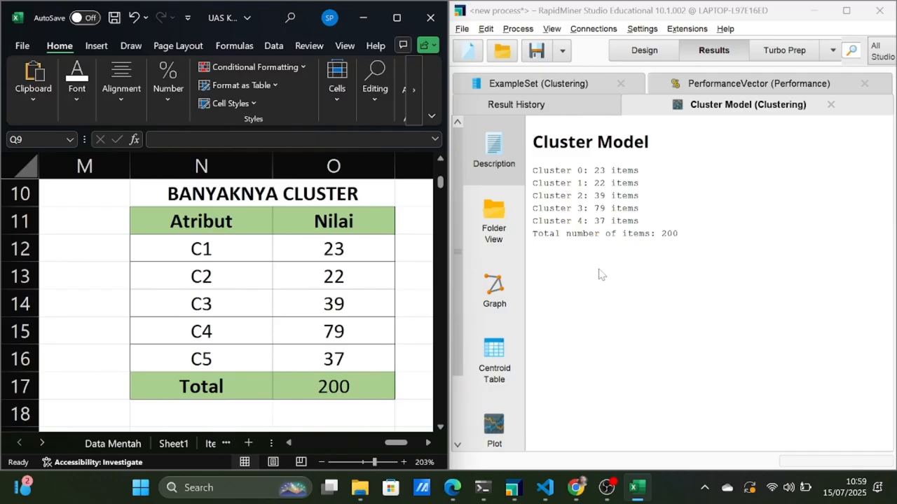
{"action": "left_click", "coordinate": [585, 291]}
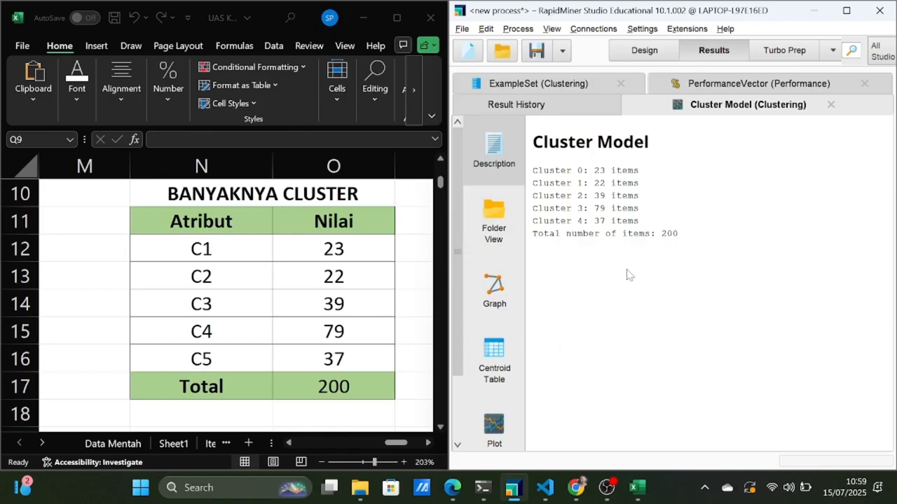
Step: Maximize the RapidMiner results and examine the cluster model's centroid table
{"action": "left_click", "coordinate": [846, 9]}
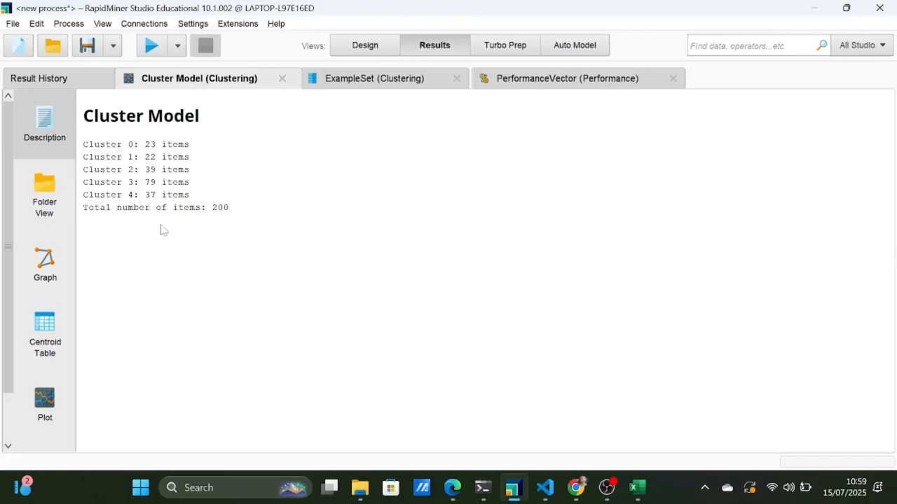
{"action": "left_click", "coordinate": [27, 354]}
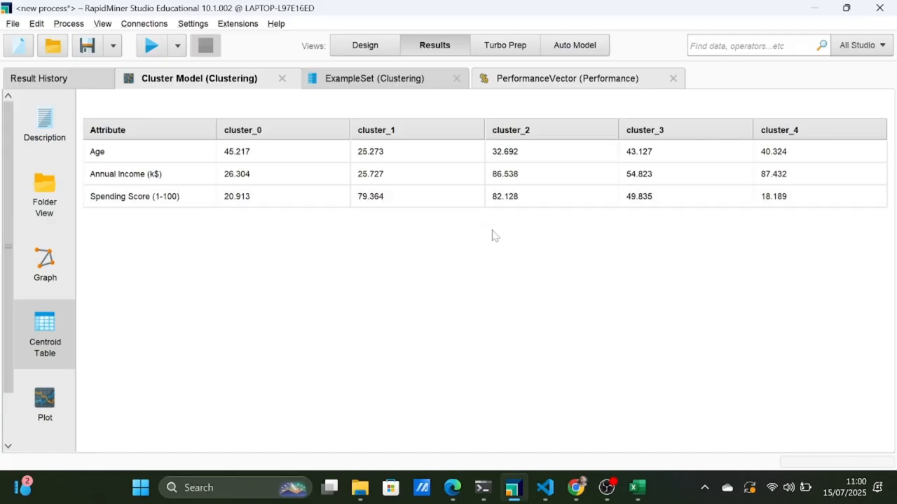
Step: Switch to the Excel workbook and bring the A, B and C centroid table on the Iterasi1 sheet into view
{"action": "mouse_move", "coordinate": [636, 485]}
{"action": "left_click", "coordinate": [641, 400]}
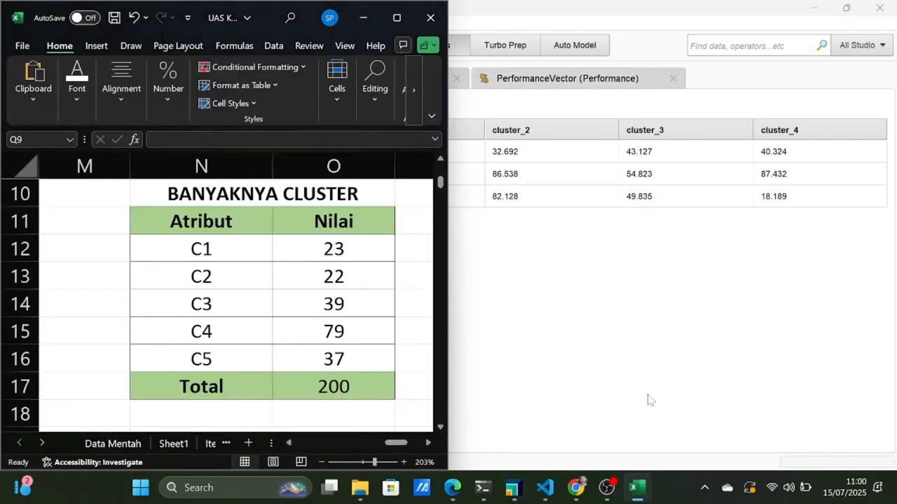
{"action": "scroll", "coordinate": [379, 291], "scroll_direction": "up", "scroll_amount": 3}
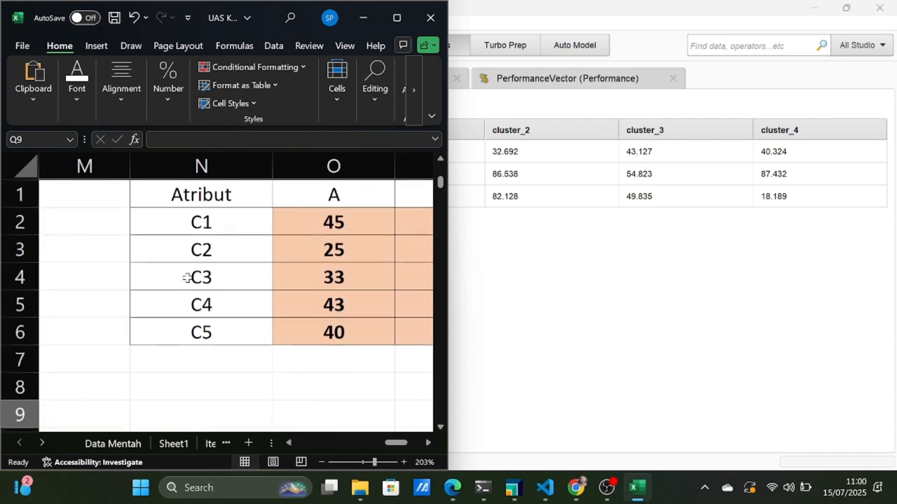
{"action": "left_click", "coordinate": [203, 443]}
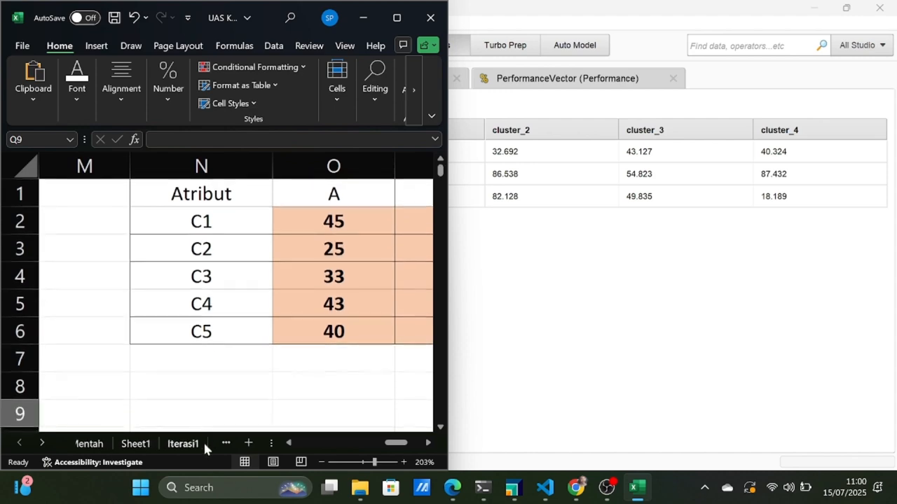
{"action": "scroll", "coordinate": [237, 303], "scroll_direction": "up", "scroll_amount": 3}
{"action": "scroll", "coordinate": [236, 301], "scroll_direction": "right", "scroll_amount": 4}
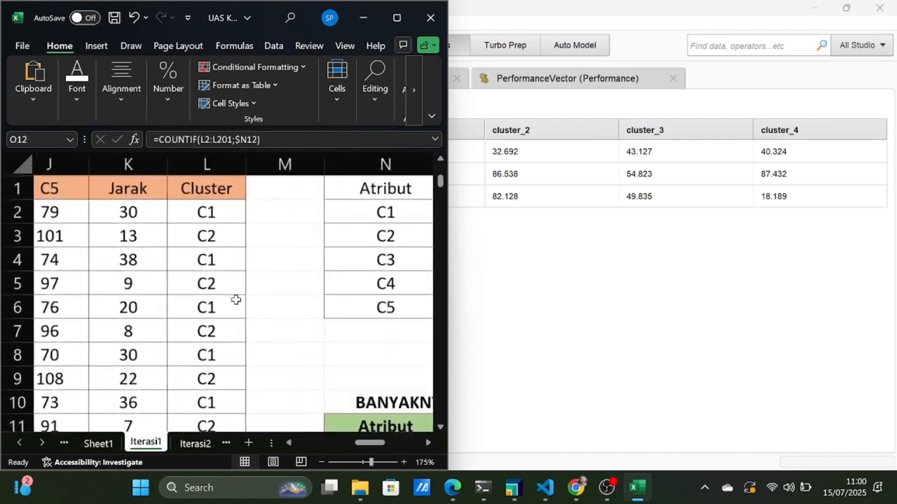
{"action": "scroll", "coordinate": [236, 302], "scroll_direction": "right", "scroll_amount": 2}
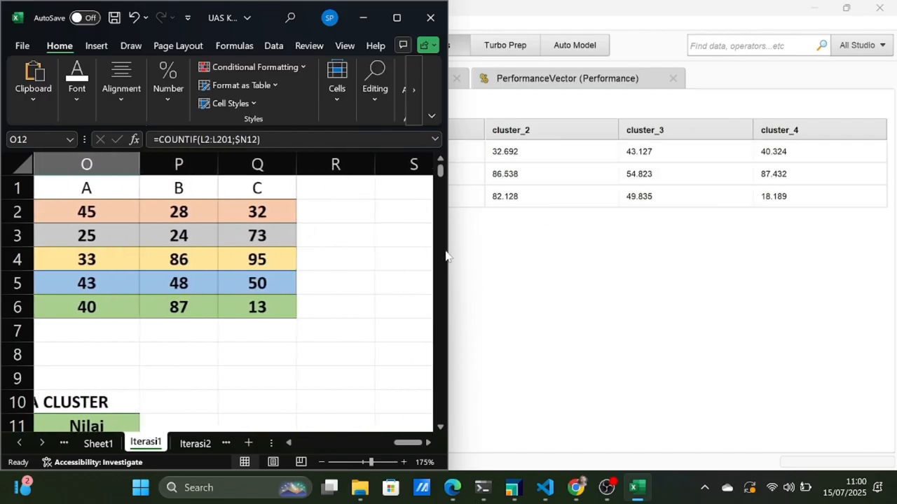
Step: Narrow the Excel window to compare its centroids with RapidMiner's centroid table, then return to RapidMiner maximized
{"action": "left_click_drag", "start_coordinate": [445, 242], "coordinate": [396, 250]}
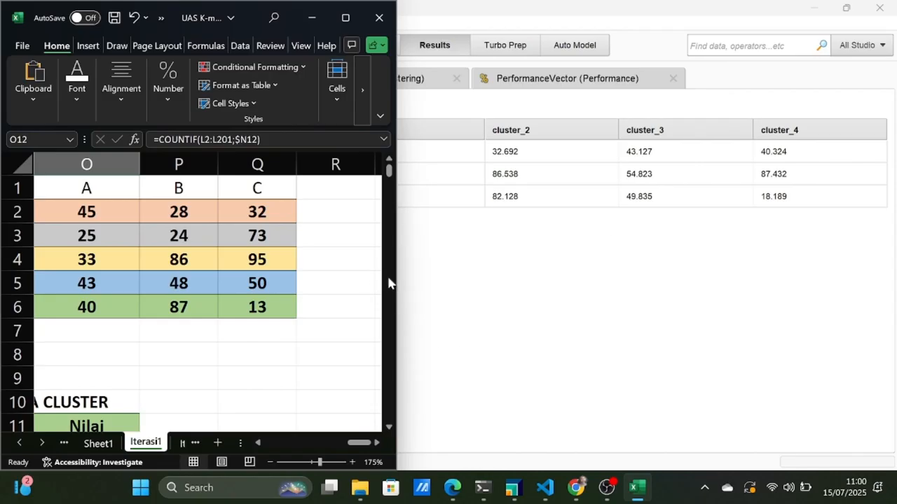
{"action": "left_click_drag", "start_coordinate": [395, 277], "coordinate": [288, 301]}
{"action": "left_click_drag", "start_coordinate": [346, 300], "coordinate": [346, 301]}
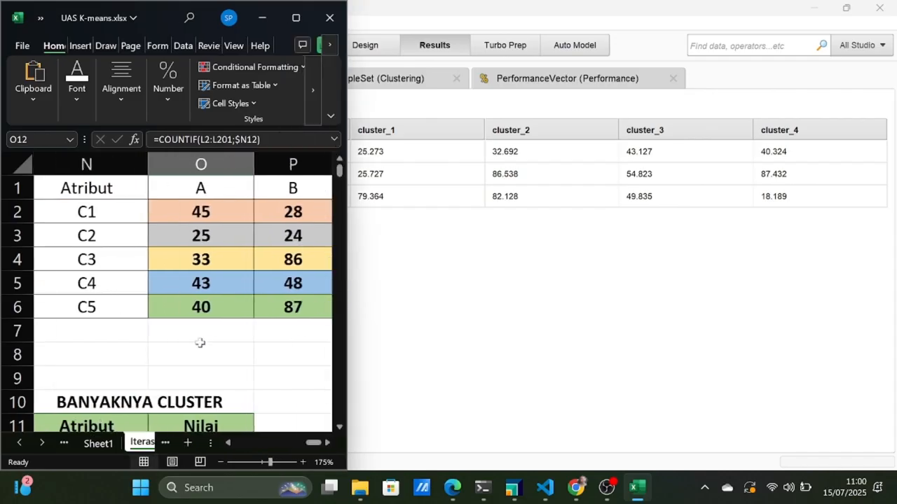
{"action": "left_click", "coordinate": [273, 225]}
{"action": "left_click", "coordinate": [847, 8]}
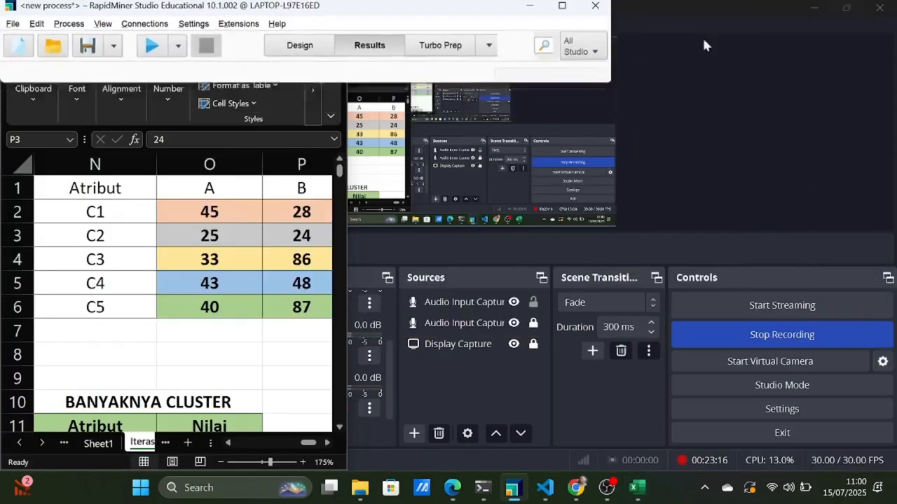
{"action": "left_click", "coordinate": [560, 6]}
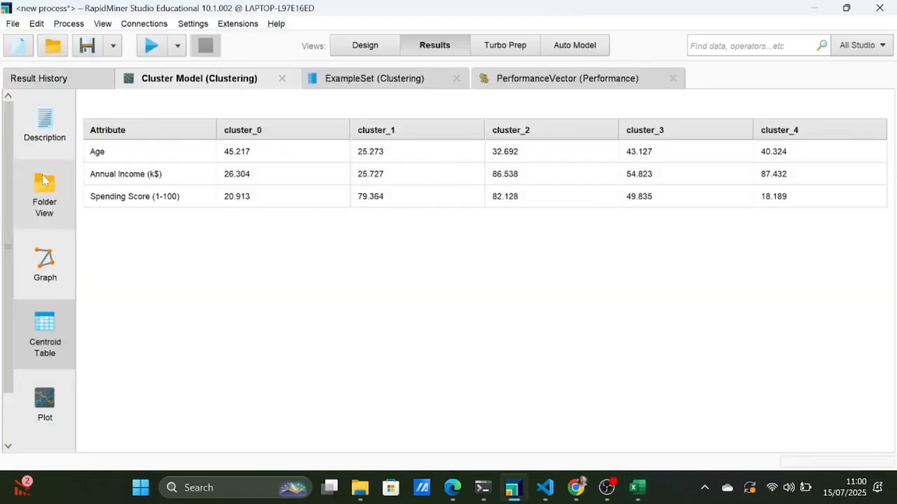
Step: View the clustered ExampleSet as a Scatter / Bubble plot of Annual Income (k$) against Age, colored by cluster
{"action": "scroll", "coordinate": [40, 234], "scroll_direction": "down", "scroll_amount": 2}
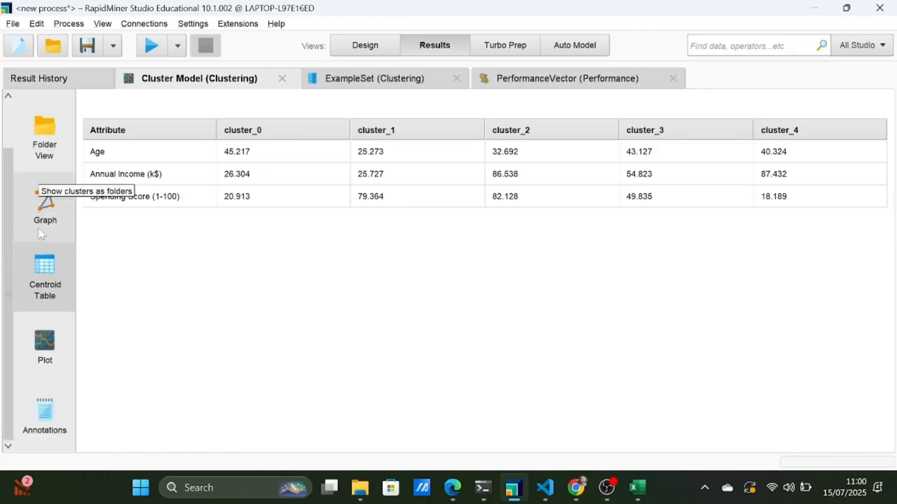
{"action": "left_click", "coordinate": [530, 77]}
{"action": "left_click", "coordinate": [406, 82]}
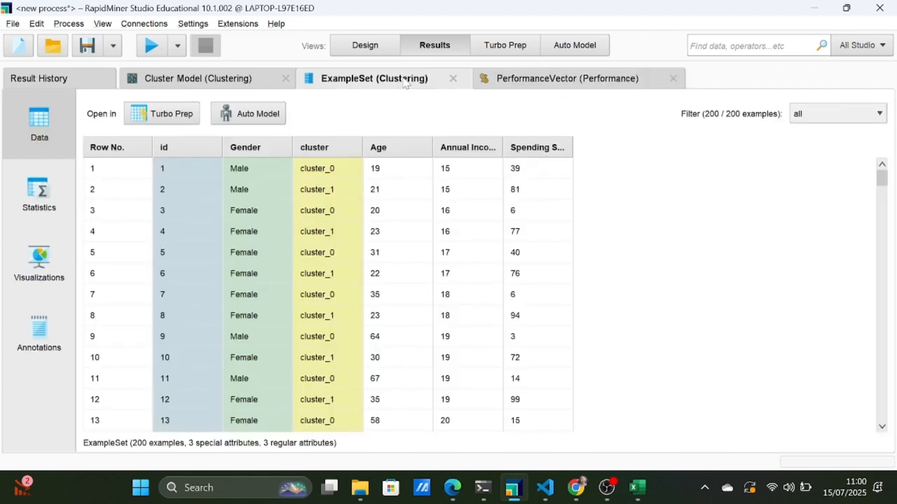
{"action": "left_click", "coordinate": [10, 283]}
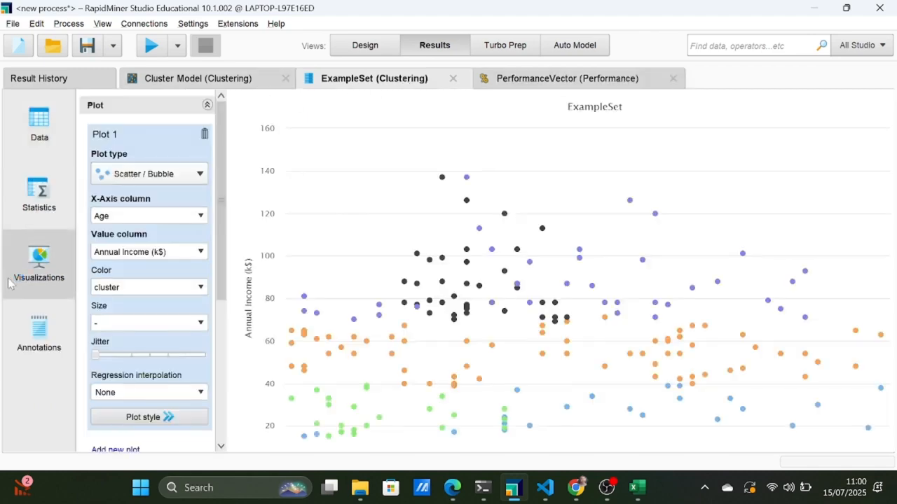
{"action": "left_click", "coordinate": [153, 179]}
{"action": "left_click", "coordinate": [247, 244]}
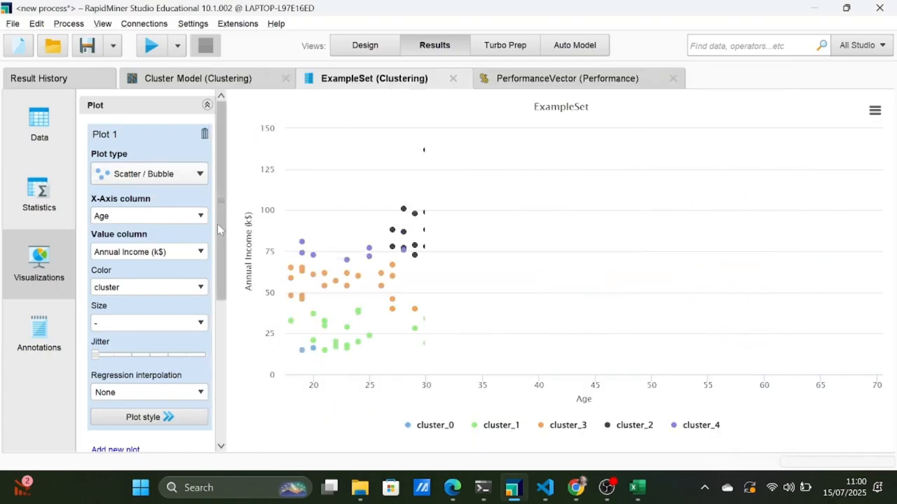
{"action": "left_click", "coordinate": [145, 216]}
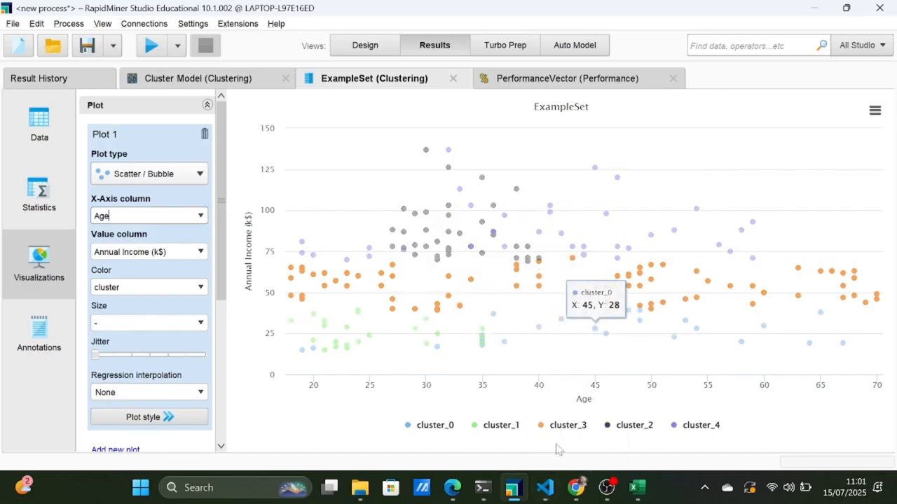
Step: Switch to the Mall_K-means.ipynb notebook in VS Code and review the library imports in the first code cell
{"action": "left_click", "coordinate": [545, 488]}
{"action": "left_click", "coordinate": [435, 421]}
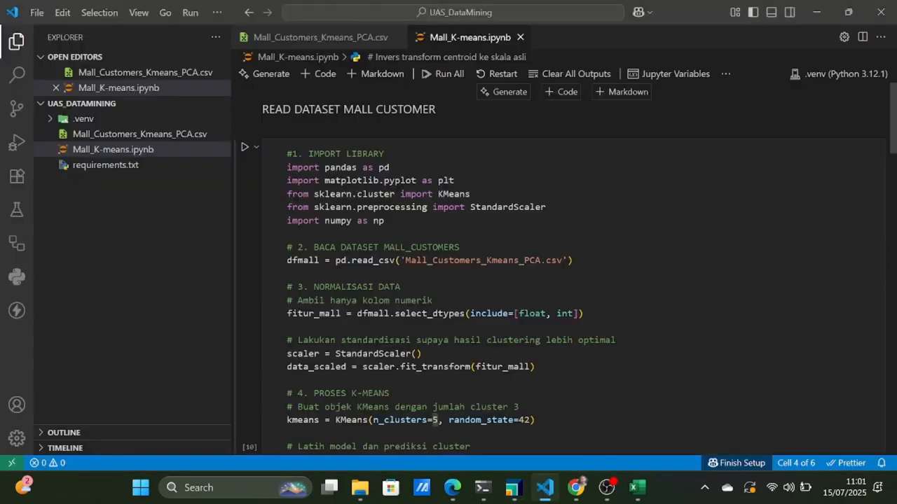
{"action": "scroll", "coordinate": [435, 420], "scroll_direction": "down", "scroll_amount": 3}
{"action": "scroll", "coordinate": [561, 273], "scroll_direction": "up", "scroll_amount": 3}
{"action": "left_click", "coordinate": [384, 220]}
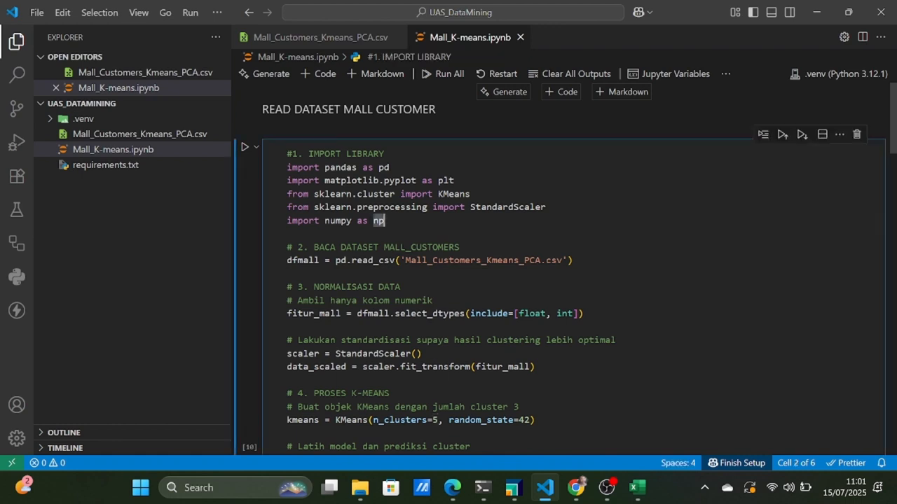
{"action": "left_click", "coordinate": [390, 167]}
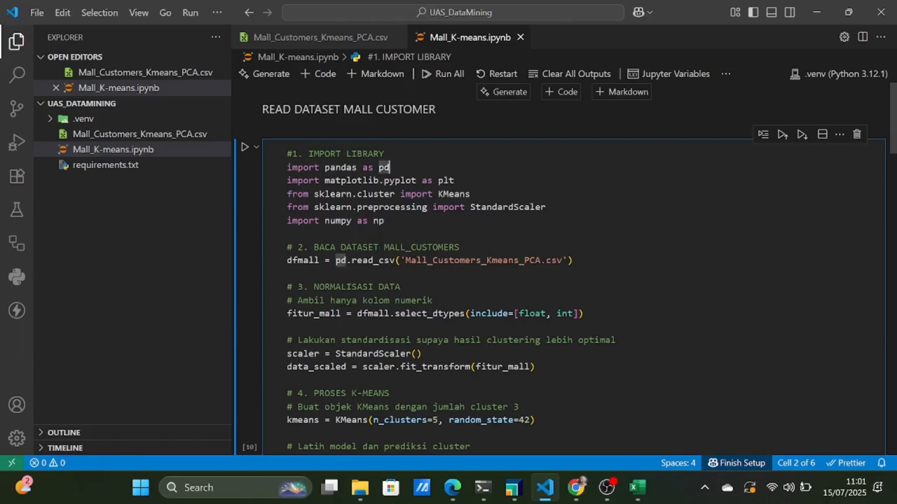
{"action": "left_click", "coordinate": [455, 181]}
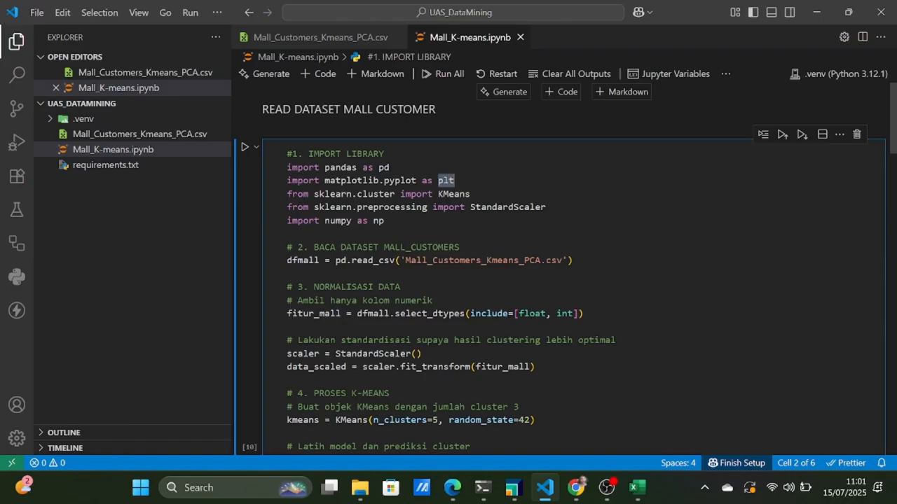
{"action": "left_click", "coordinate": [390, 207]}
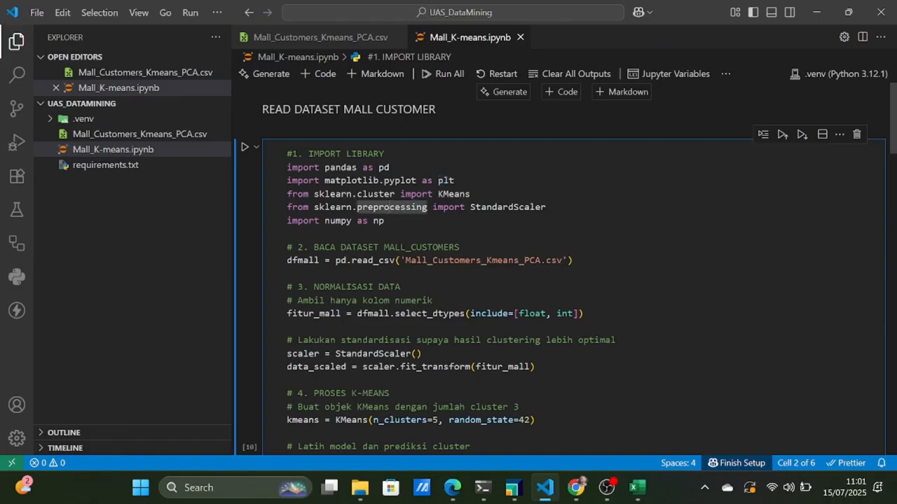
{"action": "left_click", "coordinate": [454, 181]}
{"action": "left_click", "coordinate": [389, 167]}
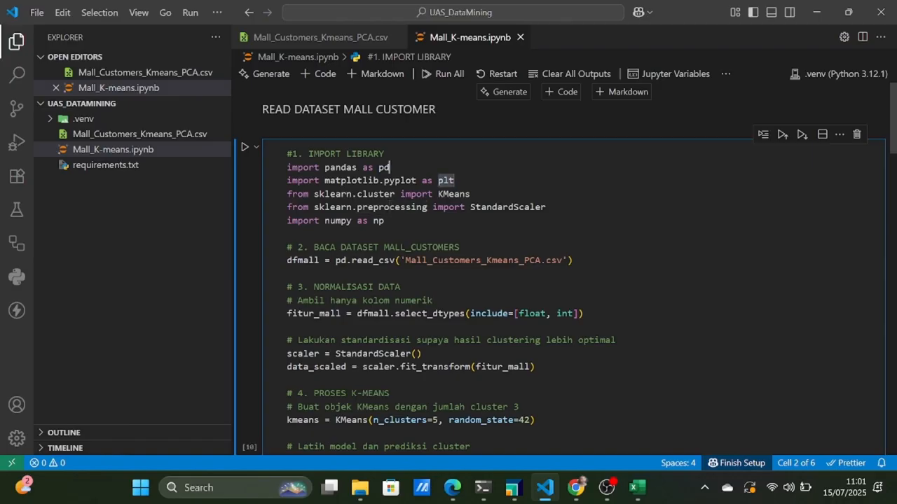
{"action": "scroll", "coordinate": [561, 281], "scroll_direction": "down", "scroll_amount": 1}
{"action": "scroll", "coordinate": [560, 280], "scroll_direction": "down", "scroll_amount": 1}
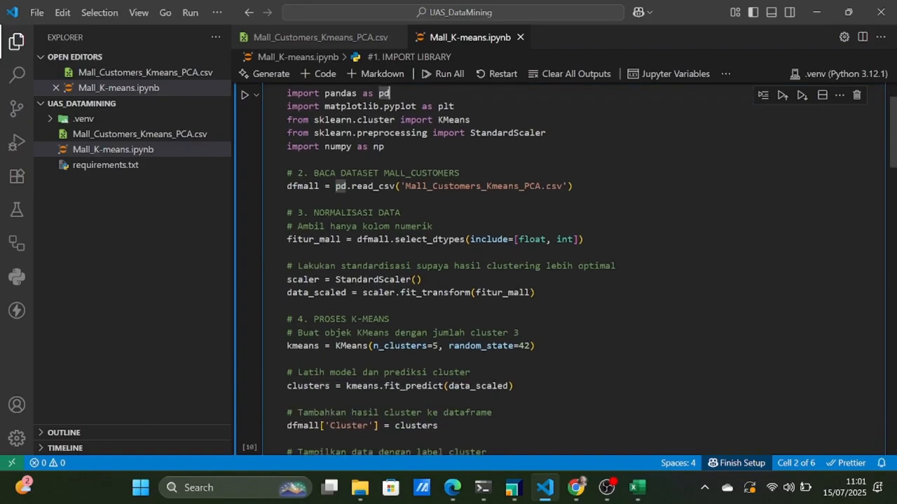
Step: Highlight the import statements from pandas to numpy in the first code cell, then clear the selection
{"action": "scroll", "coordinate": [560, 280], "scroll_direction": "up", "scroll_amount": 2}
{"action": "left_click_drag", "start_coordinate": [384, 201], "coordinate": [287, 147]}
{"action": "scroll", "coordinate": [560, 280], "scroll_direction": "down", "scroll_amount": 1}
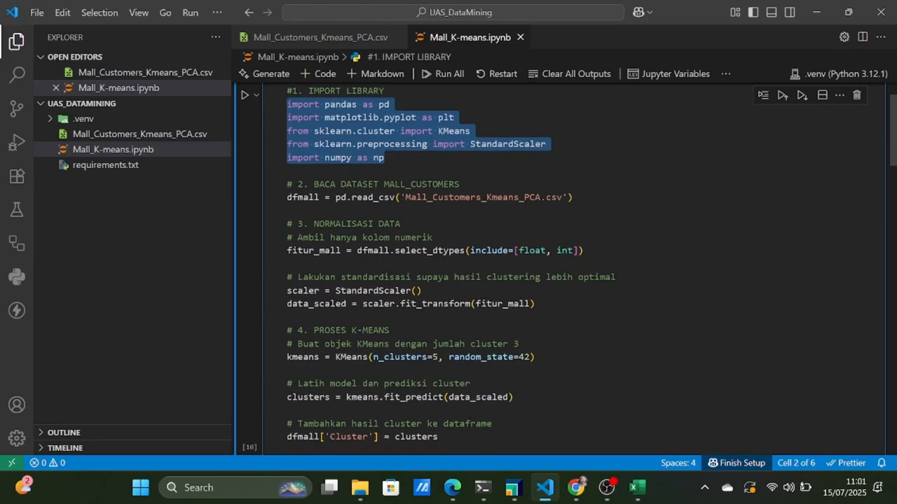
{"action": "scroll", "coordinate": [561, 280], "scroll_direction": "up", "scroll_amount": 1}
{"action": "left_click", "coordinate": [385, 188]}
{"action": "scroll", "coordinate": [561, 280], "scroll_direction": "down", "scroll_amount": 1}
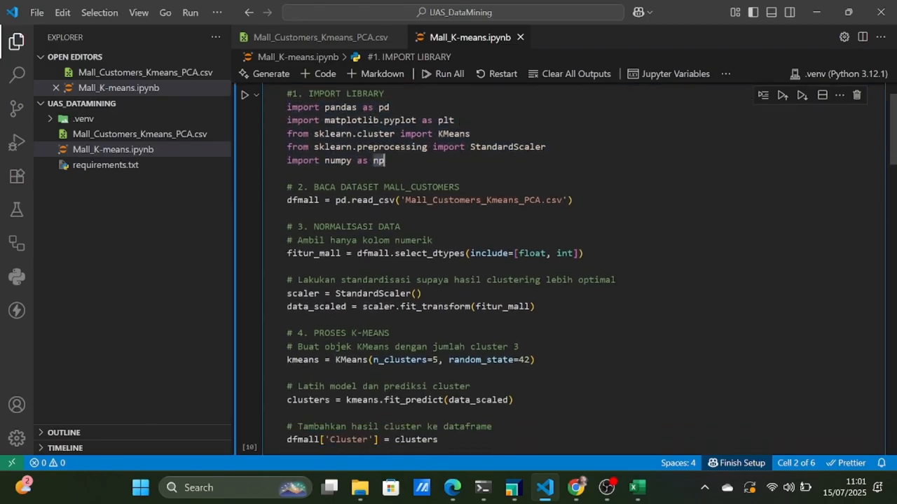
Step: Check the dataset file named in the read_csv line by viewing Mall_Customers_Kmeans_PCA.csv, then return to the Mall_K-means.ipynb notebook
{"action": "left_click", "coordinate": [574, 200]}
{"action": "left_click", "coordinate": [97, 147]}
{"action": "left_click", "coordinate": [97, 138]}
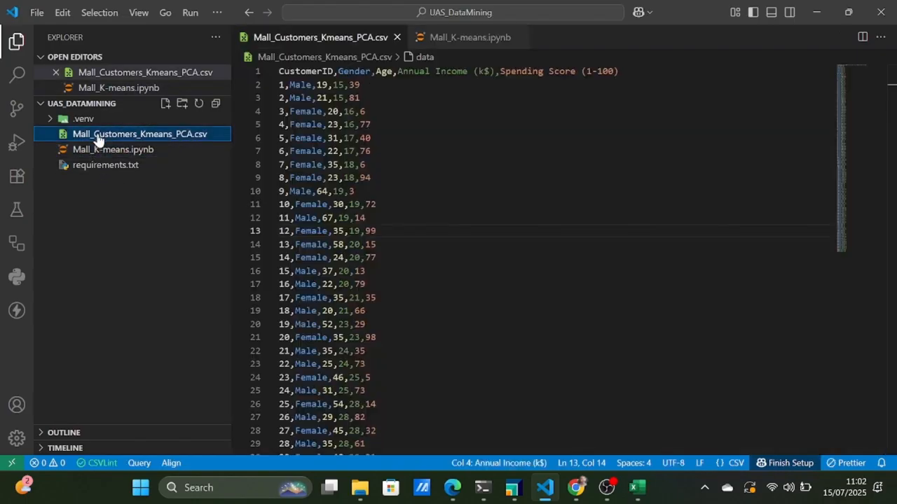
{"action": "left_click", "coordinate": [156, 151]}
{"action": "left_click", "coordinate": [144, 135]}
{"action": "left_click", "coordinate": [141, 150]}
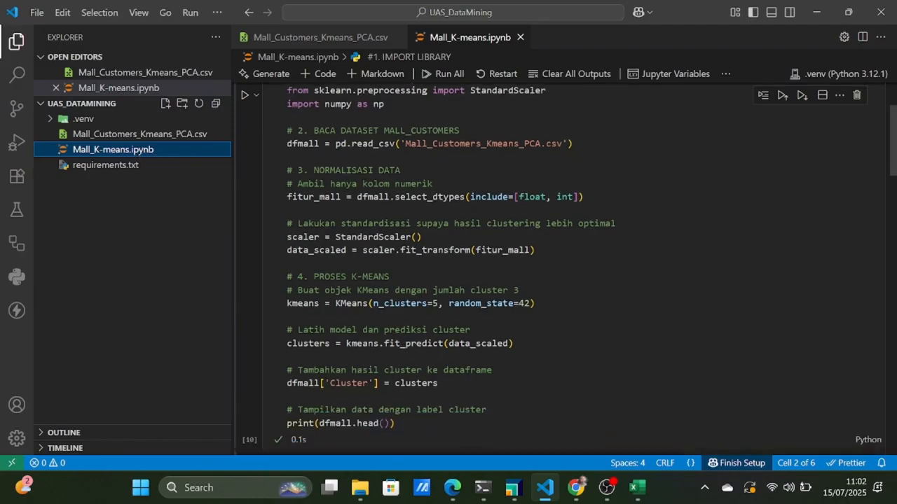
Step: Run all notebook cells and check the first cell's output of customer rows and cluster labels against its K-Means code
{"action": "left_click", "coordinate": [440, 73]}
{"action": "scroll", "coordinate": [470, 294], "scroll_direction": "down", "scroll_amount": 5}
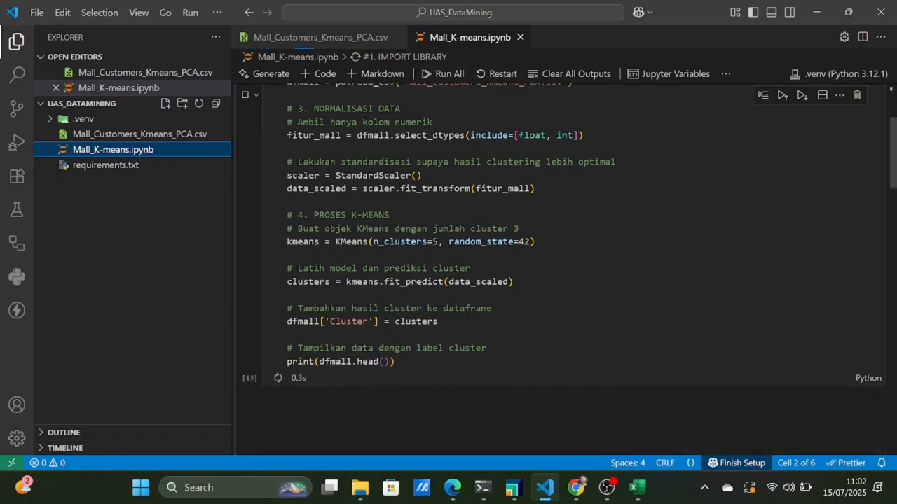
{"action": "scroll", "coordinate": [471, 296], "scroll_direction": "down", "scroll_amount": 1}
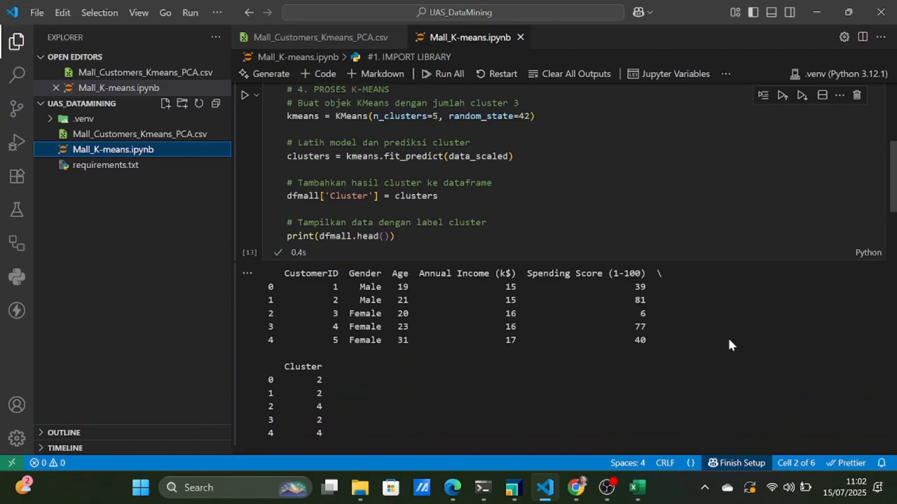
{"action": "scroll", "coordinate": [619, 309], "scroll_direction": "up", "scroll_amount": 3}
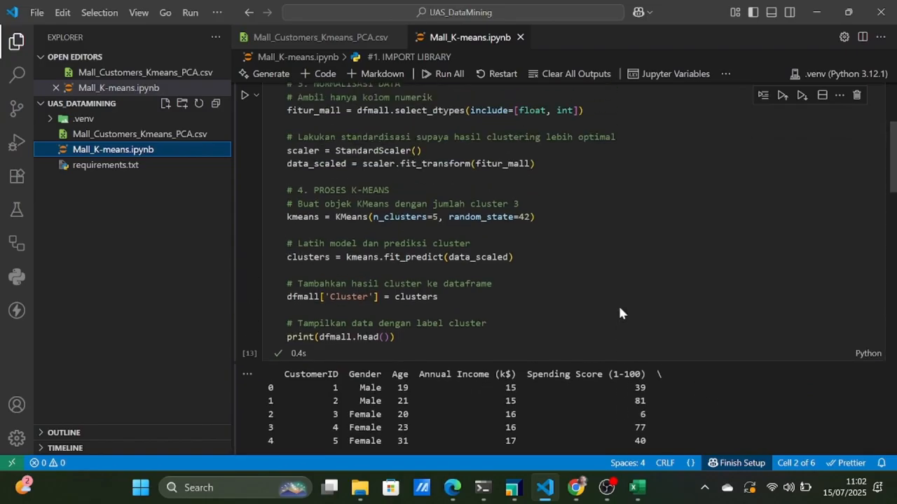
{"action": "scroll", "coordinate": [619, 313], "scroll_direction": "up", "scroll_amount": 1}
{"action": "scroll", "coordinate": [619, 313], "scroll_direction": "down", "scroll_amount": 2}
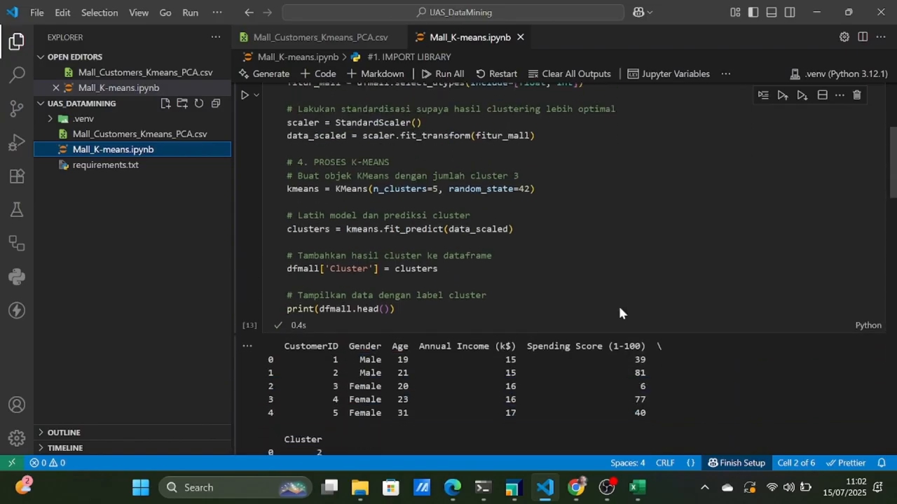
{"action": "scroll", "coordinate": [481, 316], "scroll_direction": "up", "scroll_amount": 1}
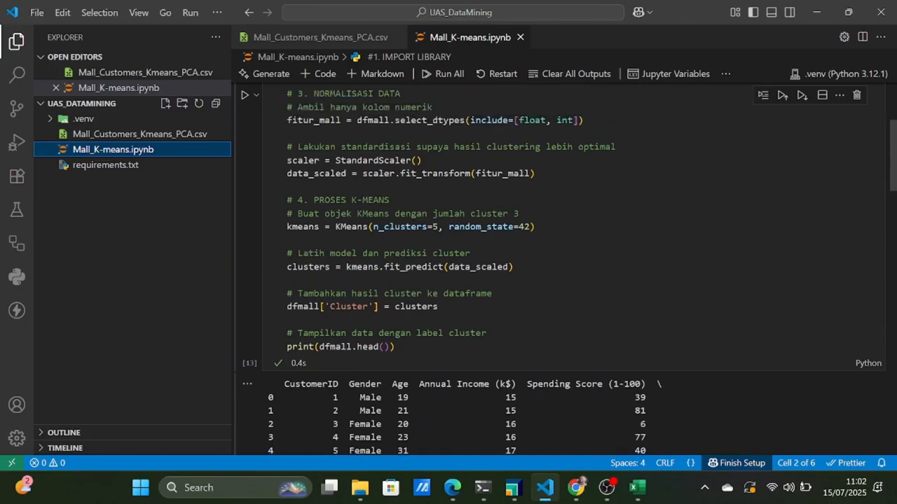
Step: Examine the Age and Annual Income visualization cell's code and its scatter plot with centroids
{"action": "scroll", "coordinate": [481, 316], "scroll_direction": "down", "scroll_amount": 10}
{"action": "scroll", "coordinate": [561, 301], "scroll_direction": "down", "scroll_amount": 1}
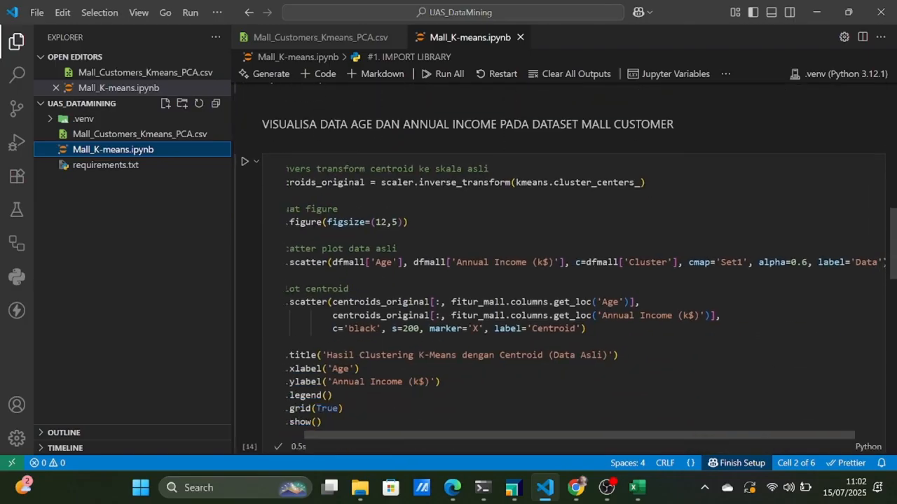
{"action": "scroll", "coordinate": [561, 302], "scroll_direction": "left", "scroll_amount": 1}
{"action": "scroll", "coordinate": [566, 270], "scroll_direction": "up", "scroll_amount": 2}
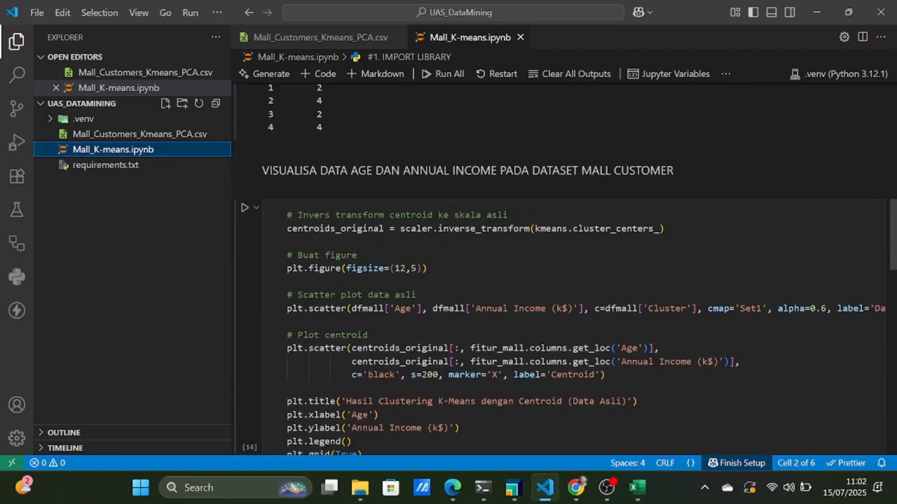
{"action": "scroll", "coordinate": [566, 270], "scroll_direction": "down", "scroll_amount": 1}
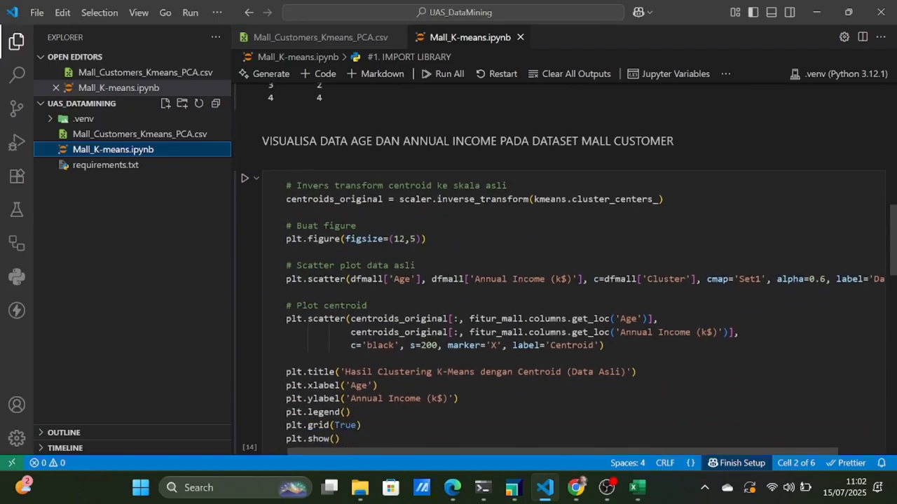
{"action": "scroll", "coordinate": [566, 270], "scroll_direction": "down", "scroll_amount": 2}
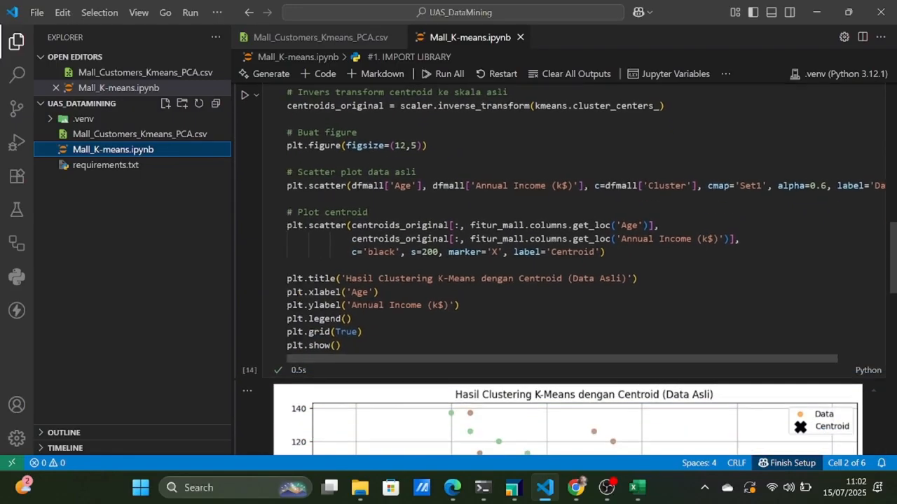
{"action": "scroll", "coordinate": [357, 212], "scroll_direction": "down", "scroll_amount": 5}
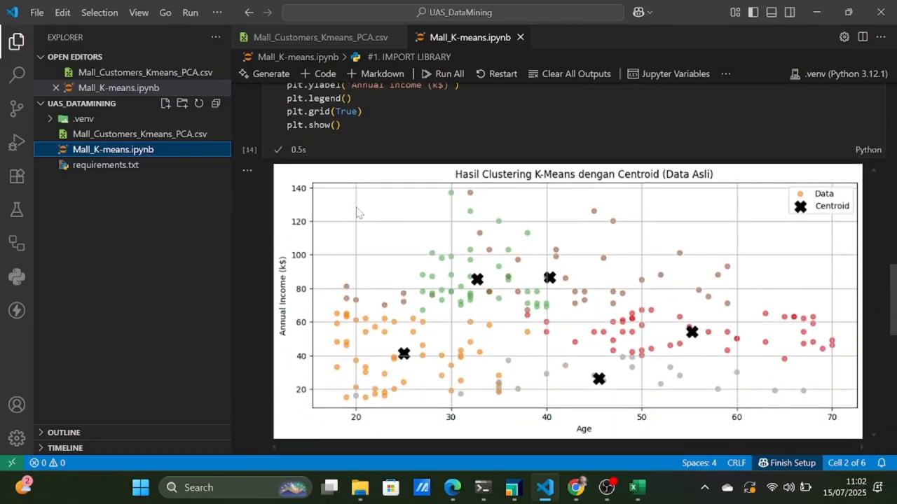
Step: View the notebook's Age and Annual Income scatter plot, check the ExampleSet plot in RapidMiner, and return to the notebook
{"action": "scroll", "coordinate": [357, 211], "scroll_direction": "up", "scroll_amount": 4}
{"action": "scroll", "coordinate": [358, 211], "scroll_direction": "down", "scroll_amount": 5}
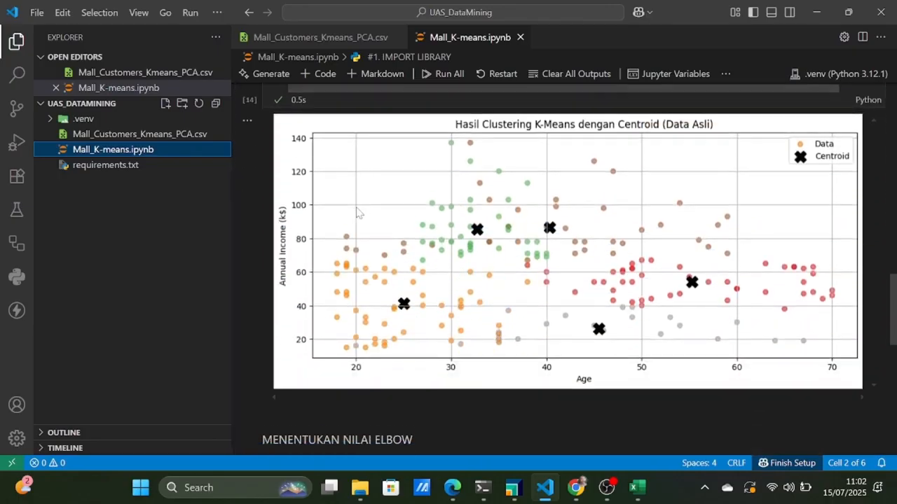
{"action": "scroll", "coordinate": [584, 293], "scroll_direction": "up", "scroll_amount": 1}
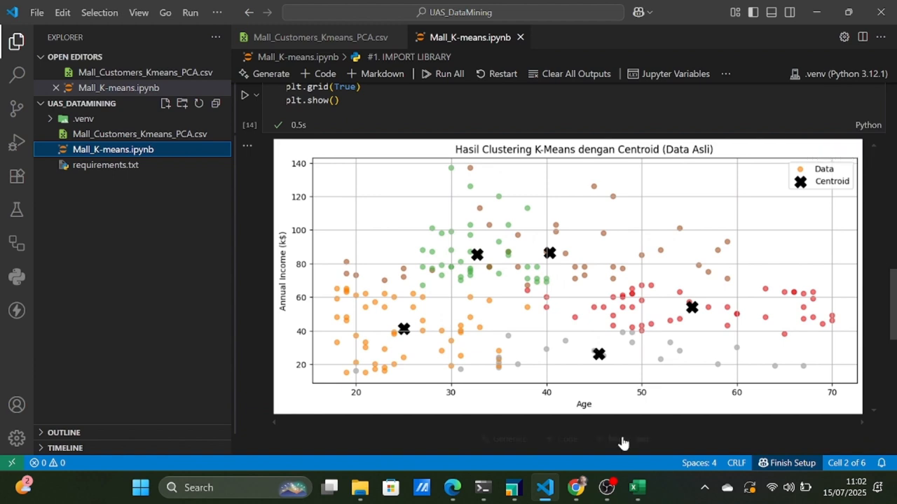
{"action": "left_click", "coordinate": [513, 493]}
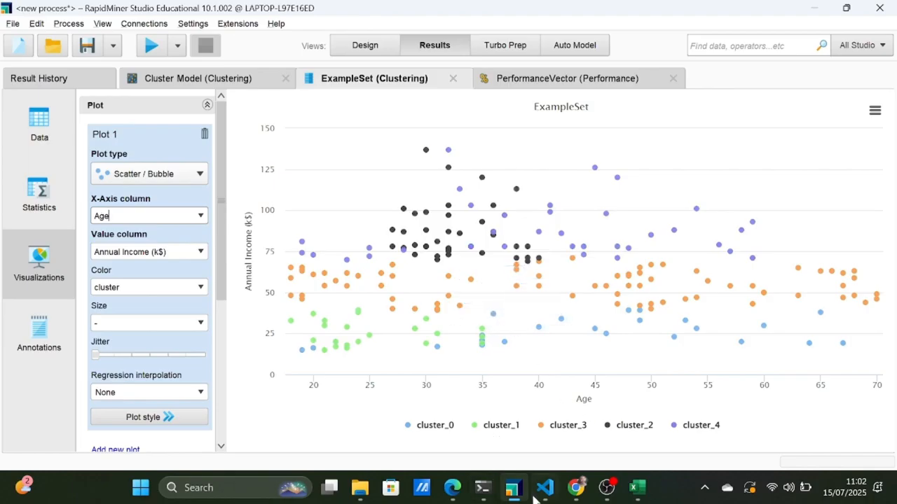
{"action": "mouse_move", "coordinate": [539, 497]}
{"action": "left_click", "coordinate": [544, 491]}
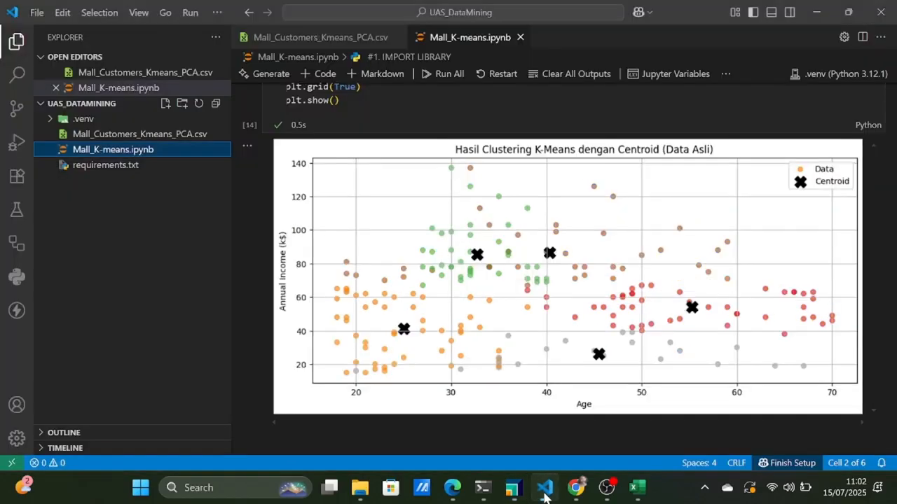
Step: Compare the notebook and RapidMiner scatter plots in side-by-side windows, and restore both windows to full size
{"action": "mouse_move", "coordinate": [850, 14]}
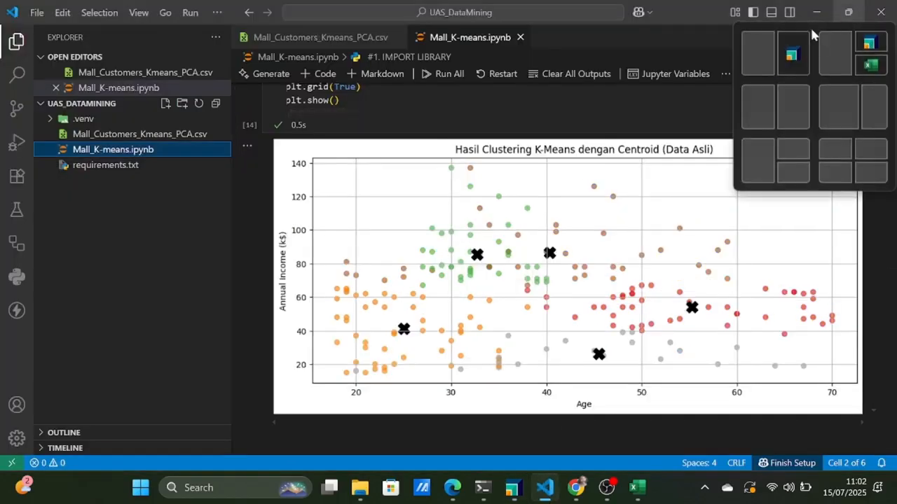
{"action": "left_click", "coordinate": [762, 47]}
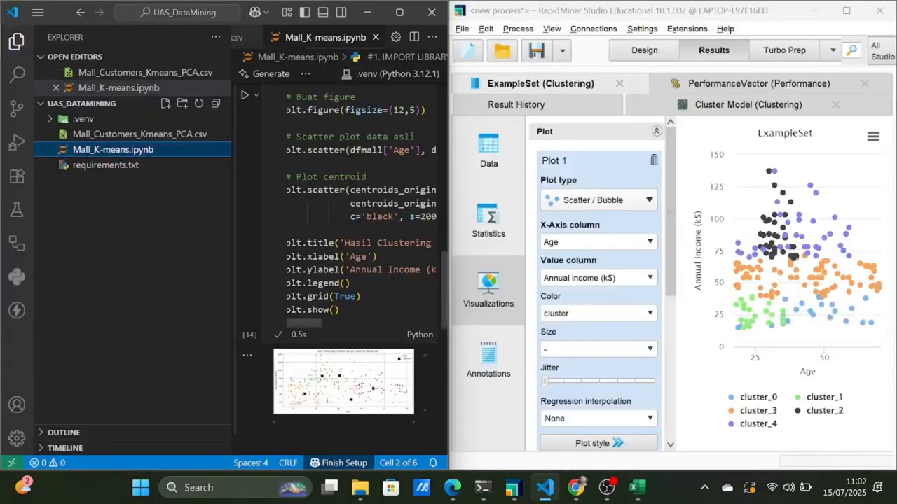
{"action": "scroll", "coordinate": [341, 272], "scroll_direction": "down", "scroll_amount": 1}
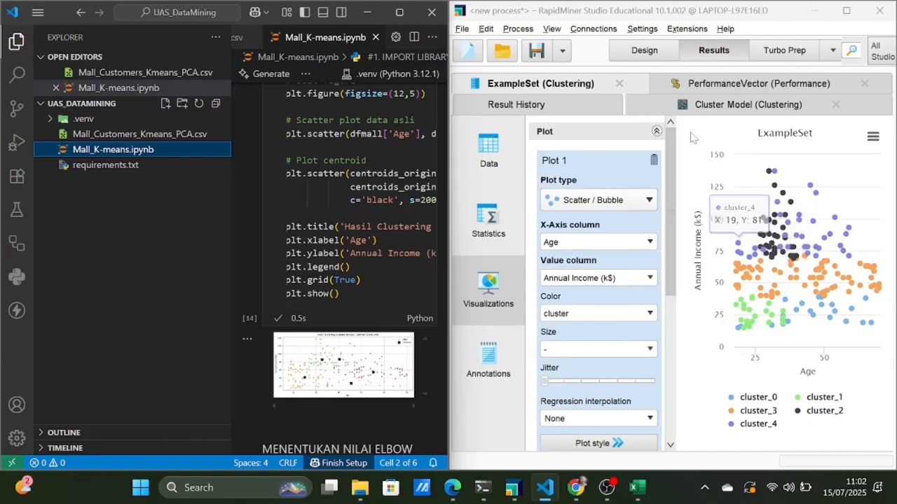
{"action": "left_click", "coordinate": [399, 14]}
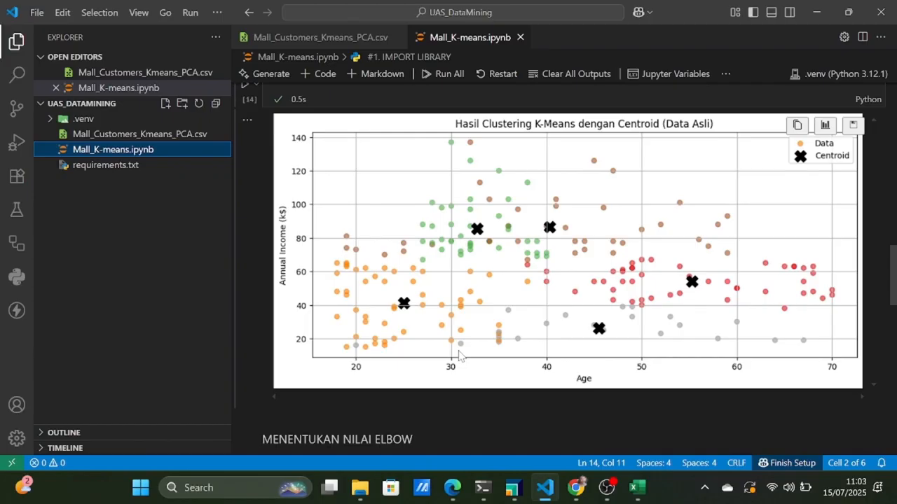
{"action": "key", "text": "alt+Tab"}
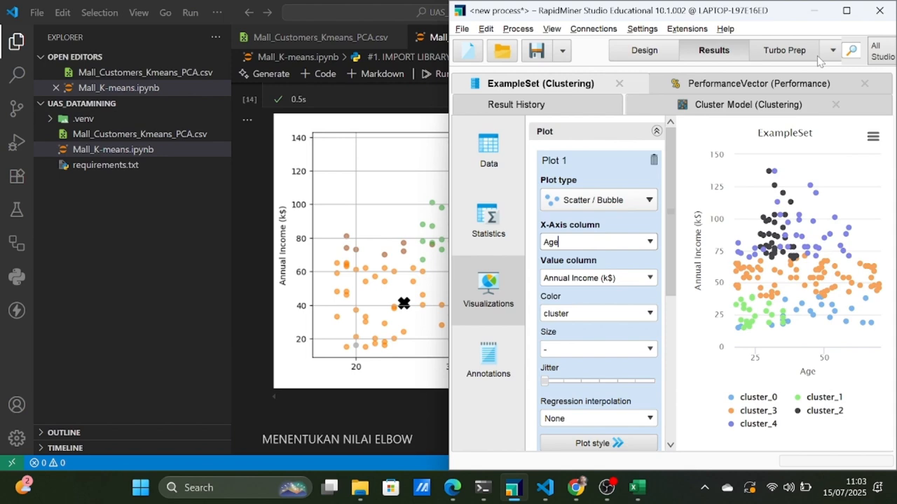
{"action": "left_click", "coordinate": [847, 11]}
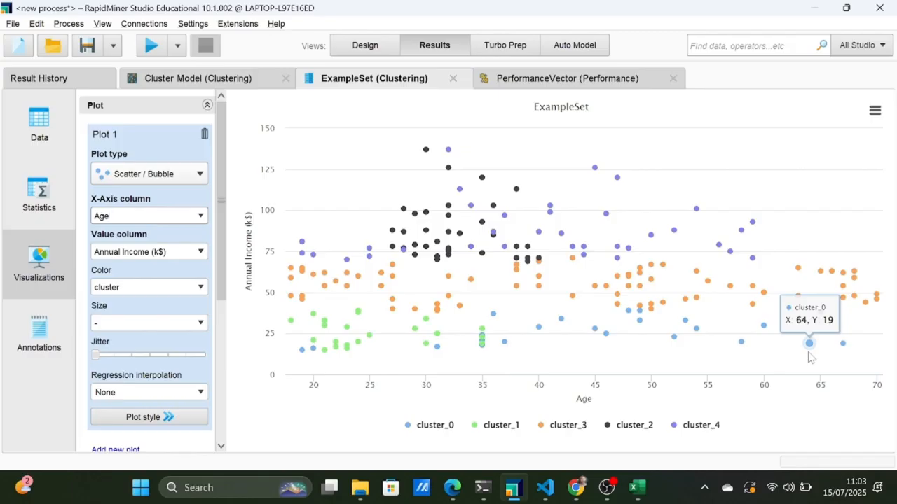
Step: Switch between the full-size RapidMiner and notebook scatter plots to compare how the clusters are distributed by Age and Annual Income
{"action": "key", "text": "alt+Tab"}
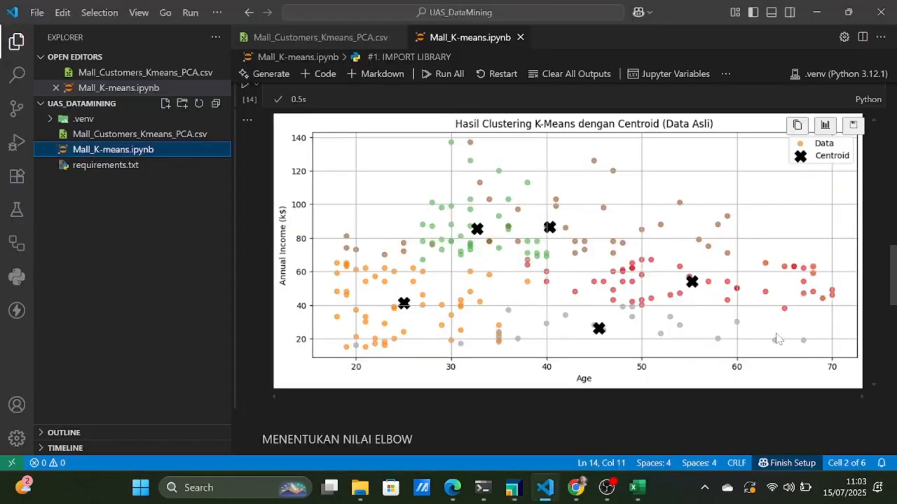
{"action": "key", "text": "alt+Tab"}
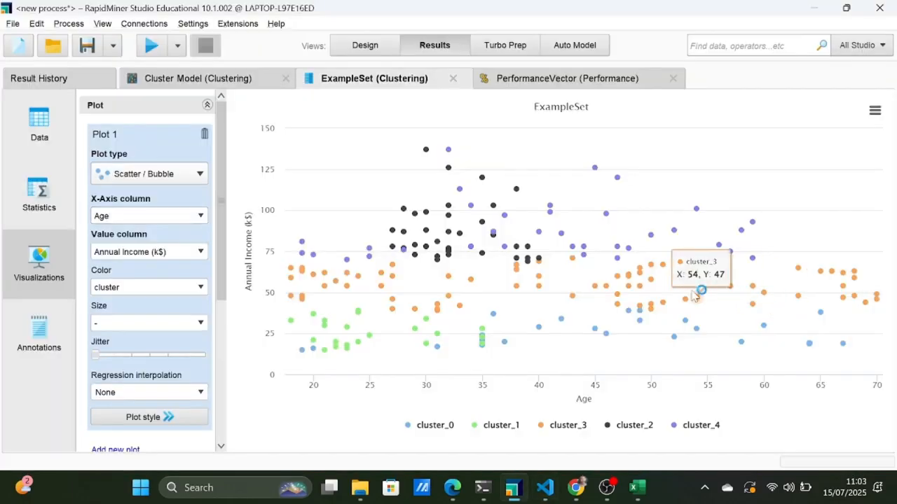
{"action": "key", "text": "alt+Tab"}
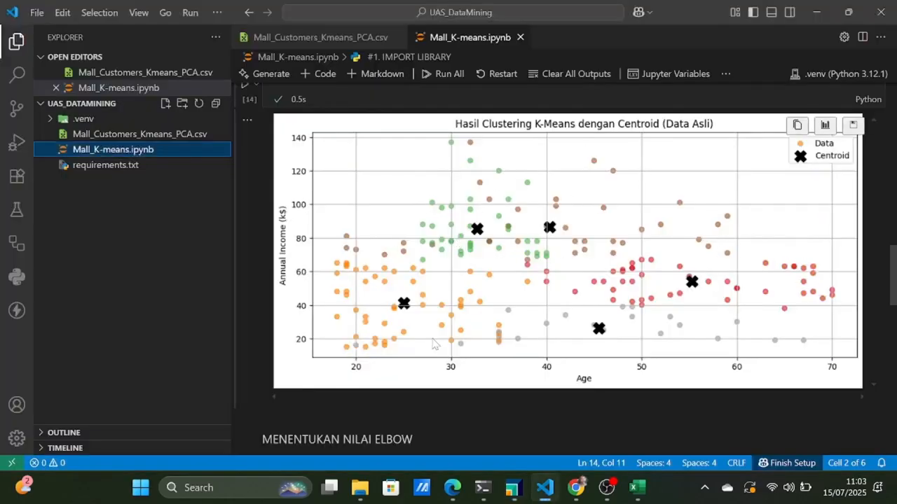
{"action": "scroll", "coordinate": [461, 335], "scroll_direction": "up", "scroll_amount": 1}
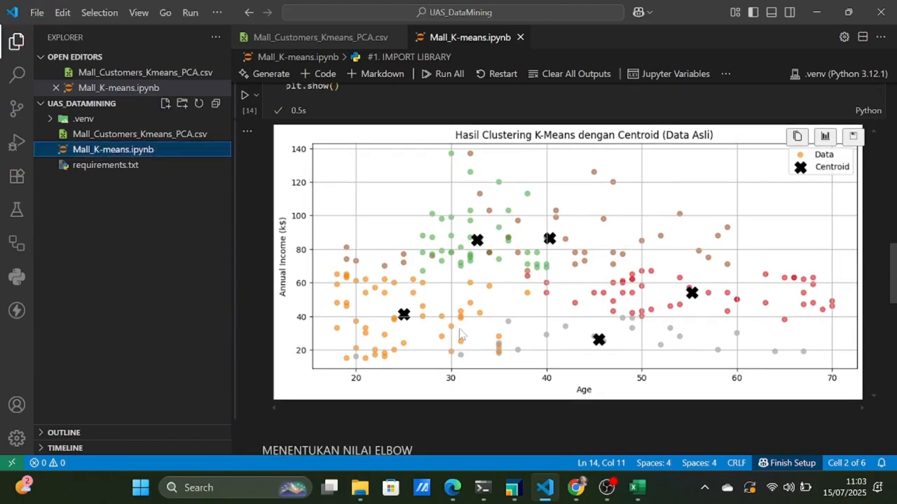
{"action": "key", "text": "alt+Tab"}
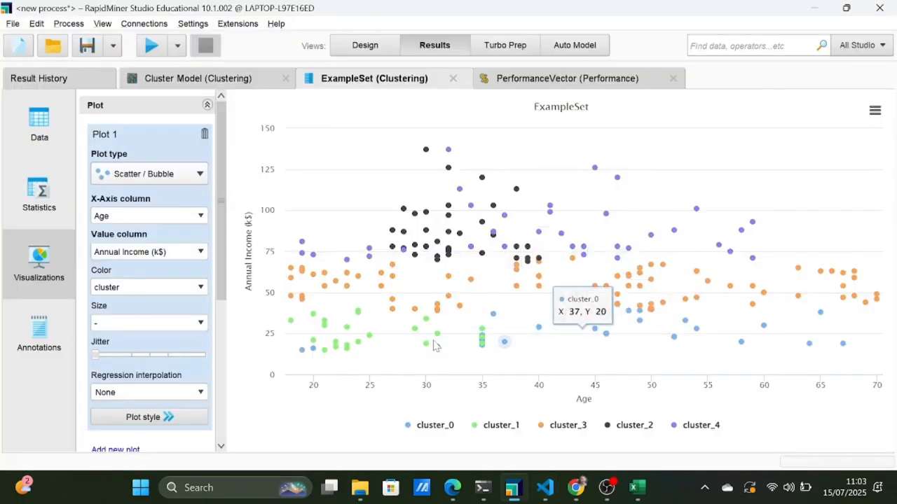
{"action": "key", "text": "alt+Tab"}
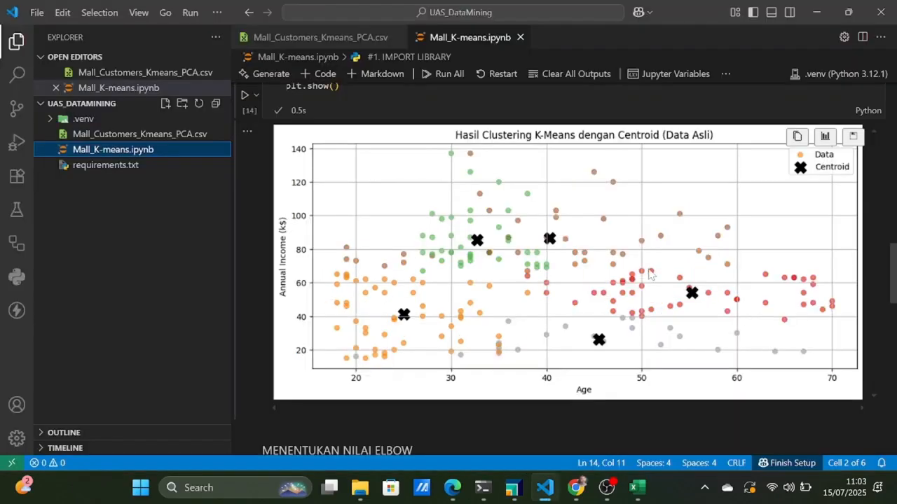
{"action": "scroll", "coordinate": [483, 243], "scroll_direction": "down", "scroll_amount": 1}
{"action": "scroll", "coordinate": [482, 242], "scroll_direction": "up", "scroll_amount": 1}
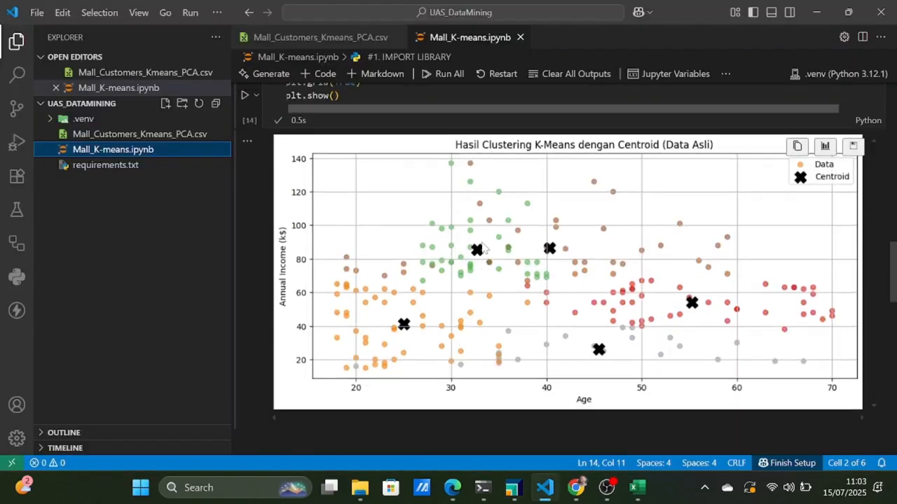
{"action": "key", "text": "alt+Tab"}
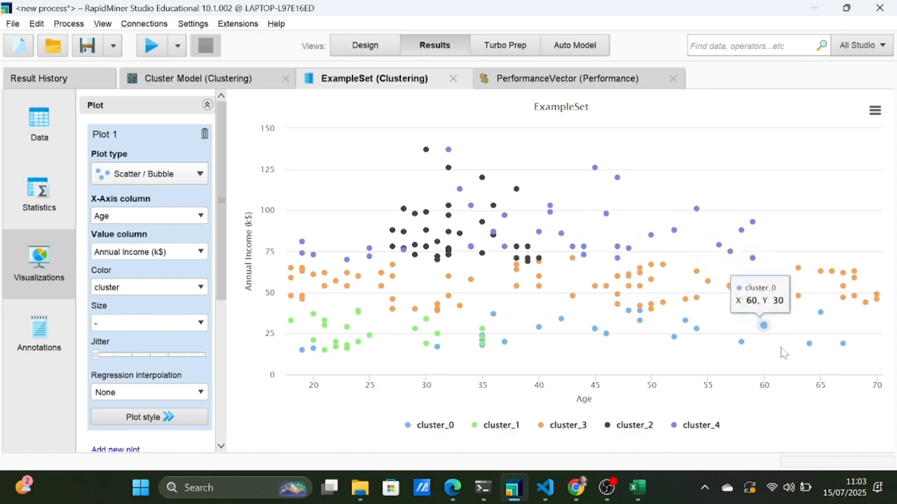
{"action": "key", "text": "alt+Tab"}
{"action": "scroll", "coordinate": [793, 262], "scroll_direction": "down", "scroll_amount": 2}
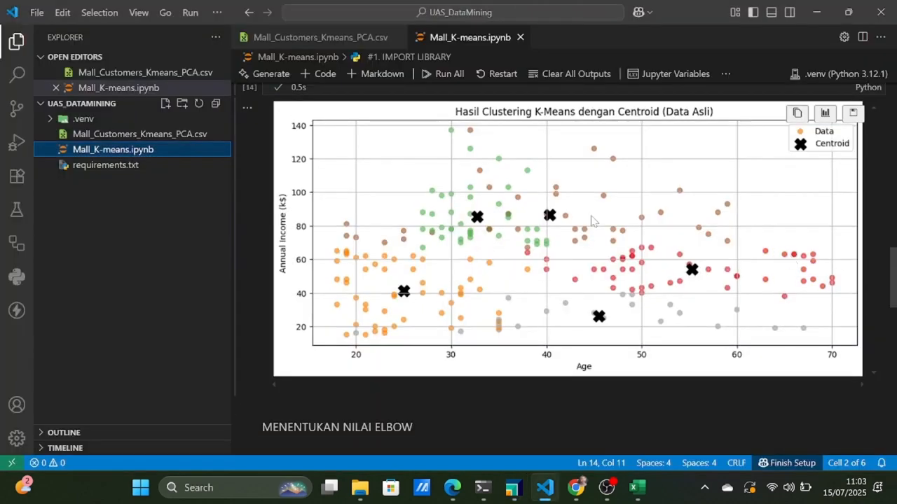
Step: Examine the code cell under MENENTUKAN NILAI ELBOW that computes WCSS over range(1, 11) and plots it
{"action": "scroll", "coordinate": [592, 221], "scroll_direction": "down", "scroll_amount": 5}
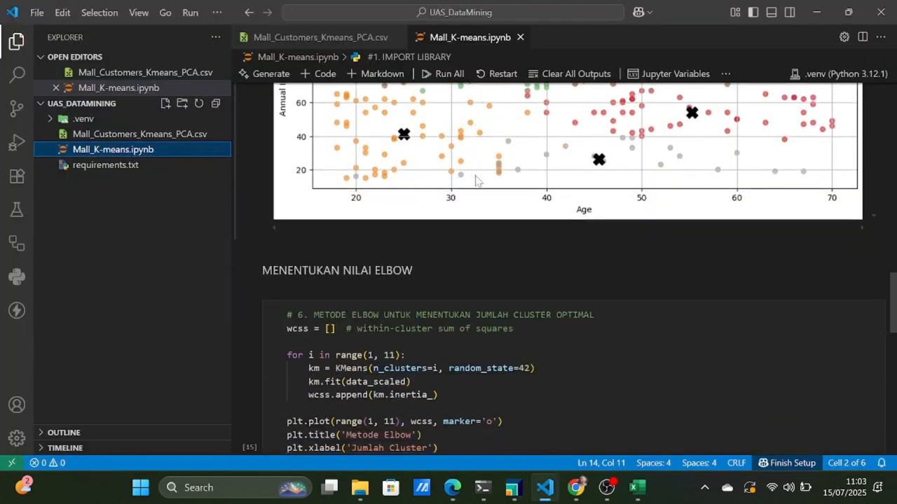
{"action": "scroll", "coordinate": [475, 181], "scroll_direction": "down", "scroll_amount": 3}
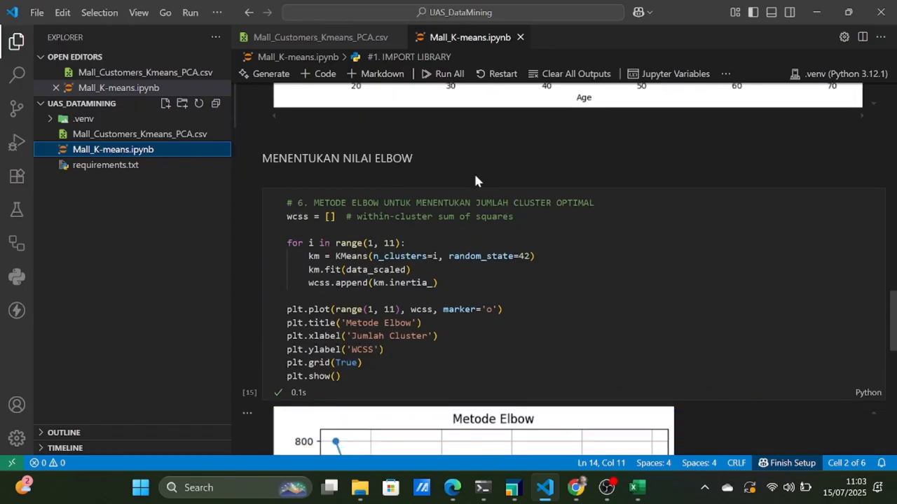
{"action": "scroll", "coordinate": [475, 181], "scroll_direction": "down", "scroll_amount": 3}
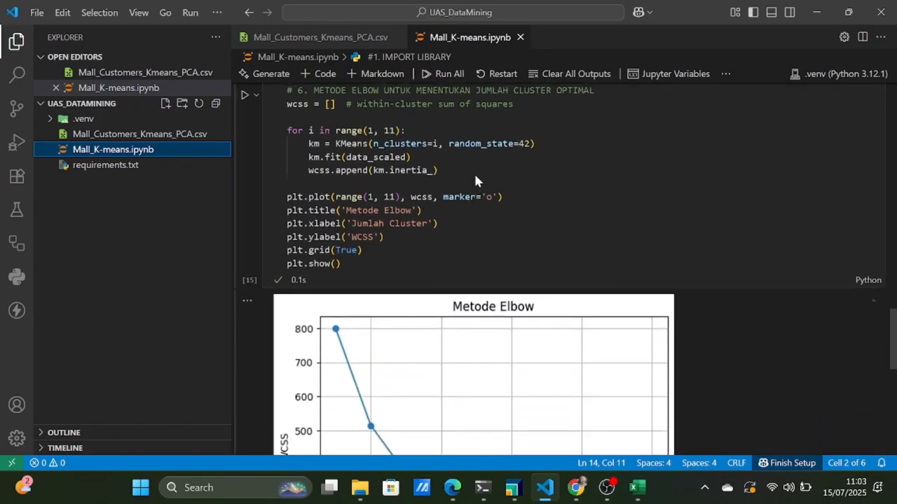
{"action": "scroll", "coordinate": [475, 180], "scroll_direction": "up", "scroll_amount": 1}
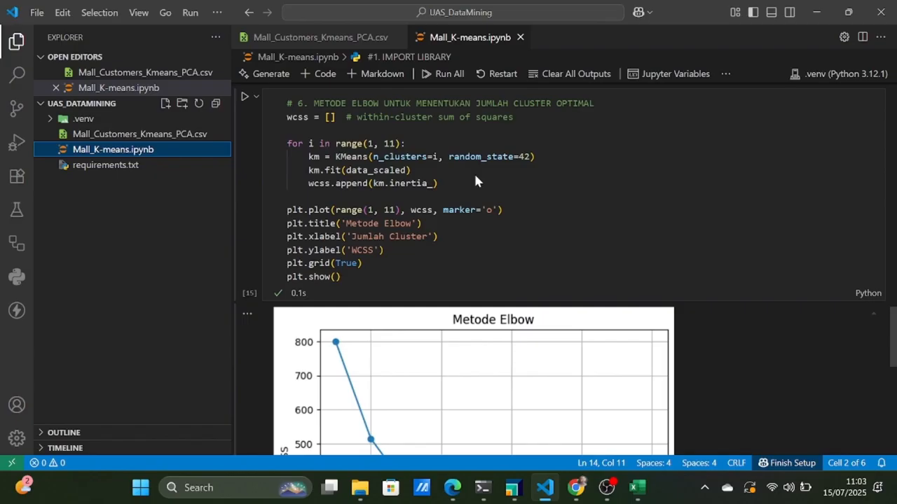
{"action": "scroll", "coordinate": [475, 180], "scroll_direction": "down", "scroll_amount": 1}
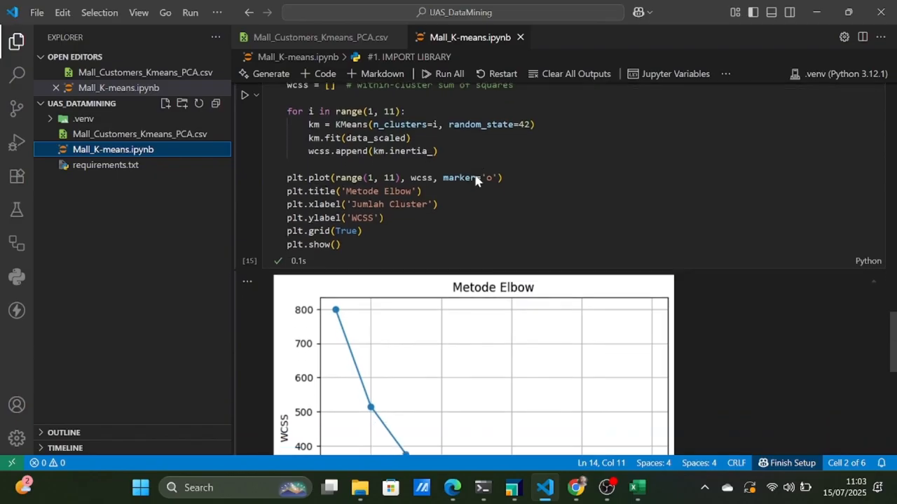
{"action": "scroll", "coordinate": [475, 181], "scroll_direction": "up", "scroll_amount": 1}
{"action": "scroll", "coordinate": [475, 181], "scroll_direction": "up", "scroll_amount": 1}
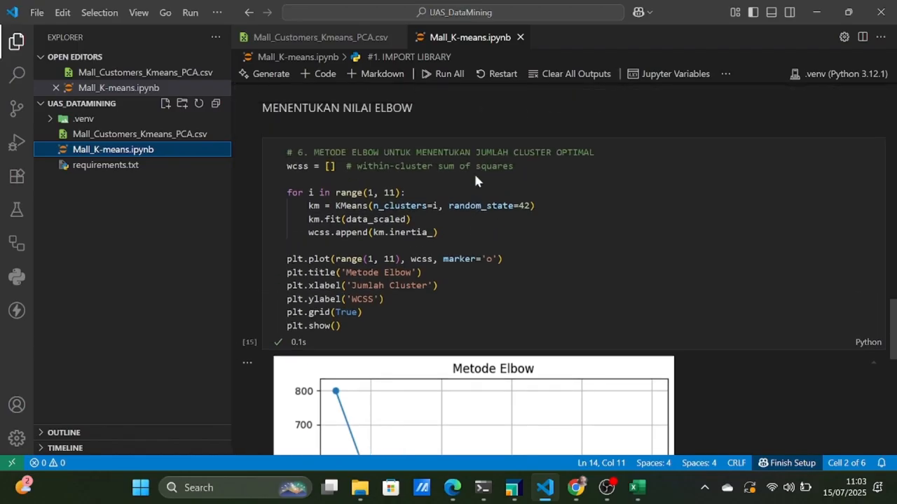
{"action": "scroll", "coordinate": [475, 181], "scroll_direction": "down", "scroll_amount": 1}
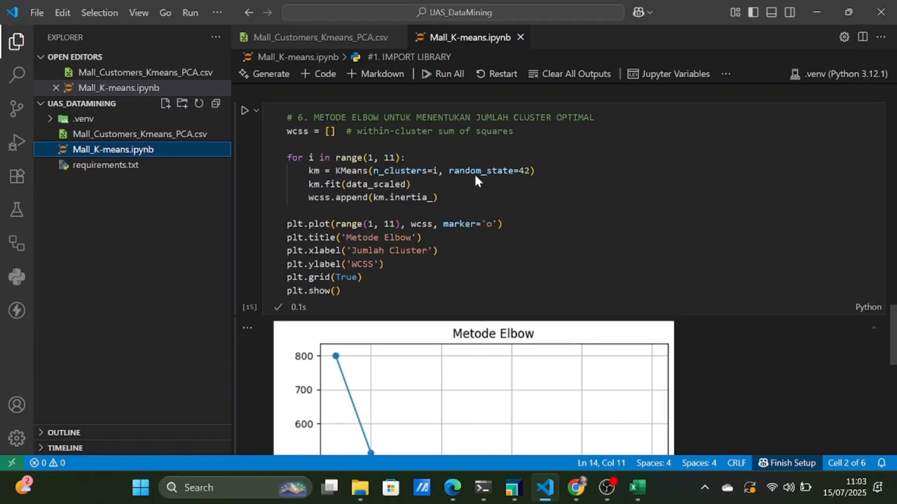
{"action": "scroll", "coordinate": [476, 180], "scroll_direction": "up", "scroll_amount": 1}
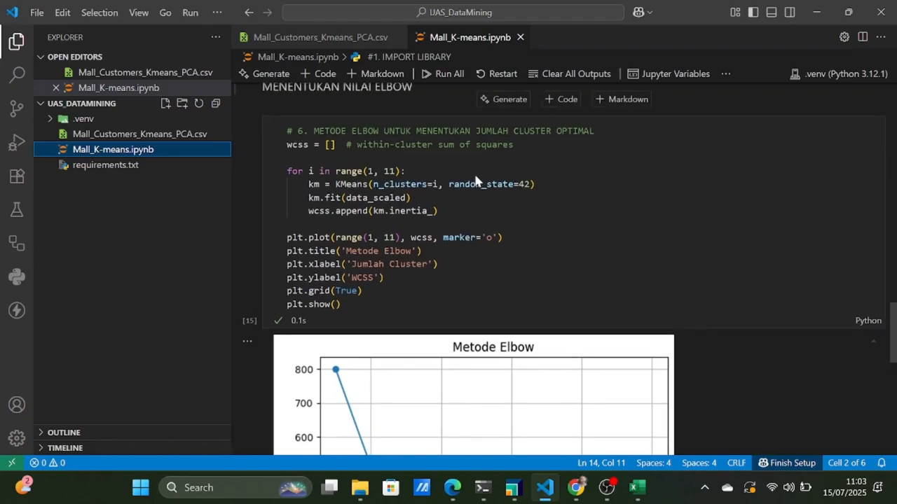
{"action": "scroll", "coordinate": [475, 181], "scroll_direction": "down", "scroll_amount": 1}
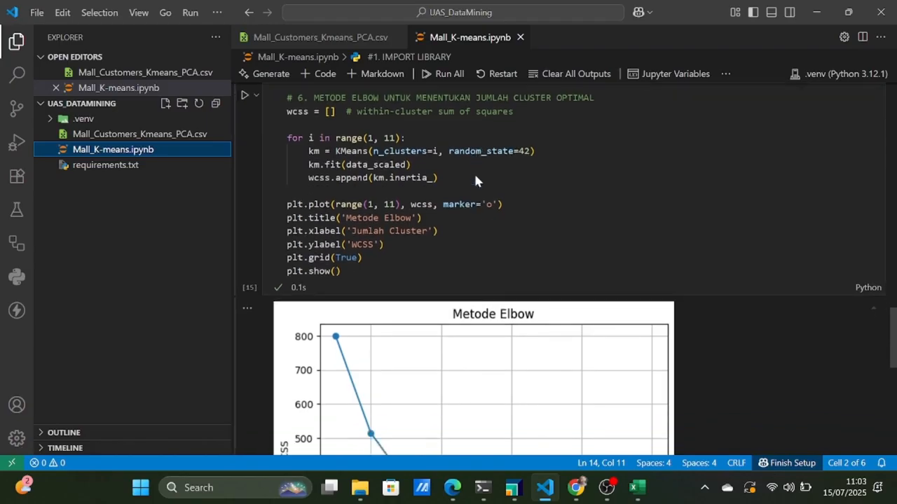
{"action": "scroll", "coordinate": [475, 181], "scroll_direction": "down", "scroll_amount": 1}
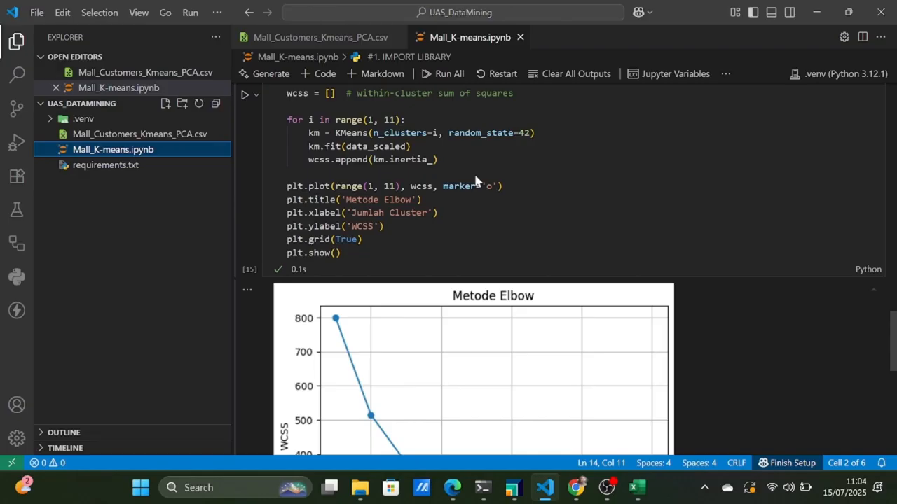
Step: Examine the Metode Elbow chart of WCSS against Jumlah Cluster to judge the optimal number of clusters
{"action": "scroll", "coordinate": [475, 181], "scroll_direction": "down", "scroll_amount": 2}
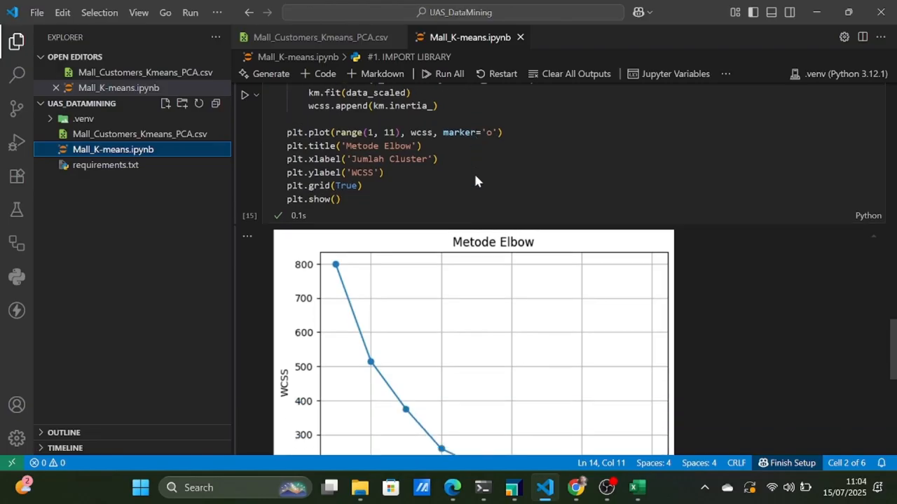
{"action": "scroll", "coordinate": [475, 181], "scroll_direction": "down", "scroll_amount": 2}
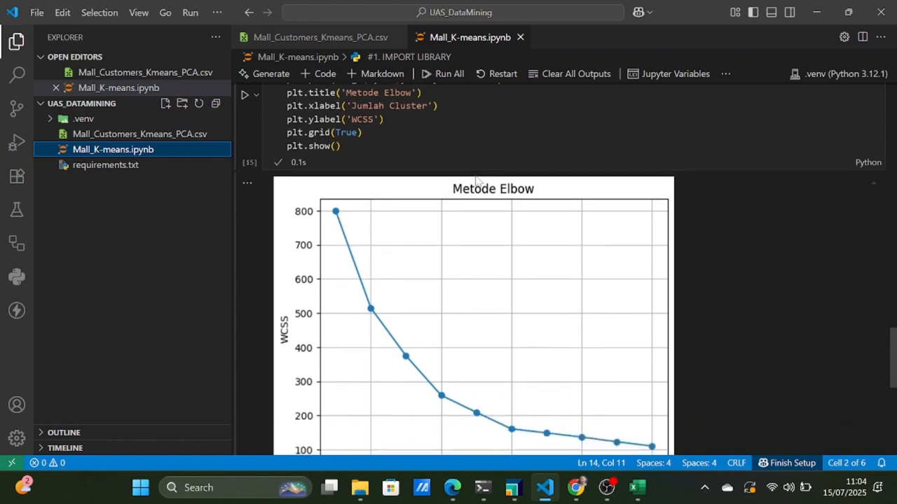
{"action": "scroll", "coordinate": [475, 181], "scroll_direction": "down", "scroll_amount": 2}
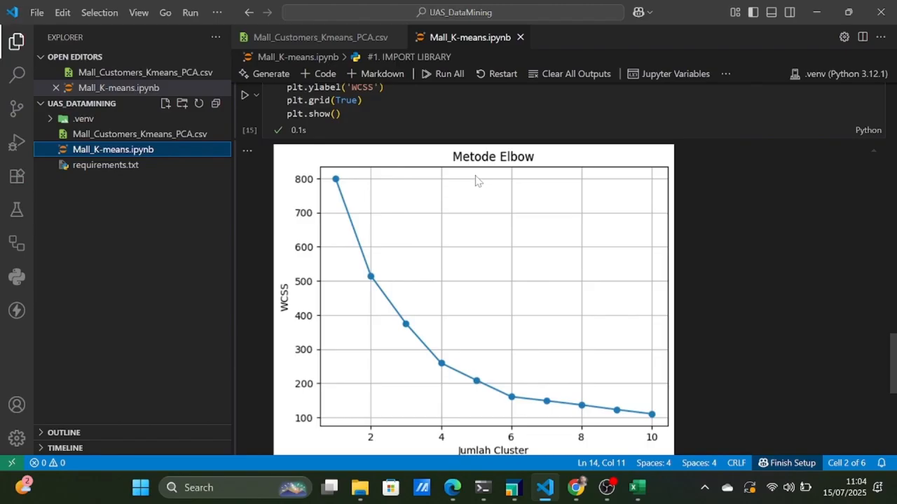
{"action": "scroll", "coordinate": [475, 181], "scroll_direction": "down", "scroll_amount": 2}
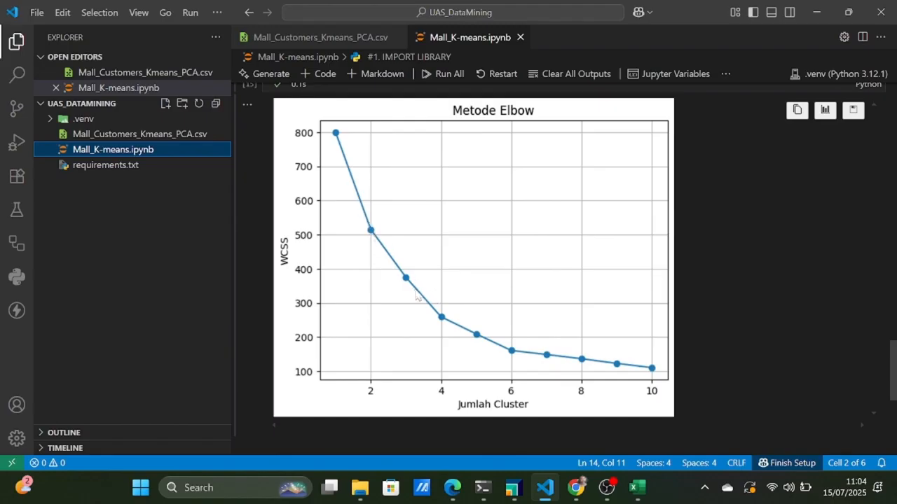
{"action": "scroll", "coordinate": [416, 295], "scroll_direction": "up", "scroll_amount": 1}
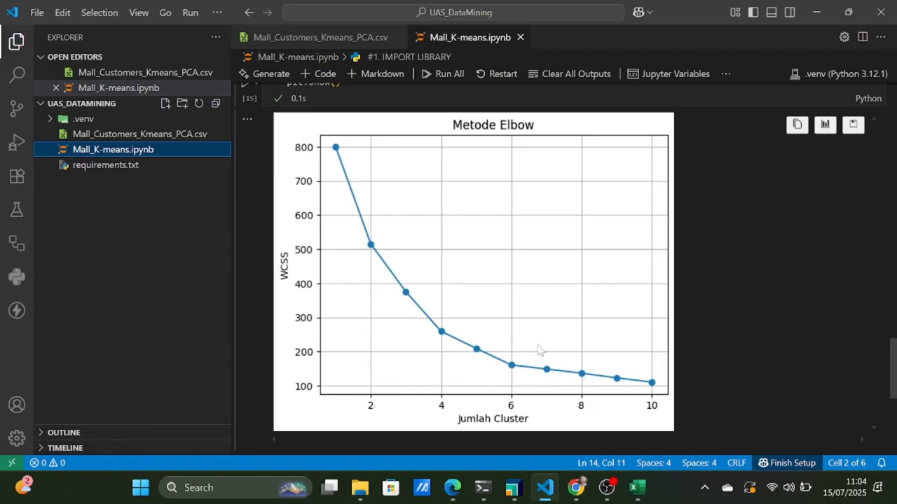
{"action": "scroll", "coordinate": [539, 351], "scroll_direction": "down", "scroll_amount": 1}
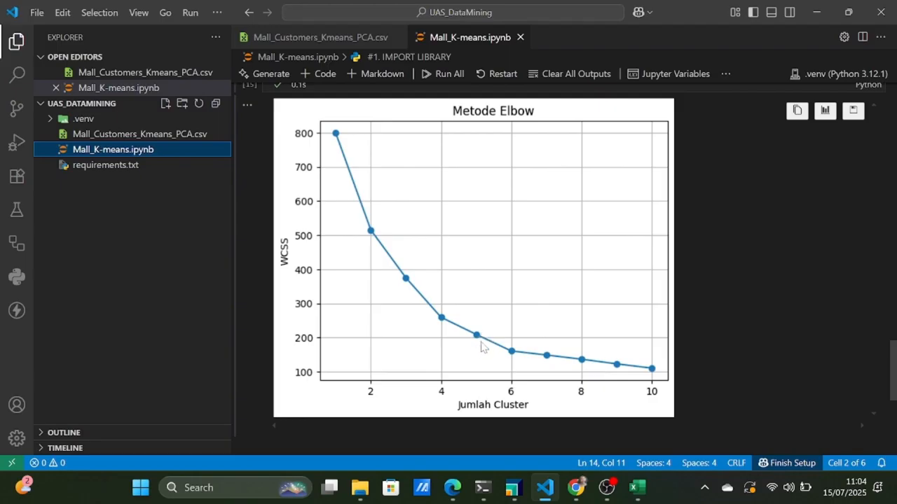
Step: Compare the Metode Elbow curve with the K-Means centroid scatter plot to check the chosen number of clusters
{"action": "scroll", "coordinate": [481, 346], "scroll_direction": "up", "scroll_amount": 1}
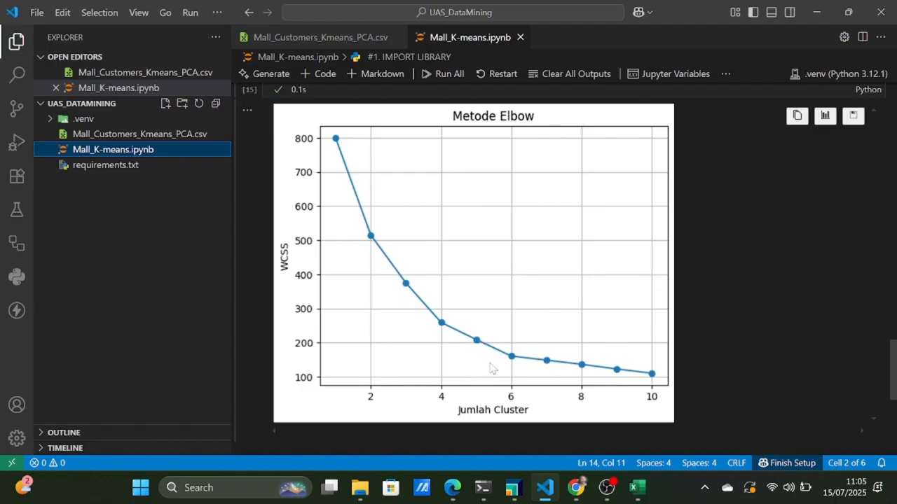
{"action": "scroll", "coordinate": [472, 373], "scroll_direction": "up", "scroll_amount": 1}
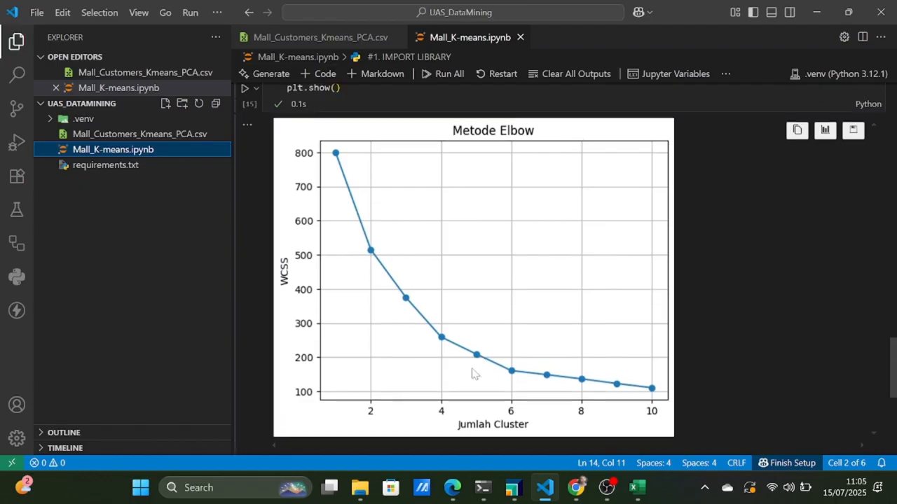
{"action": "scroll", "coordinate": [477, 361], "scroll_direction": "down", "scroll_amount": 1}
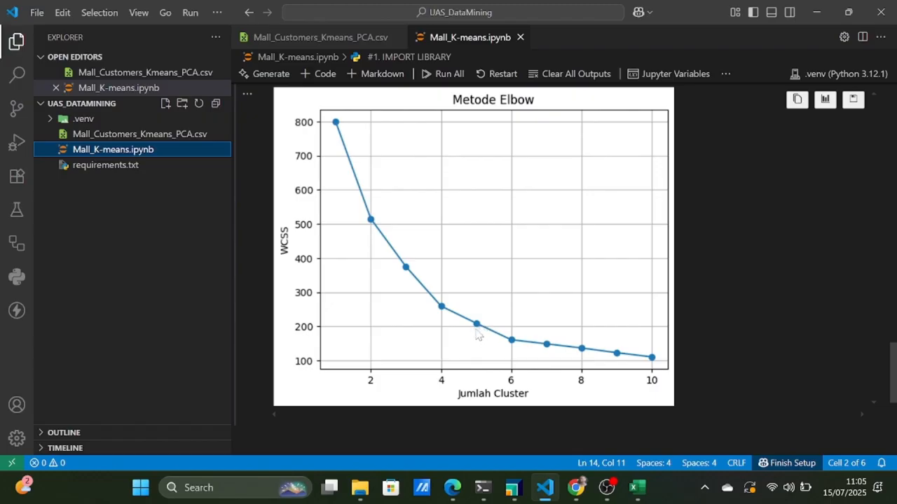
{"action": "scroll", "coordinate": [477, 333], "scroll_direction": "up", "scroll_amount": 2}
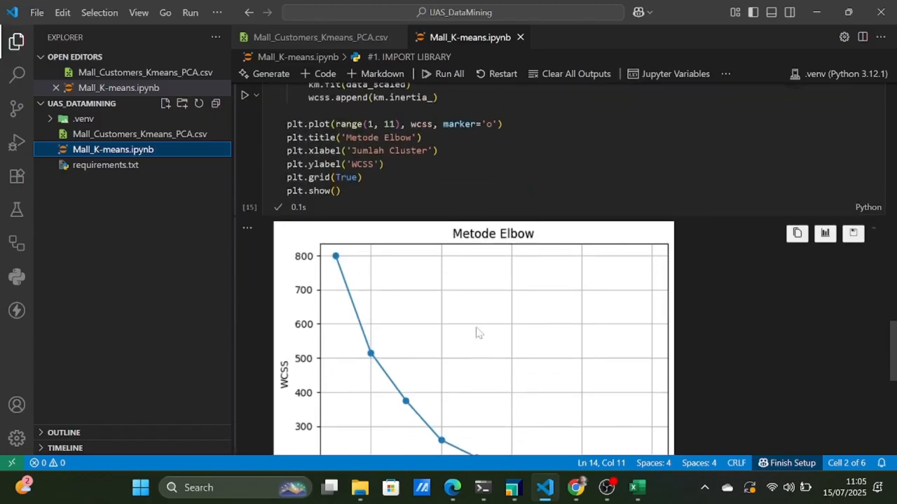
{"action": "scroll", "coordinate": [477, 334], "scroll_direction": "up", "scroll_amount": 8}
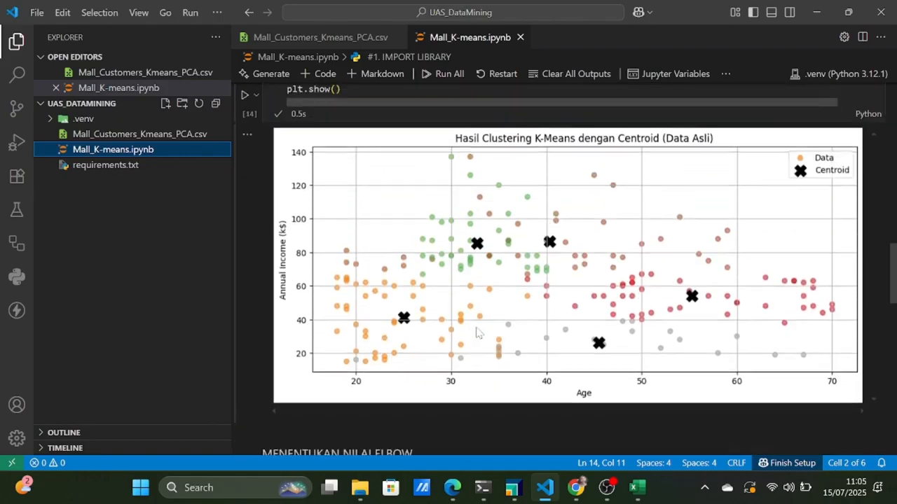
{"action": "scroll", "coordinate": [476, 334], "scroll_direction": "up", "scroll_amount": 1}
{"action": "scroll", "coordinate": [476, 333], "scroll_direction": "down", "scroll_amount": 8}
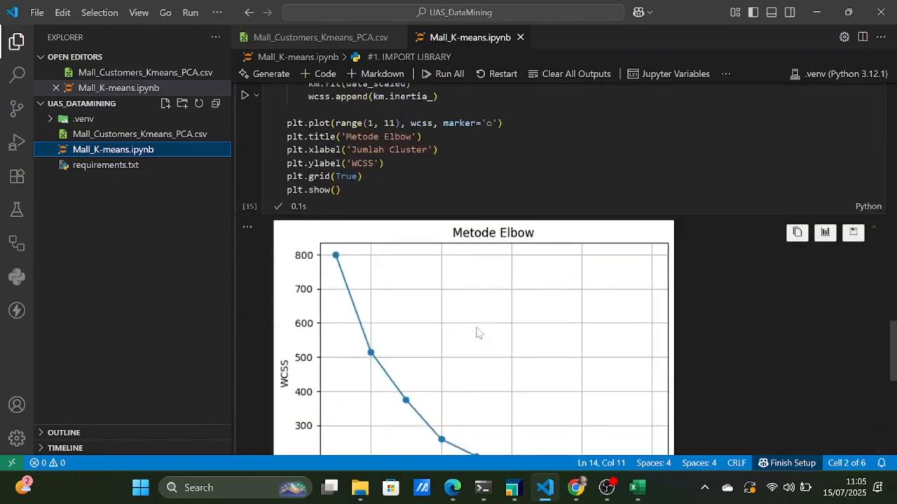
{"action": "scroll", "coordinate": [477, 333], "scroll_direction": "down", "scroll_amount": 1}
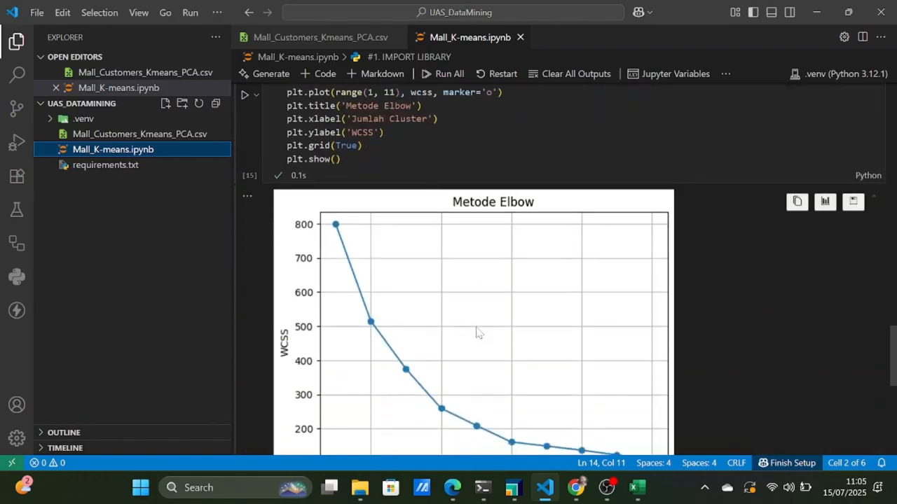
{"action": "scroll", "coordinate": [477, 334], "scroll_direction": "down", "scroll_amount": 2}
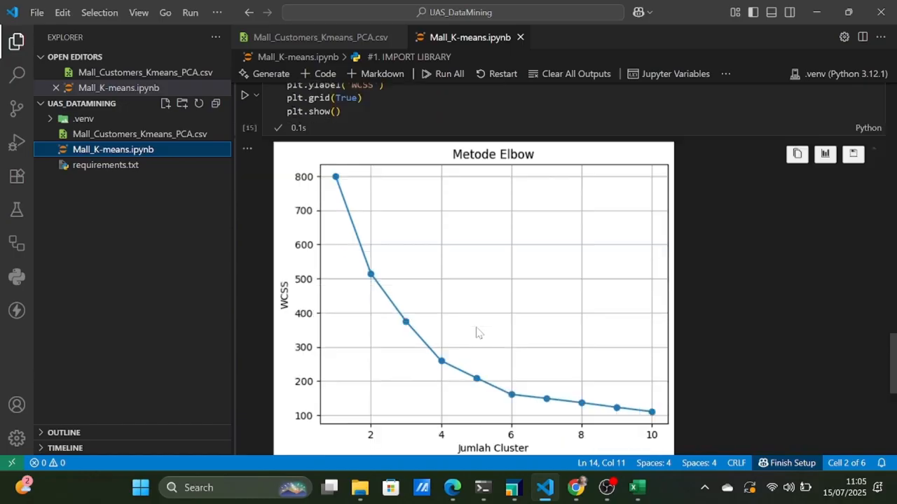
{"action": "scroll", "coordinate": [477, 334], "scroll_direction": "down", "scroll_amount": 2}
Step: Review the WCSS elbow code cell and the code plotting Age against Annual Income with centroids, together with their charts
{"action": "scroll", "coordinate": [476, 333], "scroll_direction": "up", "scroll_amount": 7}
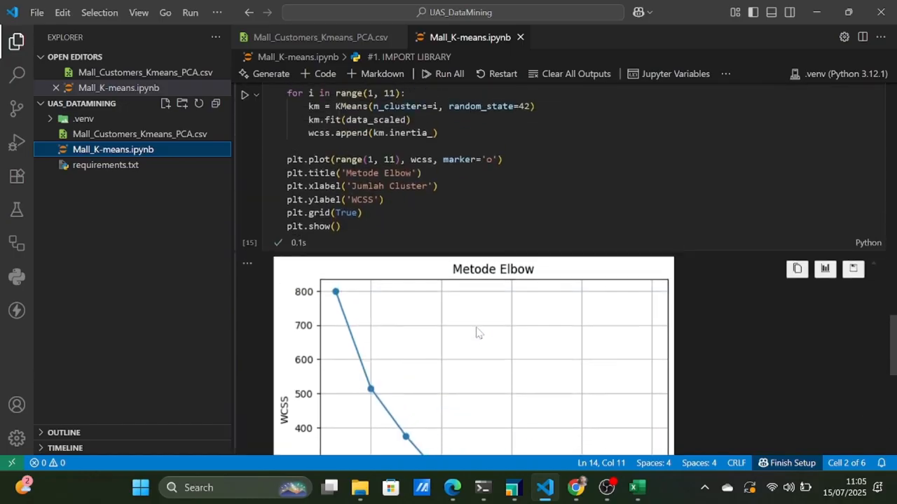
{"action": "scroll", "coordinate": [476, 333], "scroll_direction": "up", "scroll_amount": 2}
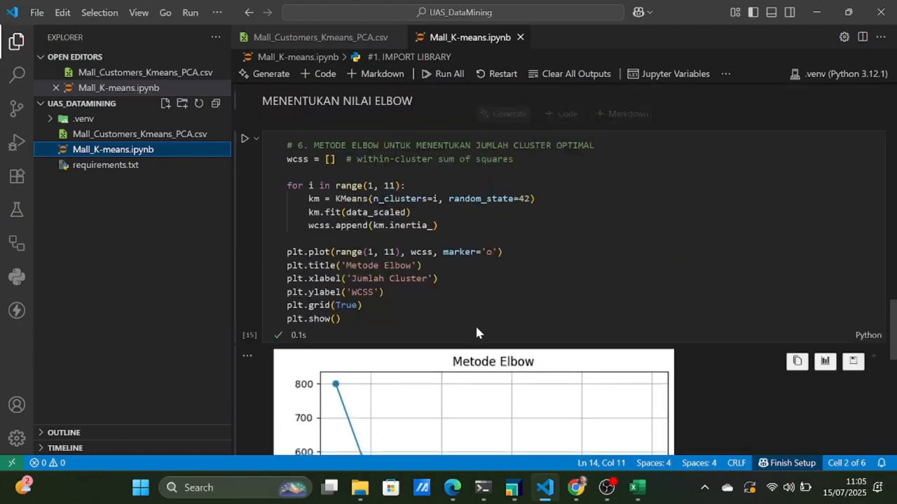
{"action": "scroll", "coordinate": [476, 333], "scroll_direction": "up", "scroll_amount": 3}
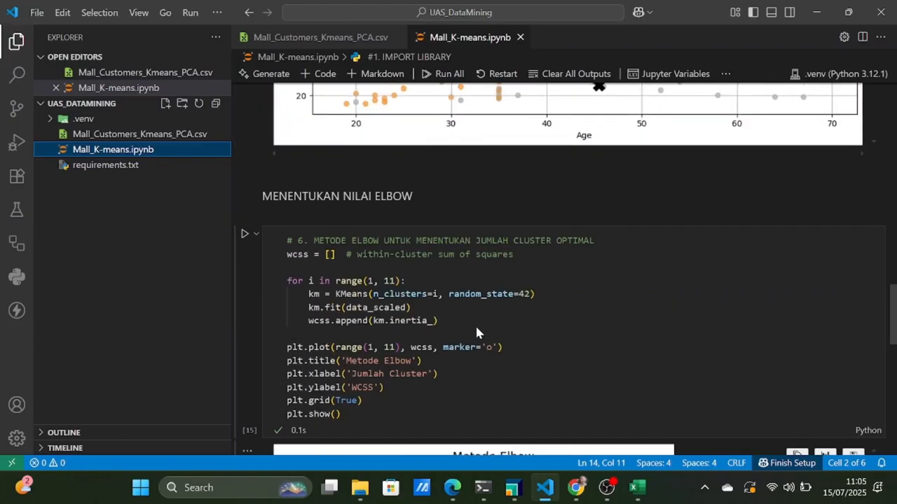
{"action": "scroll", "coordinate": [476, 333], "scroll_direction": "down", "scroll_amount": 2}
{"action": "scroll", "coordinate": [476, 329], "scroll_direction": "up", "scroll_amount": 10}
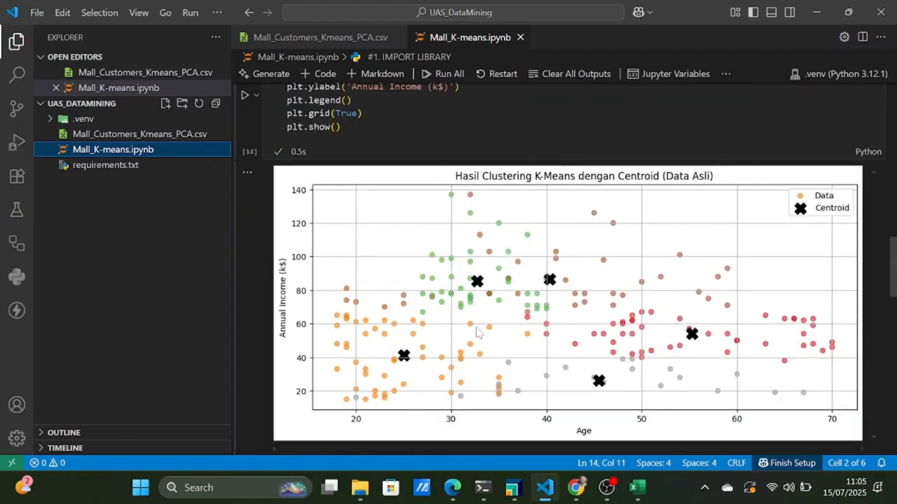
{"action": "scroll", "coordinate": [477, 333], "scroll_direction": "up", "scroll_amount": 1}
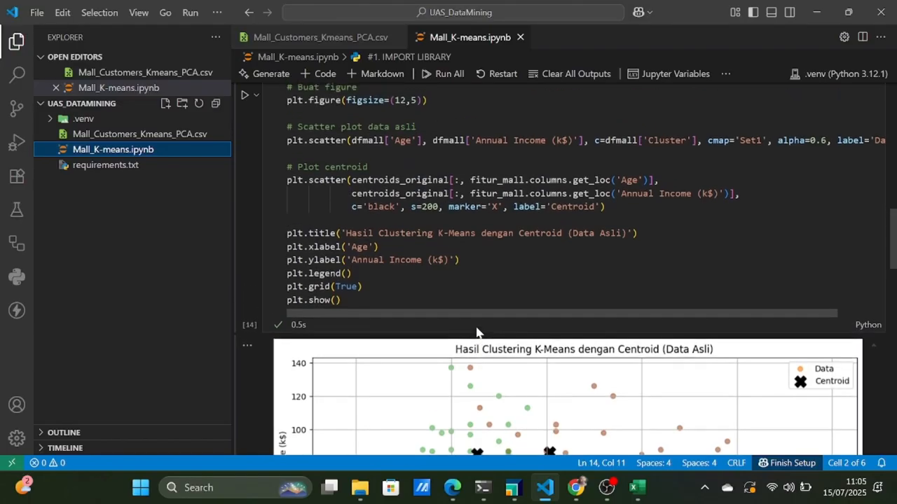
{"action": "scroll", "coordinate": [476, 333], "scroll_direction": "down", "scroll_amount": 2}
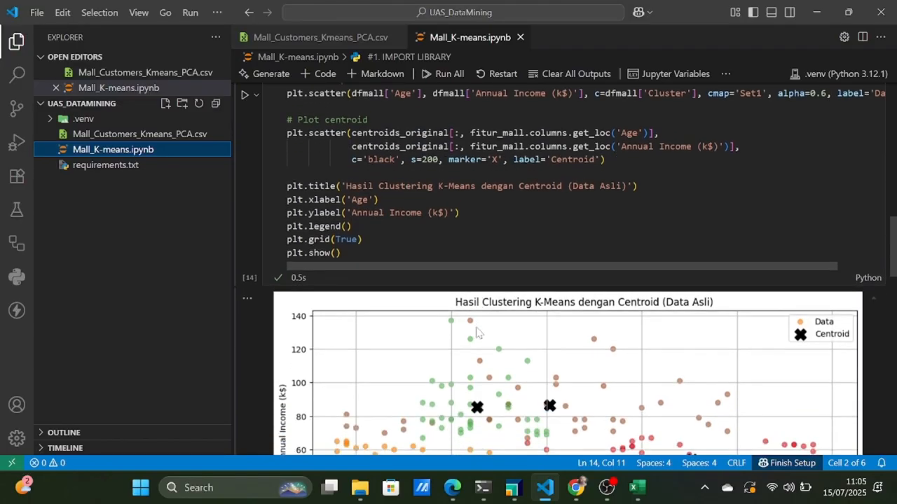
{"action": "scroll", "coordinate": [476, 332], "scroll_direction": "down", "scroll_amount": 2}
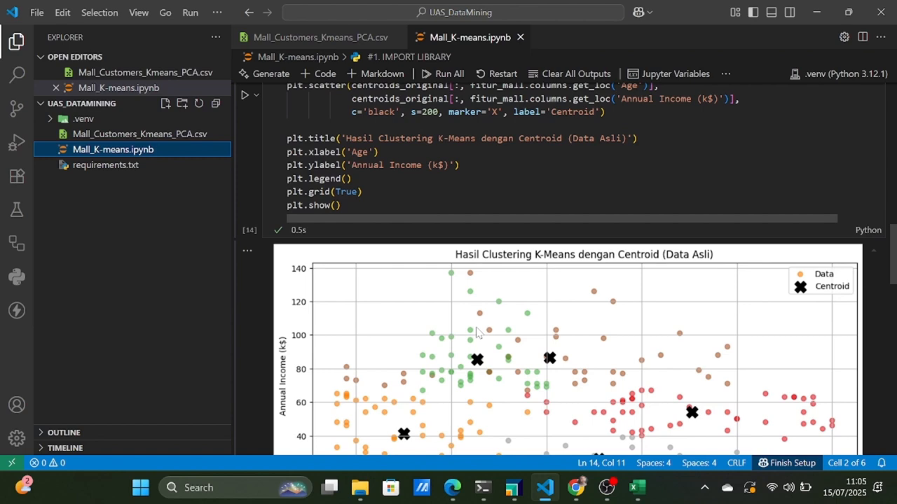
{"action": "scroll", "coordinate": [476, 333], "scroll_direction": "down", "scroll_amount": 5}
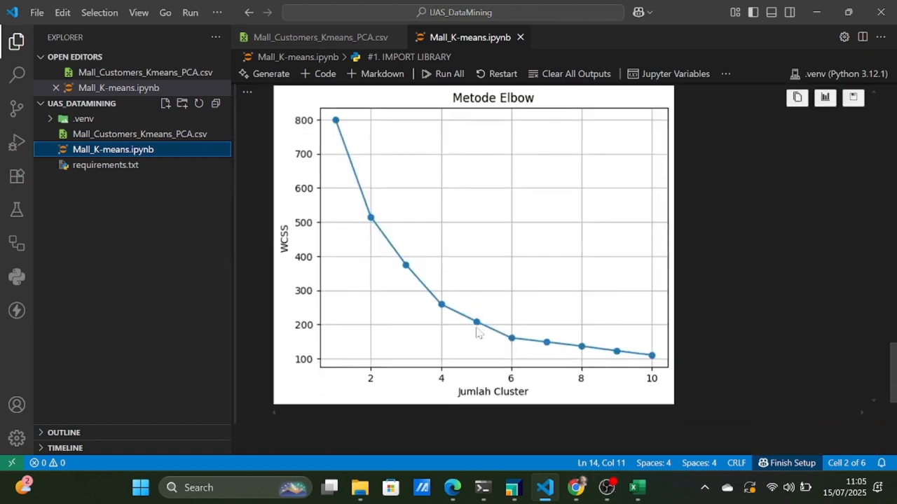
{"action": "scroll", "coordinate": [476, 333], "scroll_direction": "up", "scroll_amount": 10}
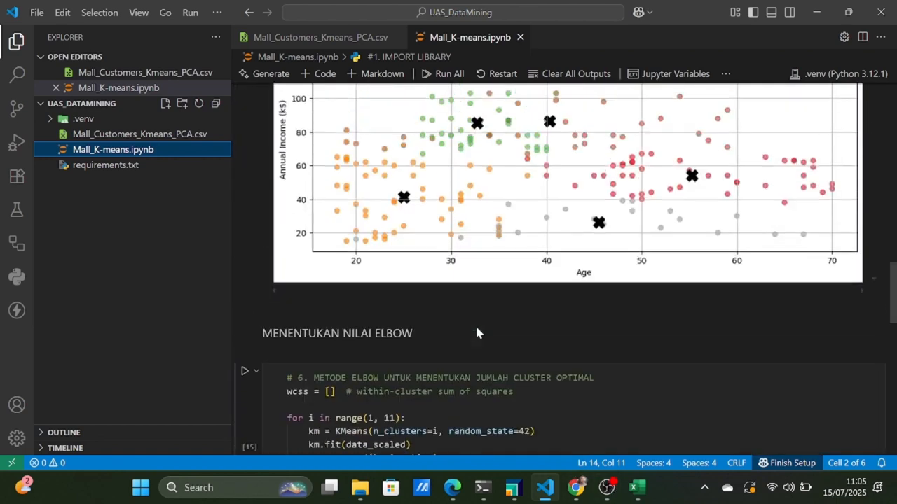
{"action": "scroll", "coordinate": [476, 333], "scroll_direction": "up", "scroll_amount": 3}
{"action": "scroll", "coordinate": [476, 333], "scroll_direction": "down", "scroll_amount": 6}
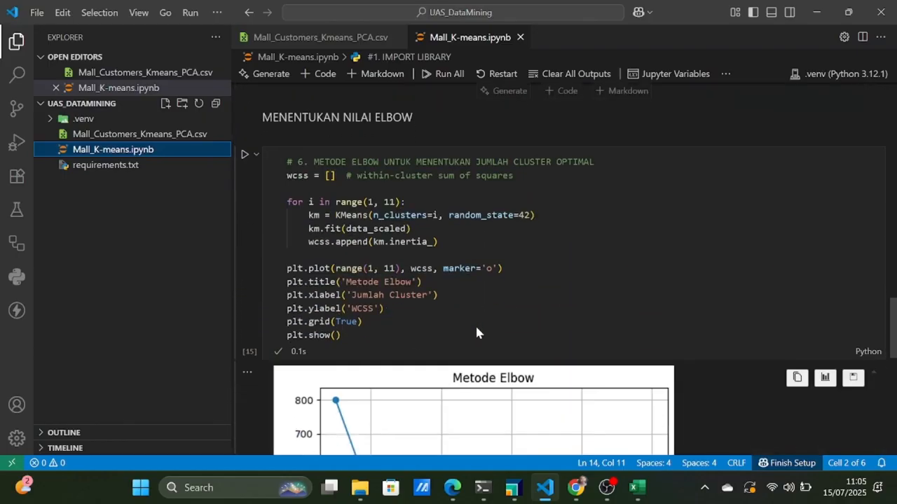
{"action": "scroll", "coordinate": [477, 333], "scroll_direction": "down", "scroll_amount": 3}
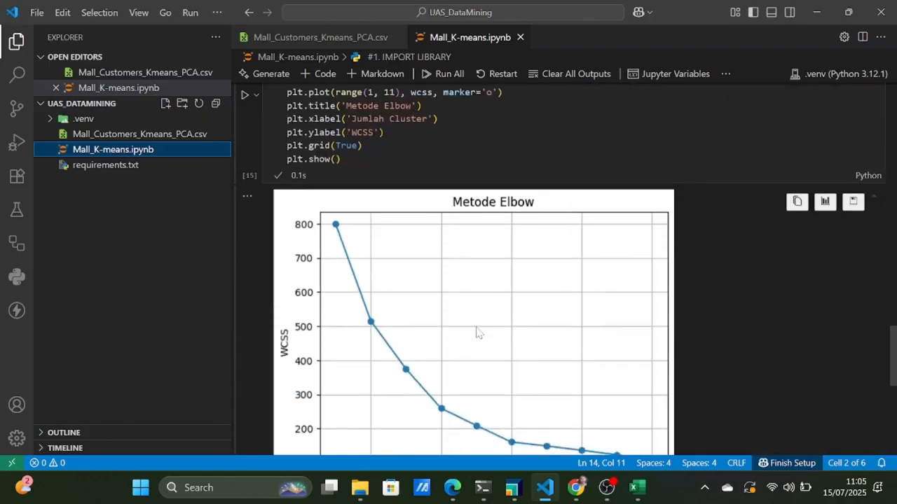
{"action": "scroll", "coordinate": [476, 332], "scroll_direction": "down", "scroll_amount": 1}
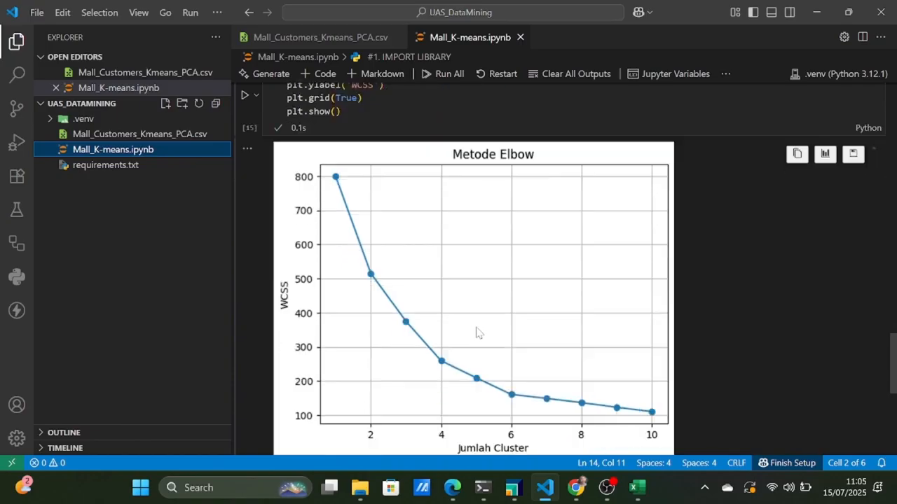
{"action": "scroll", "coordinate": [476, 333], "scroll_direction": "down", "scroll_amount": 1}
{"action": "scroll", "coordinate": [476, 333], "scroll_direction": "up", "scroll_amount": 4}
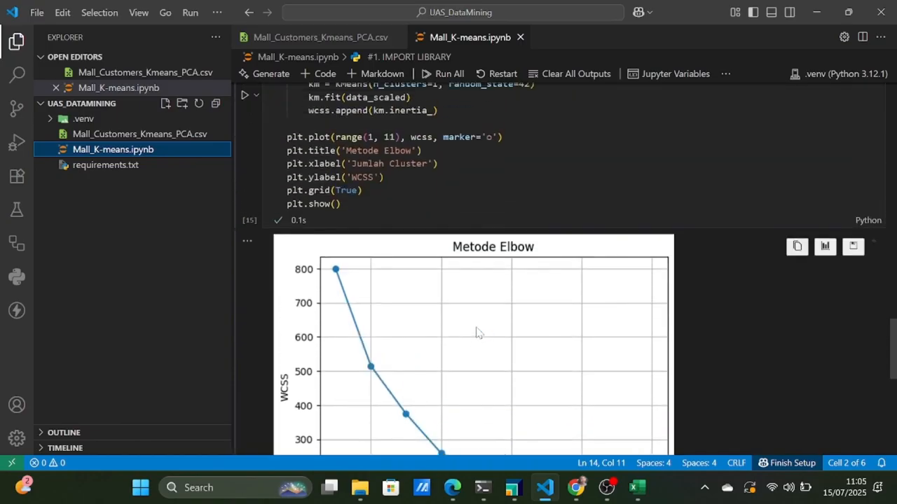
{"action": "scroll", "coordinate": [477, 333], "scroll_direction": "down", "scroll_amount": 1}
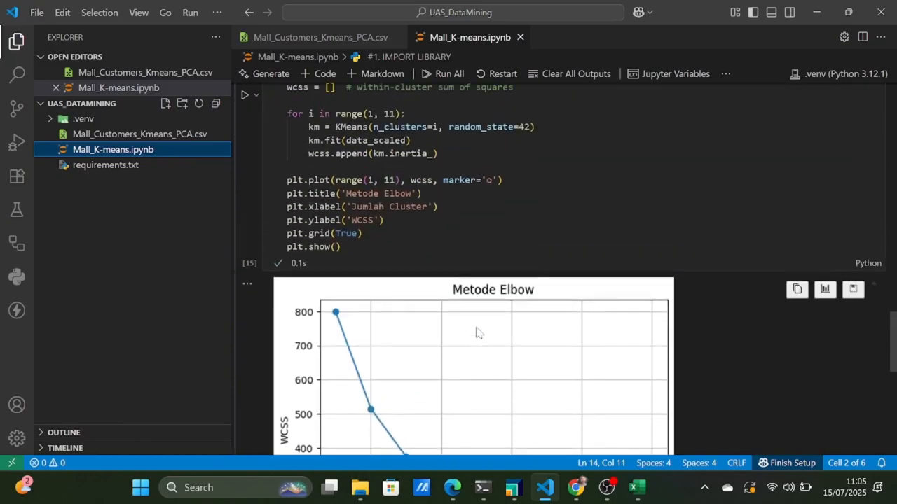
{"action": "scroll", "coordinate": [476, 333], "scroll_direction": "up", "scroll_amount": 1}
{"action": "scroll", "coordinate": [476, 333], "scroll_direction": "up", "scroll_amount": 2}
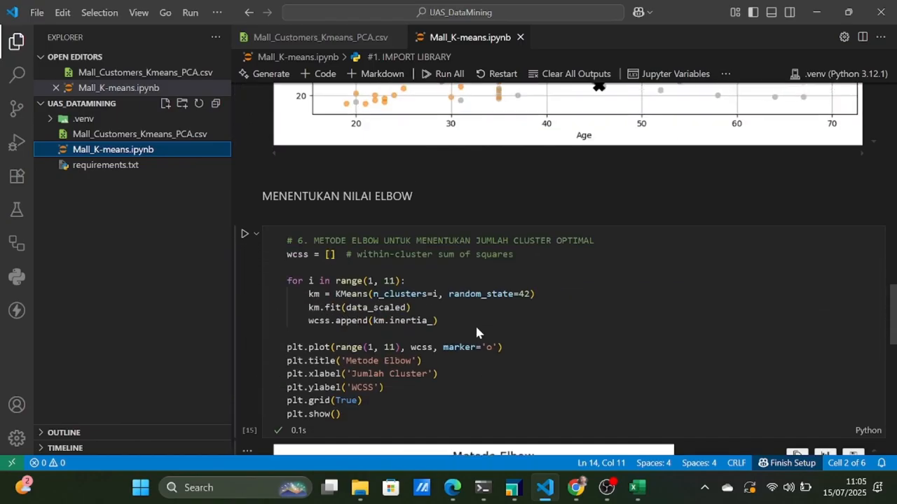